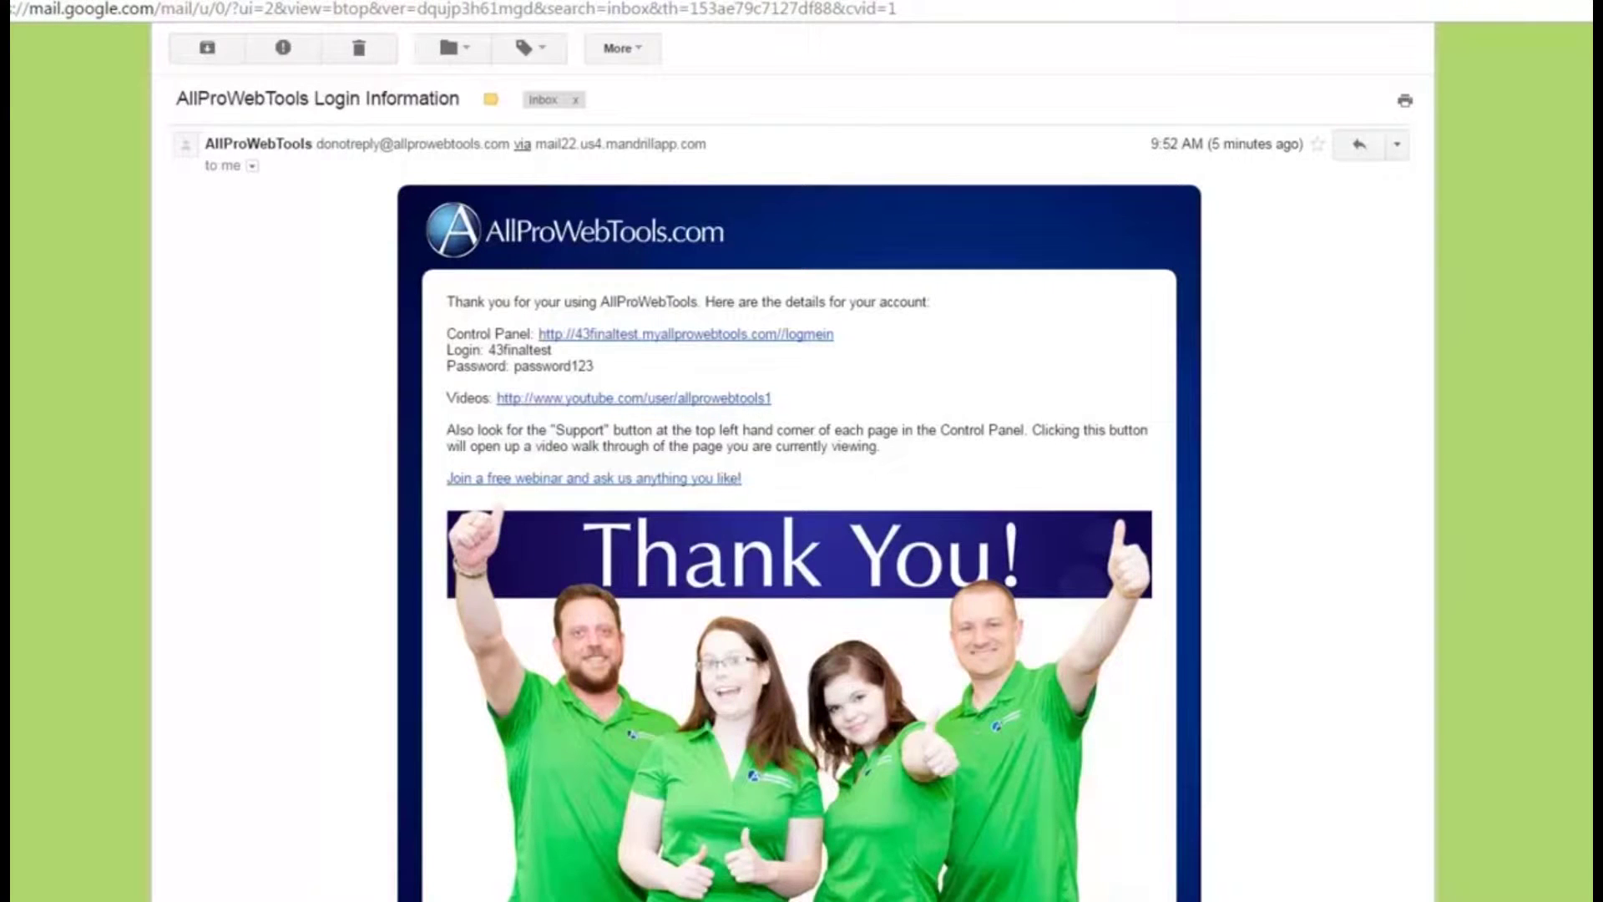
Step: Follow the Control Panel link in the AllProWebTools Login Information email to its login page
{"action": "mouse_move", "coordinate": [463, 75]}
{"action": "left_mouse_down"}
{"action": "mouse_move", "coordinate": [413, 63]}
{"action": "mouse_move", "coordinate": [200, 138]}
{"action": "mouse_move", "coordinate": [501, 83]}
{"action": "left_mouse_up"}
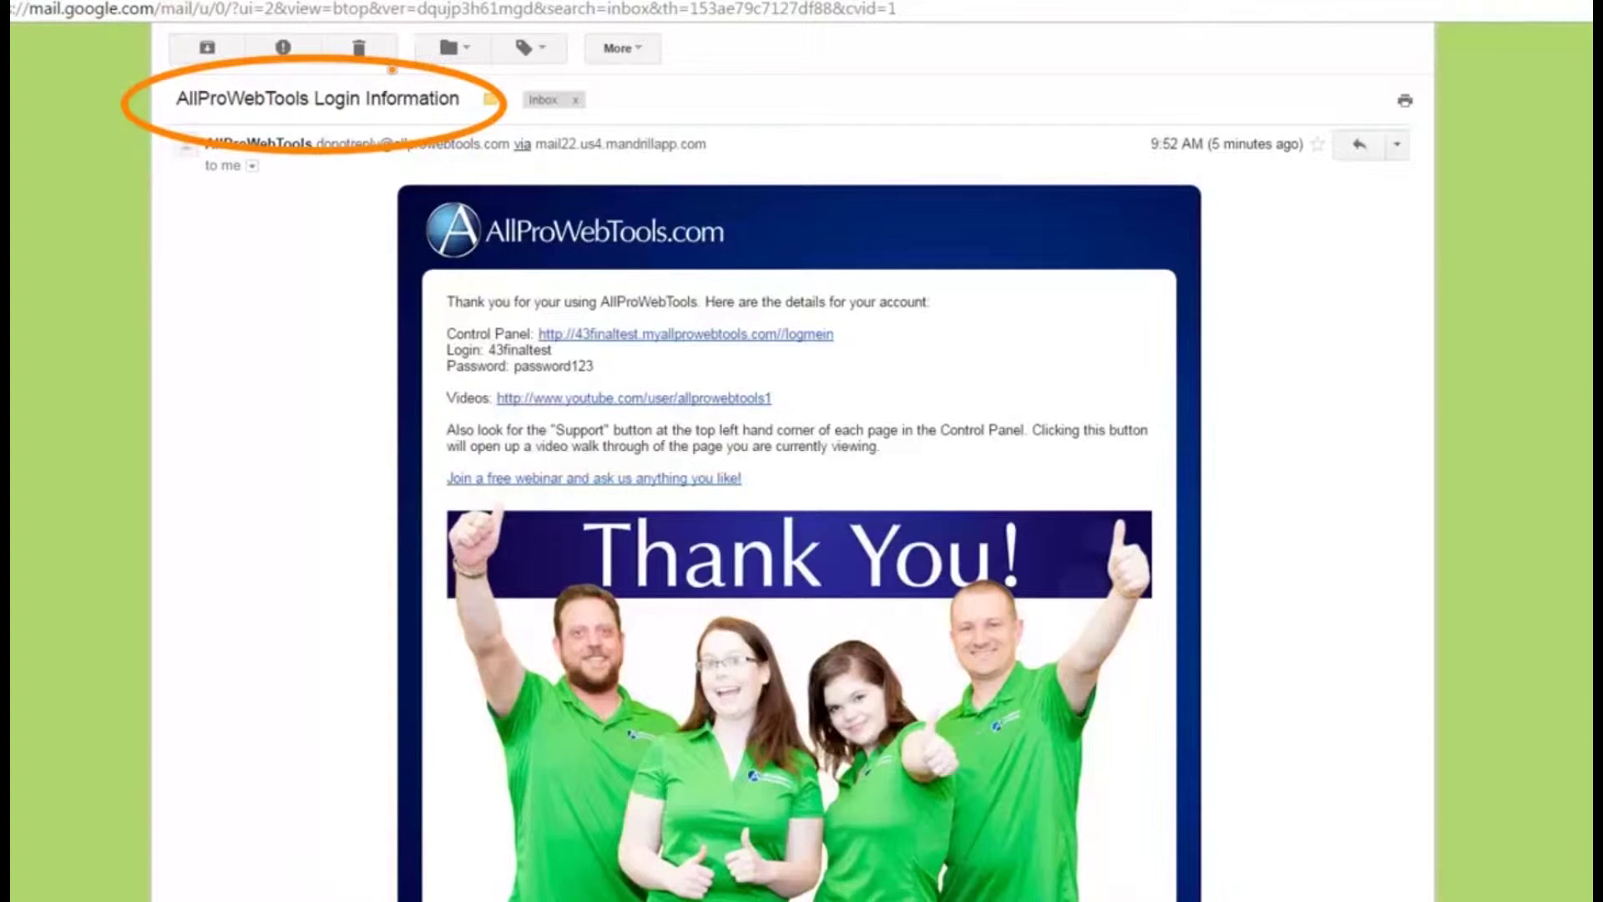
{"action": "mouse_move", "coordinate": [618, 311]}
{"action": "left_mouse_down"}
{"action": "mouse_move", "coordinate": [501, 305]}
{"action": "mouse_move", "coordinate": [534, 385]}
{"action": "mouse_move", "coordinate": [835, 350]}
{"action": "mouse_move", "coordinate": [618, 310]}
{"action": "left_mouse_up"}
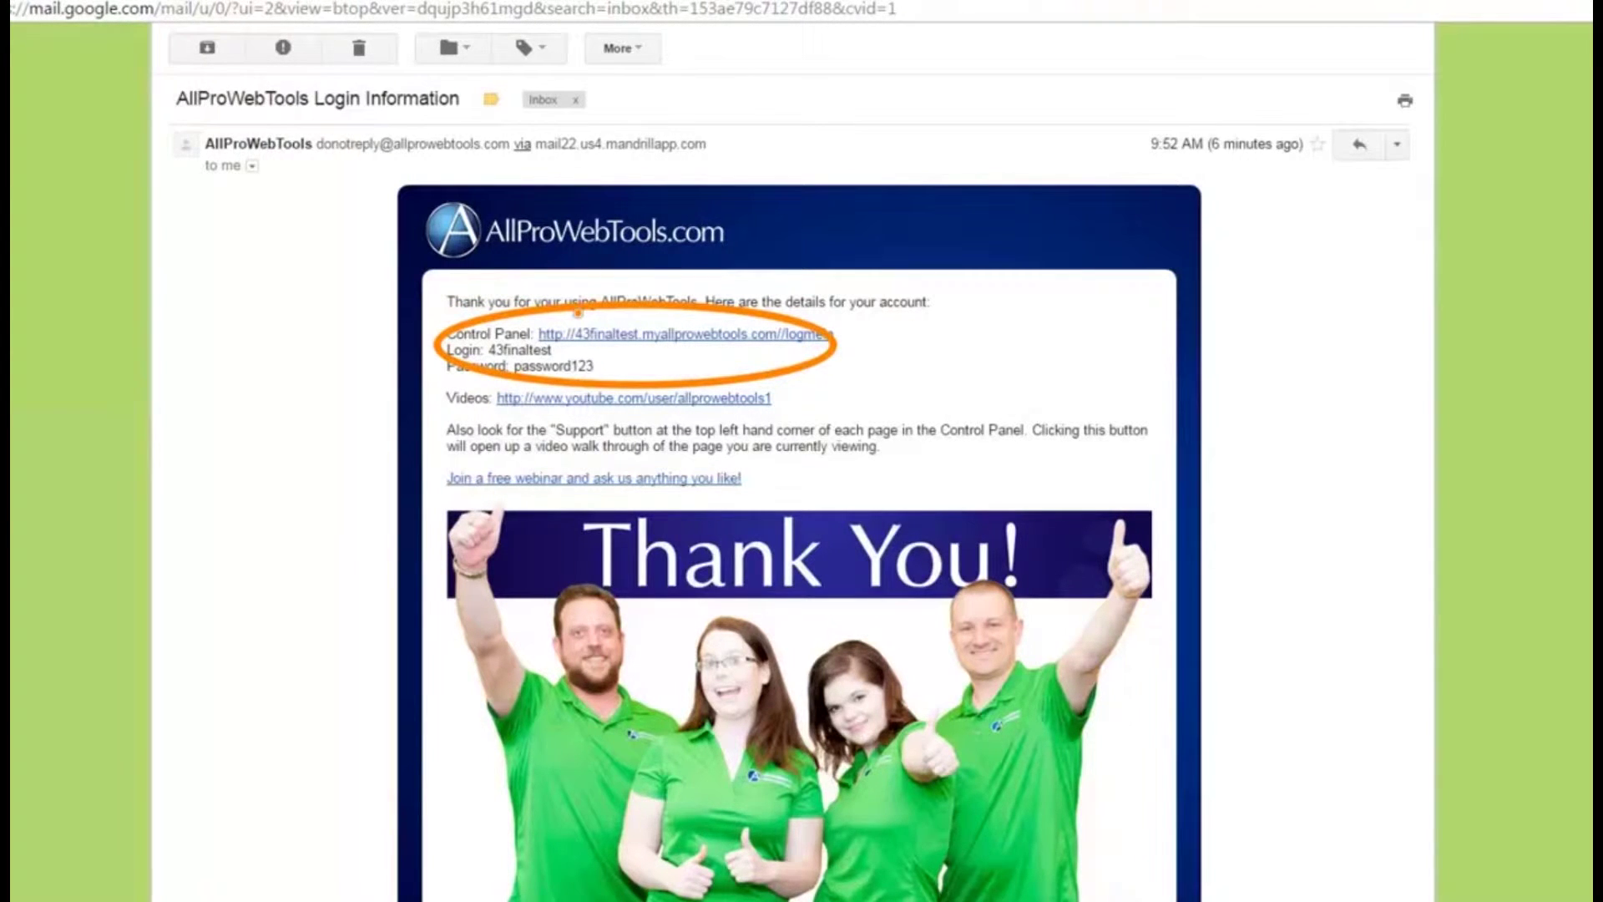
{"action": "left_click_drag", "start_coordinate": [443, 397], "coordinate": [763, 400]}
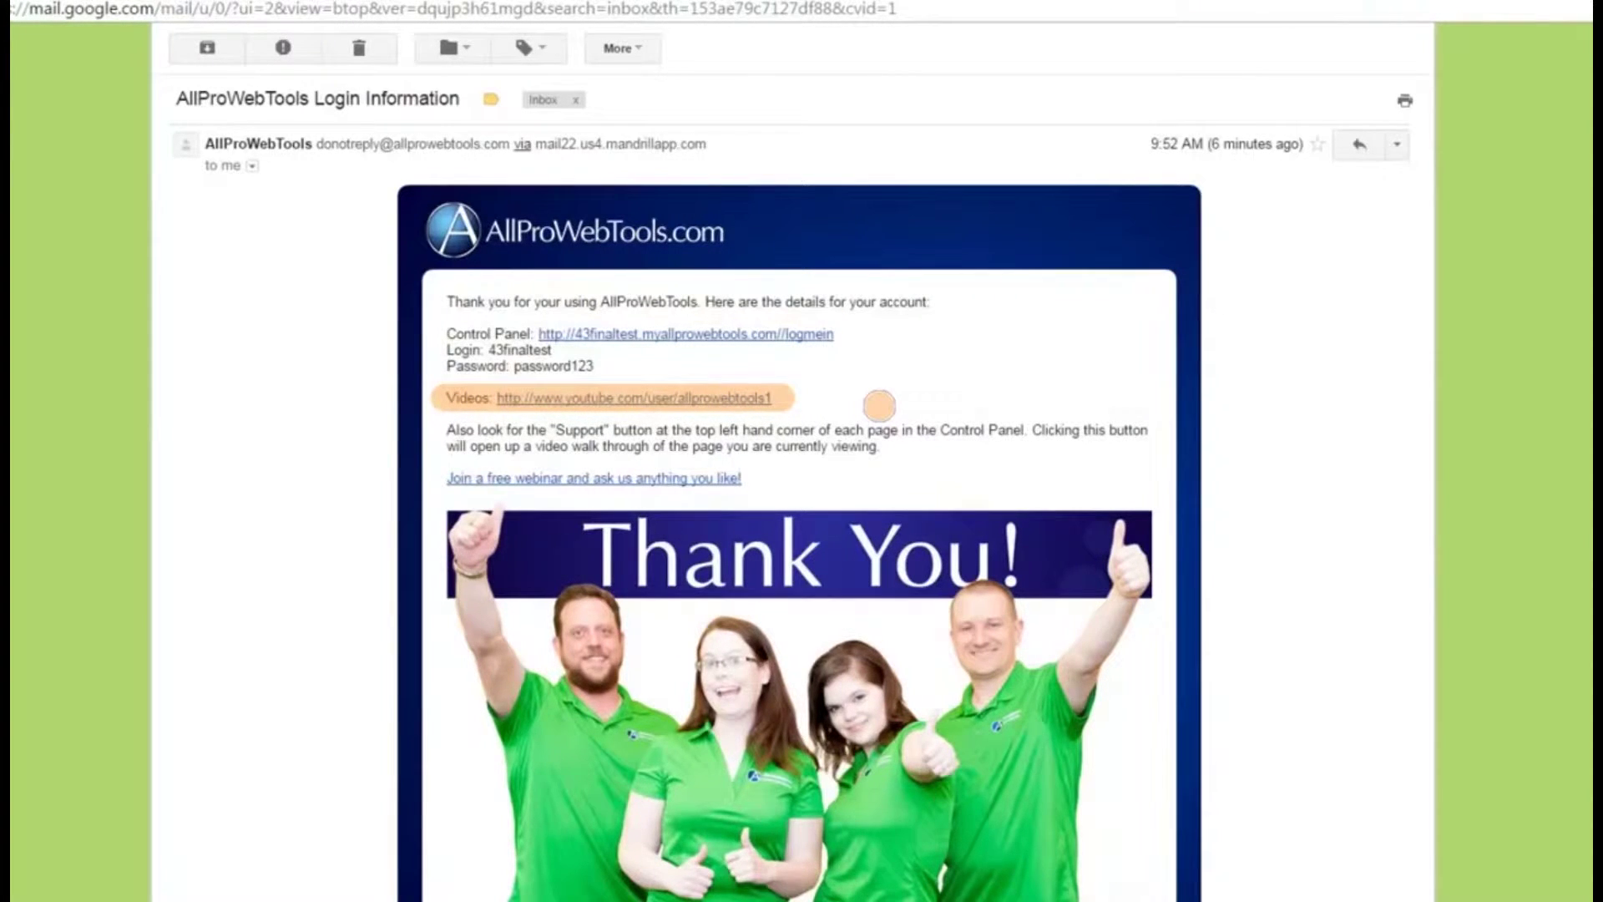
{"action": "key", "text": "Escape"}
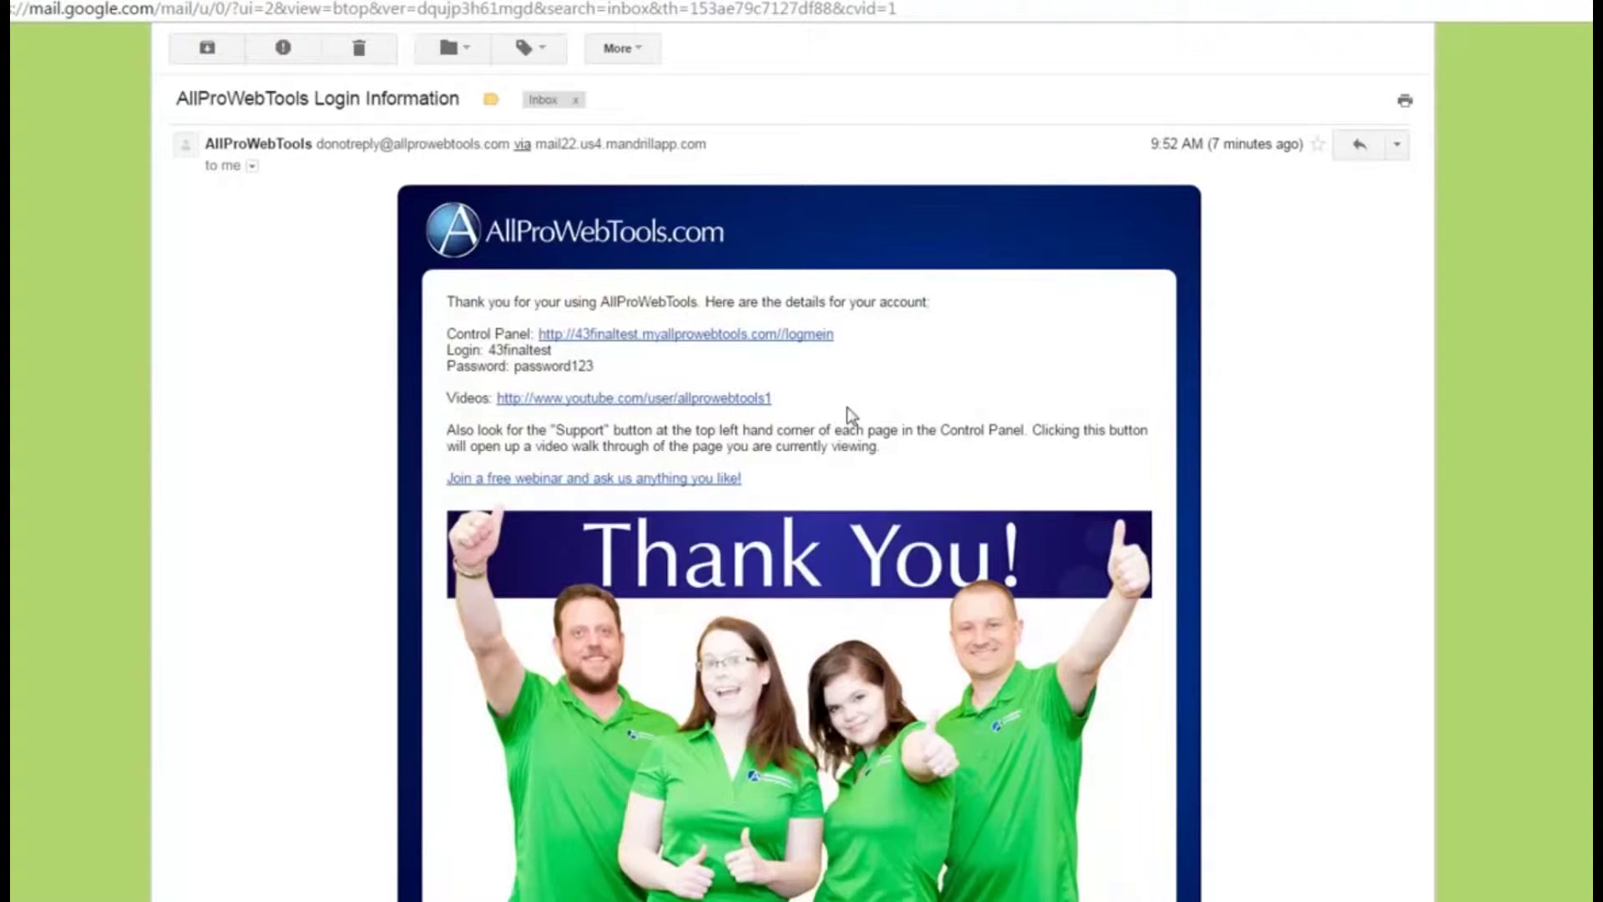
{"action": "left_click", "coordinate": [655, 335]}
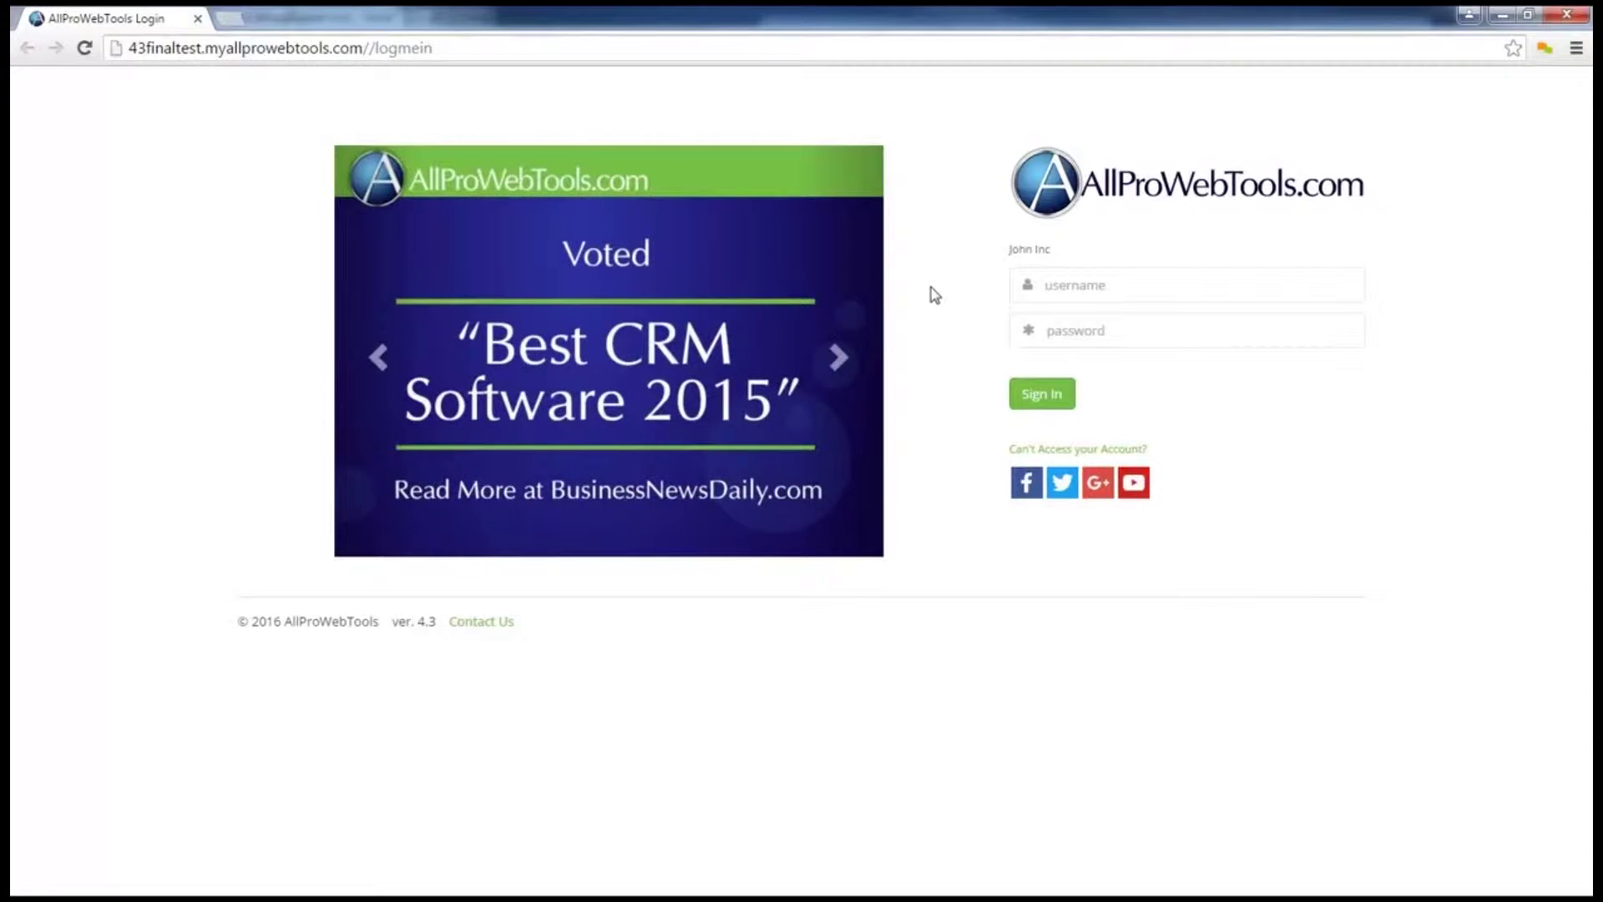
Step: Bookmark the login page and enter the account username and password
{"action": "key", "text": "ctrl+d"}
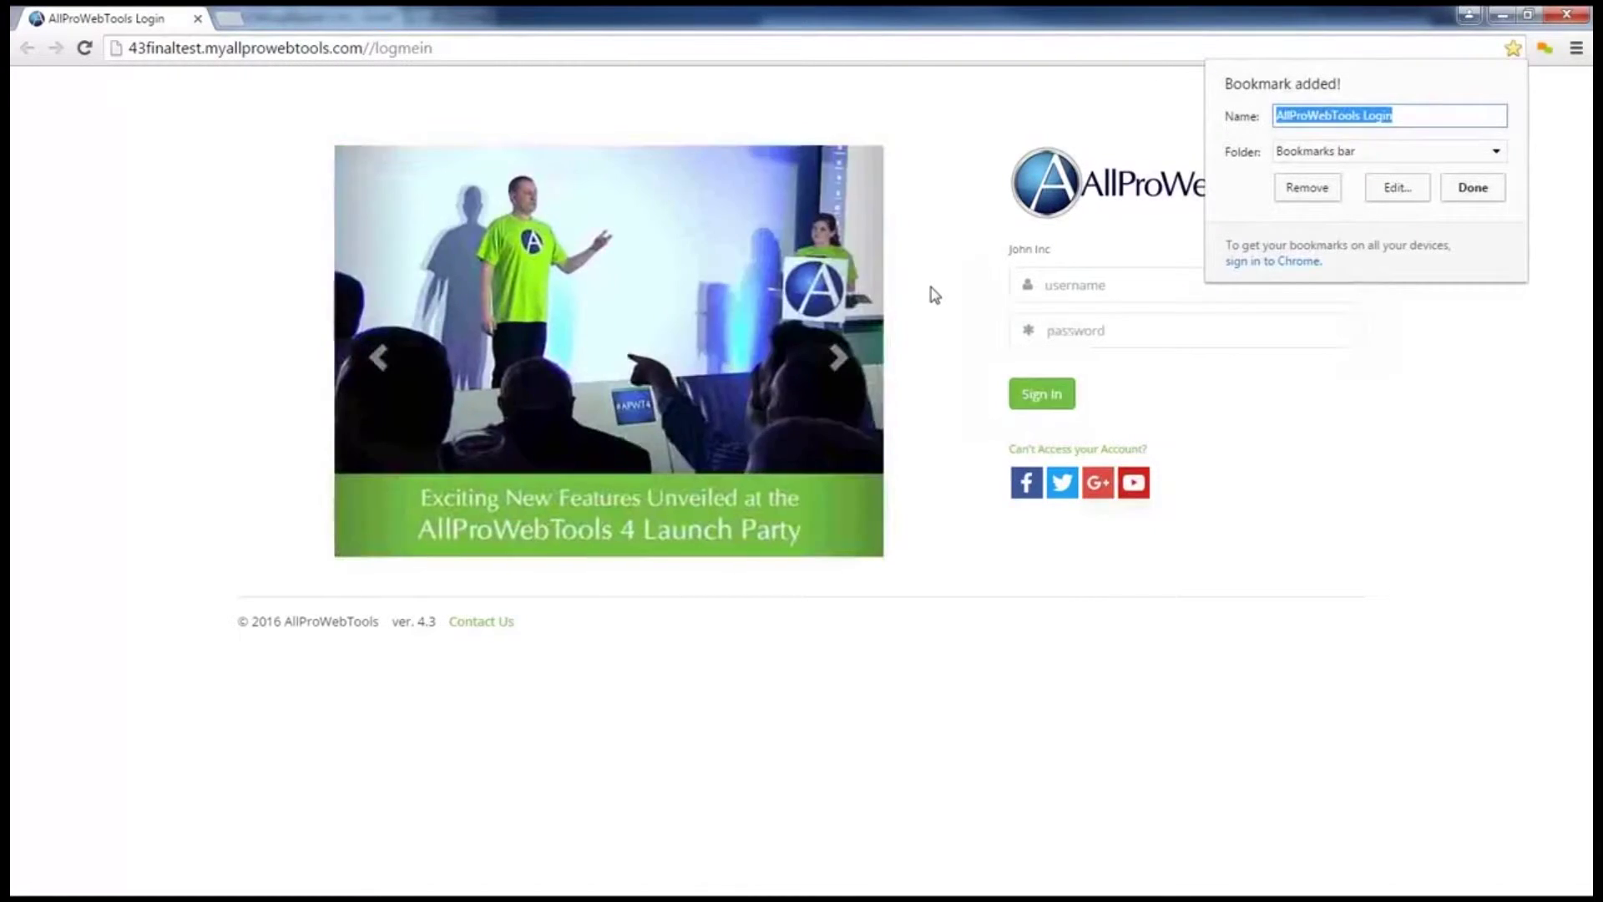
{"action": "left_click", "coordinate": [1483, 198]}
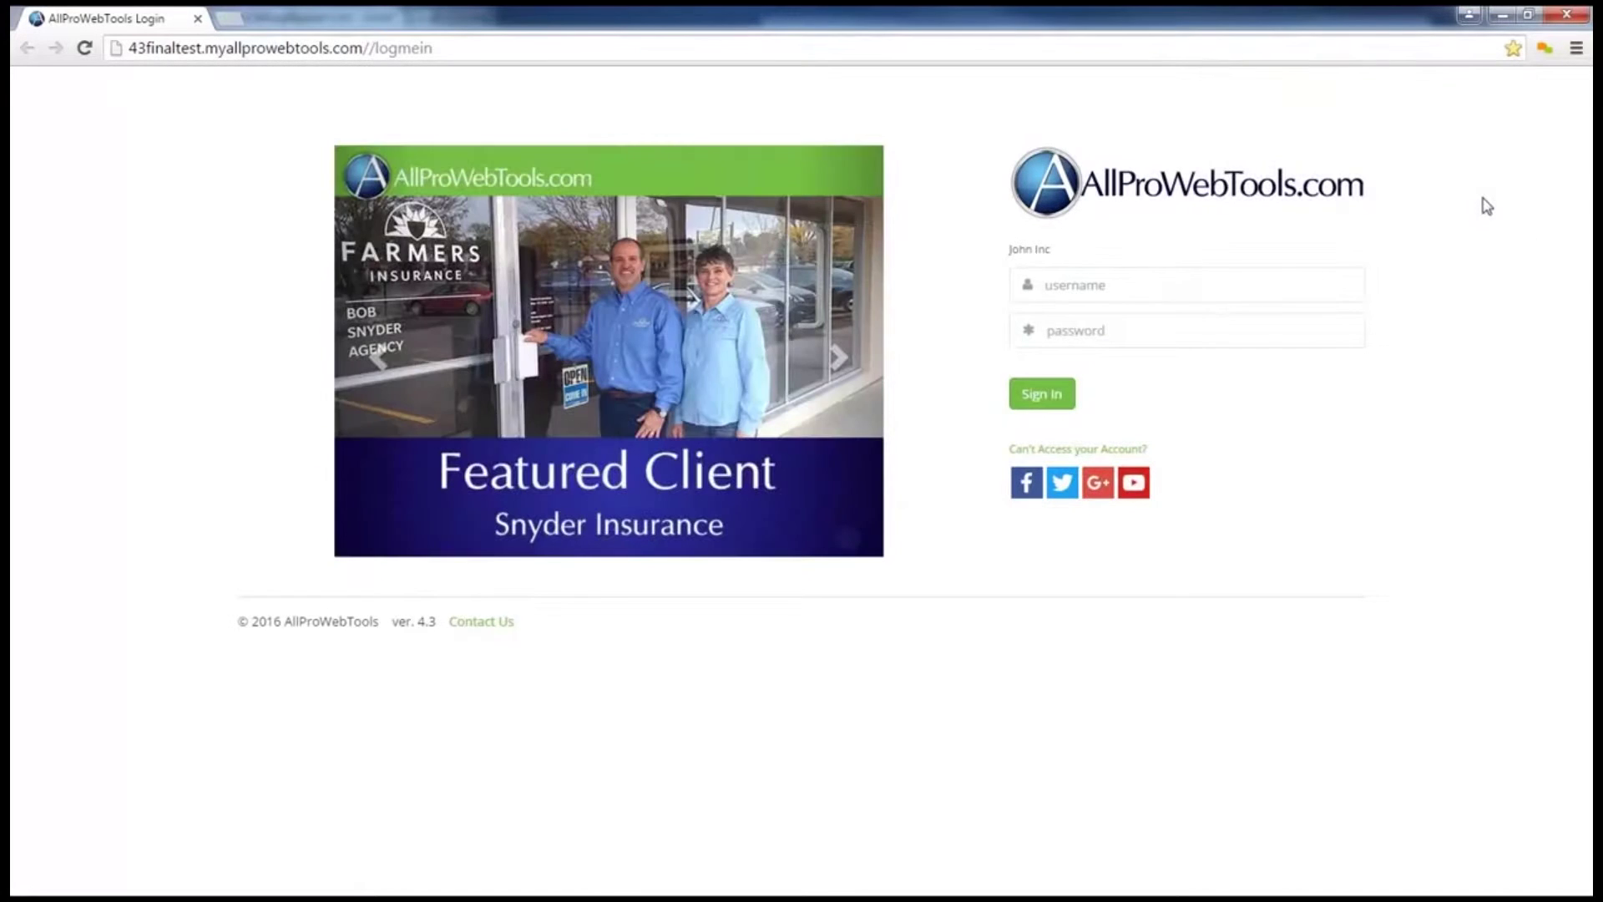
{"action": "left_click", "coordinate": [1108, 284]}
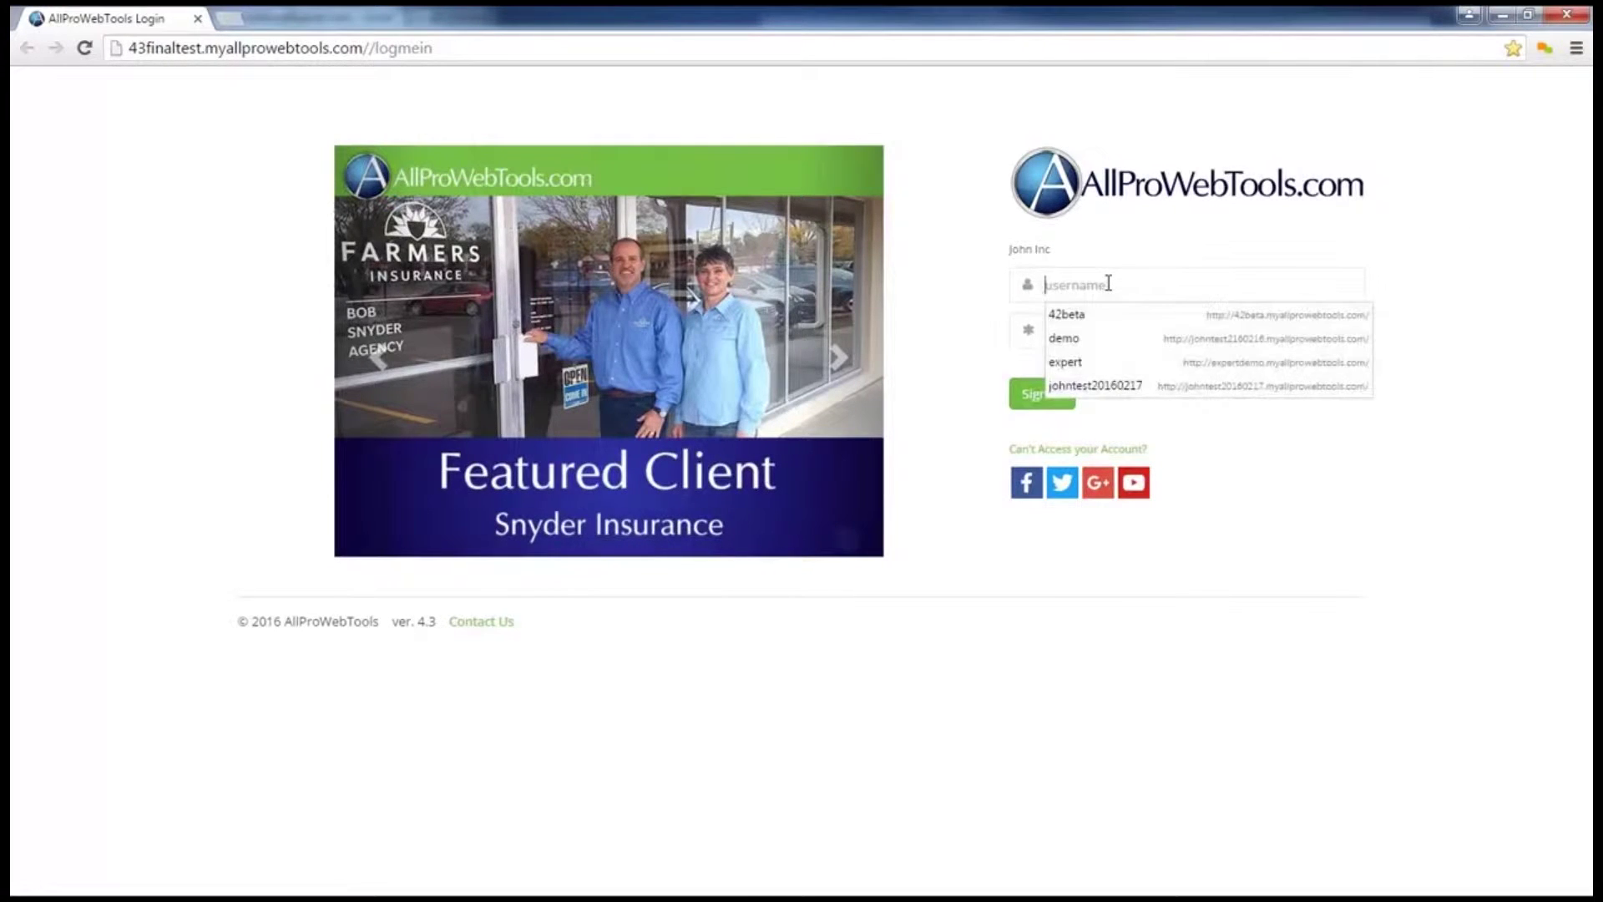
{"action": "type", "text": "43finaltest"}
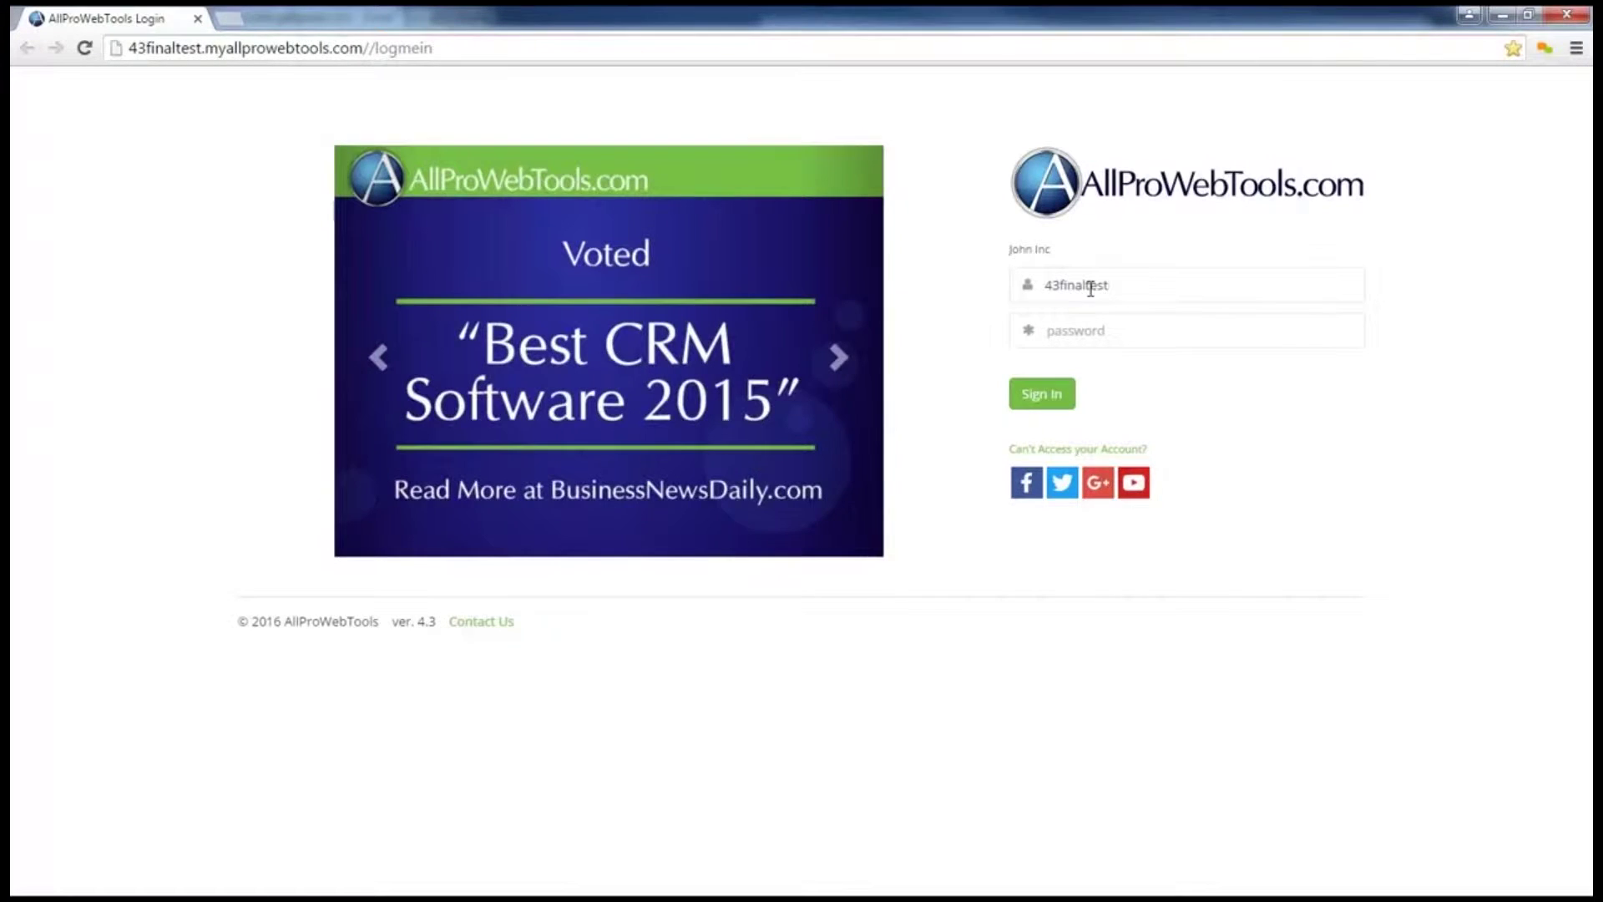
{"action": "left_click", "coordinate": [1072, 337]}
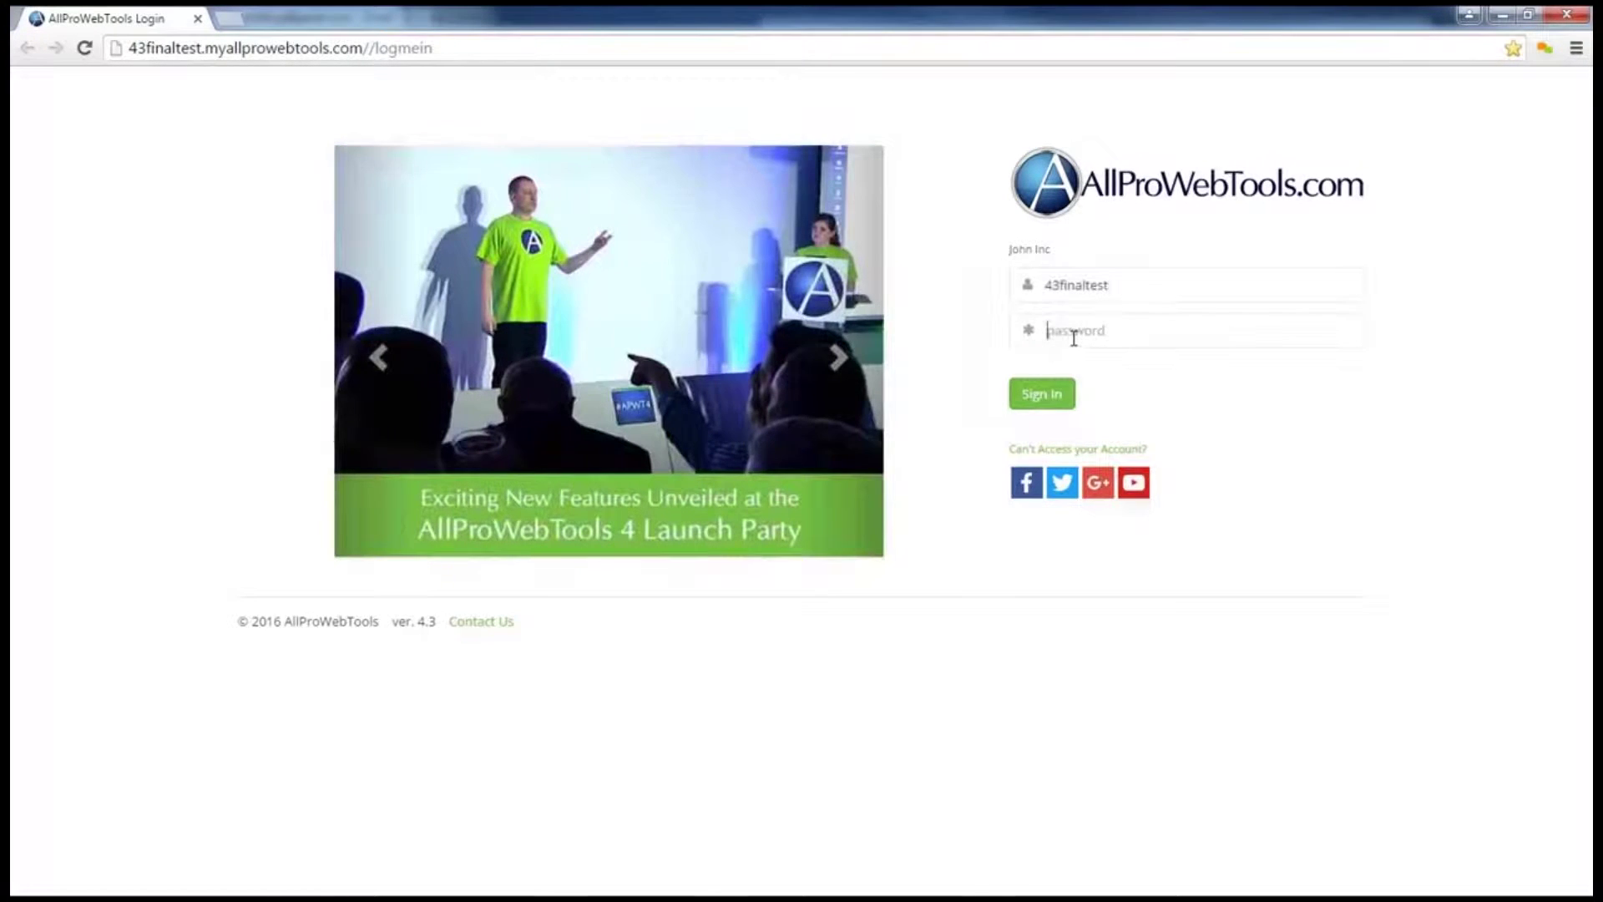
{"action": "type", "text": "password123"}
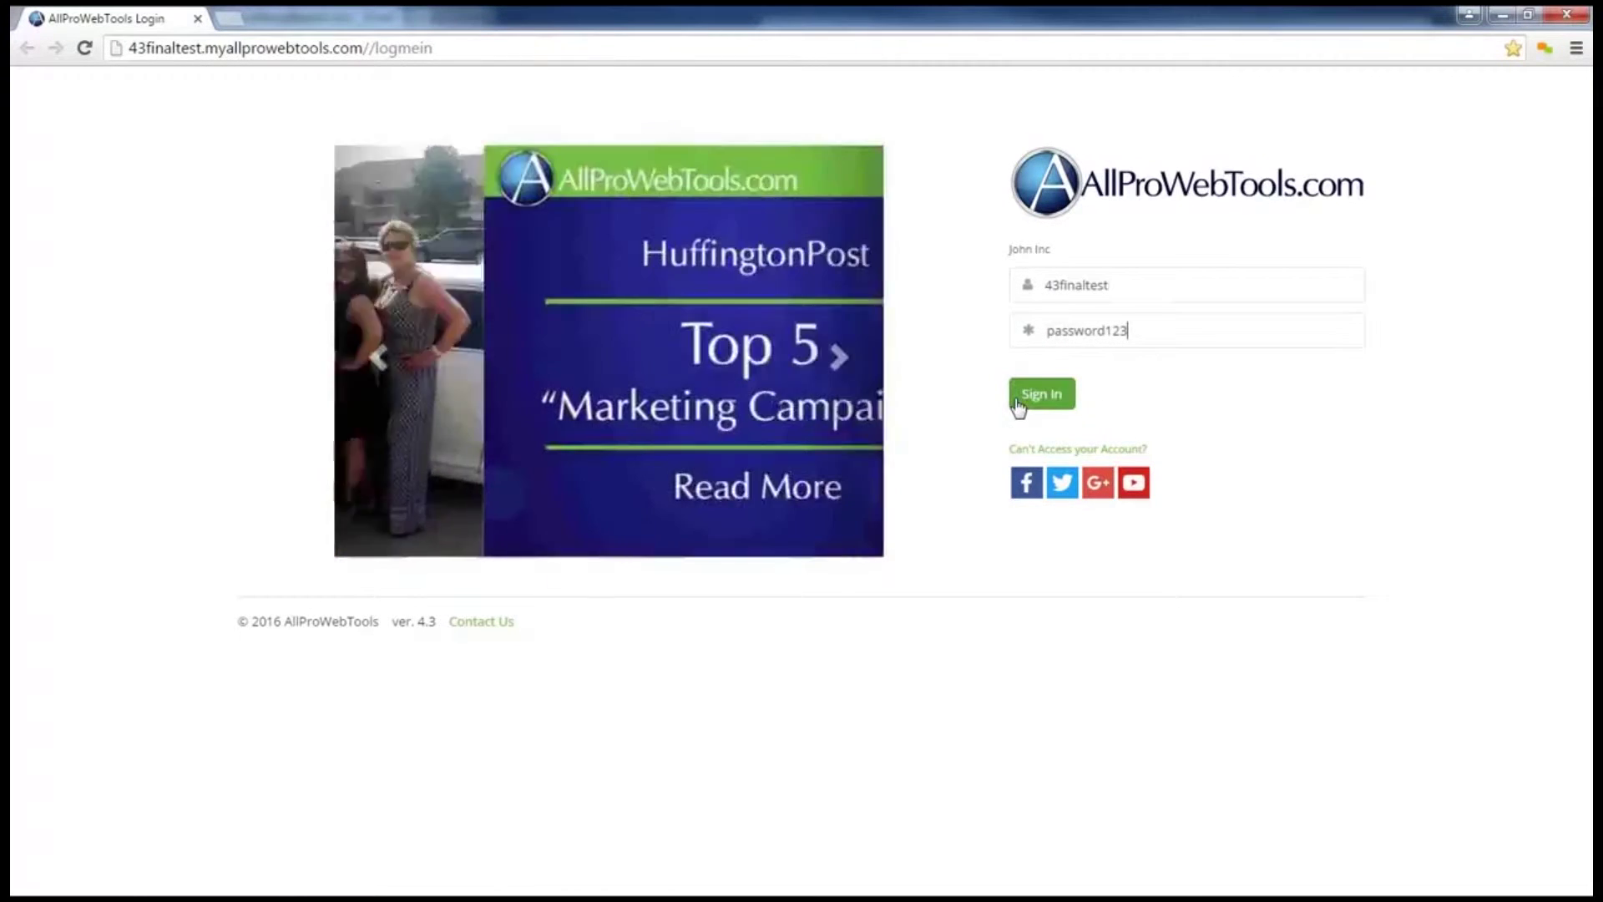
Step: Open and dismiss the Can't Access your Account? recovery form, then sign in
{"action": "left_click", "coordinate": [1032, 451]}
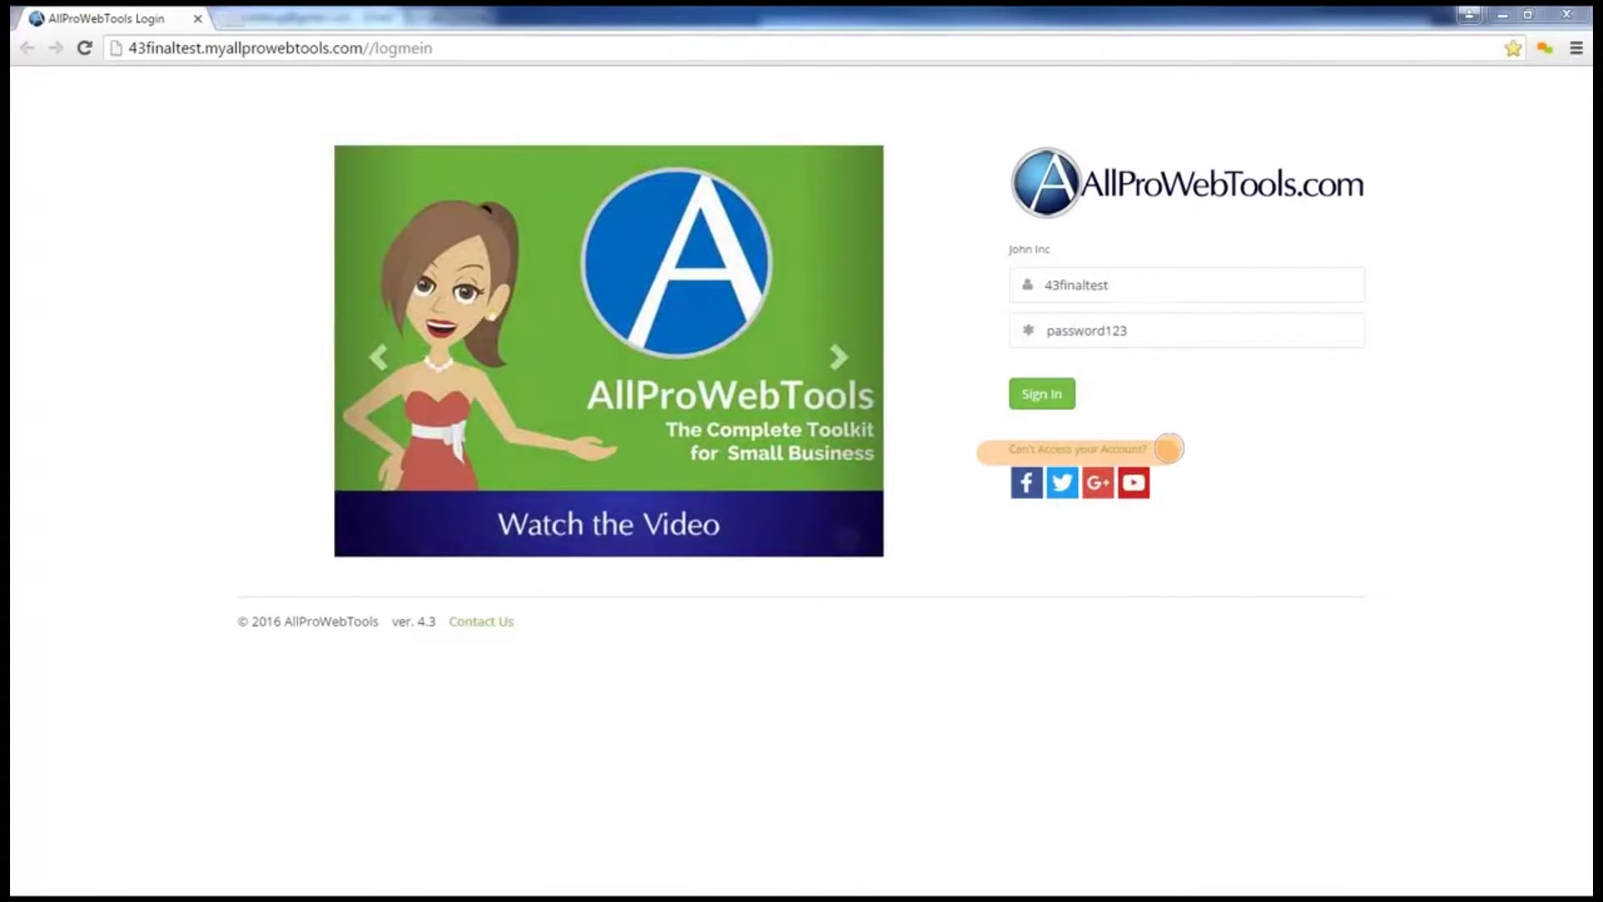
{"action": "left_click", "coordinate": [1138, 451]}
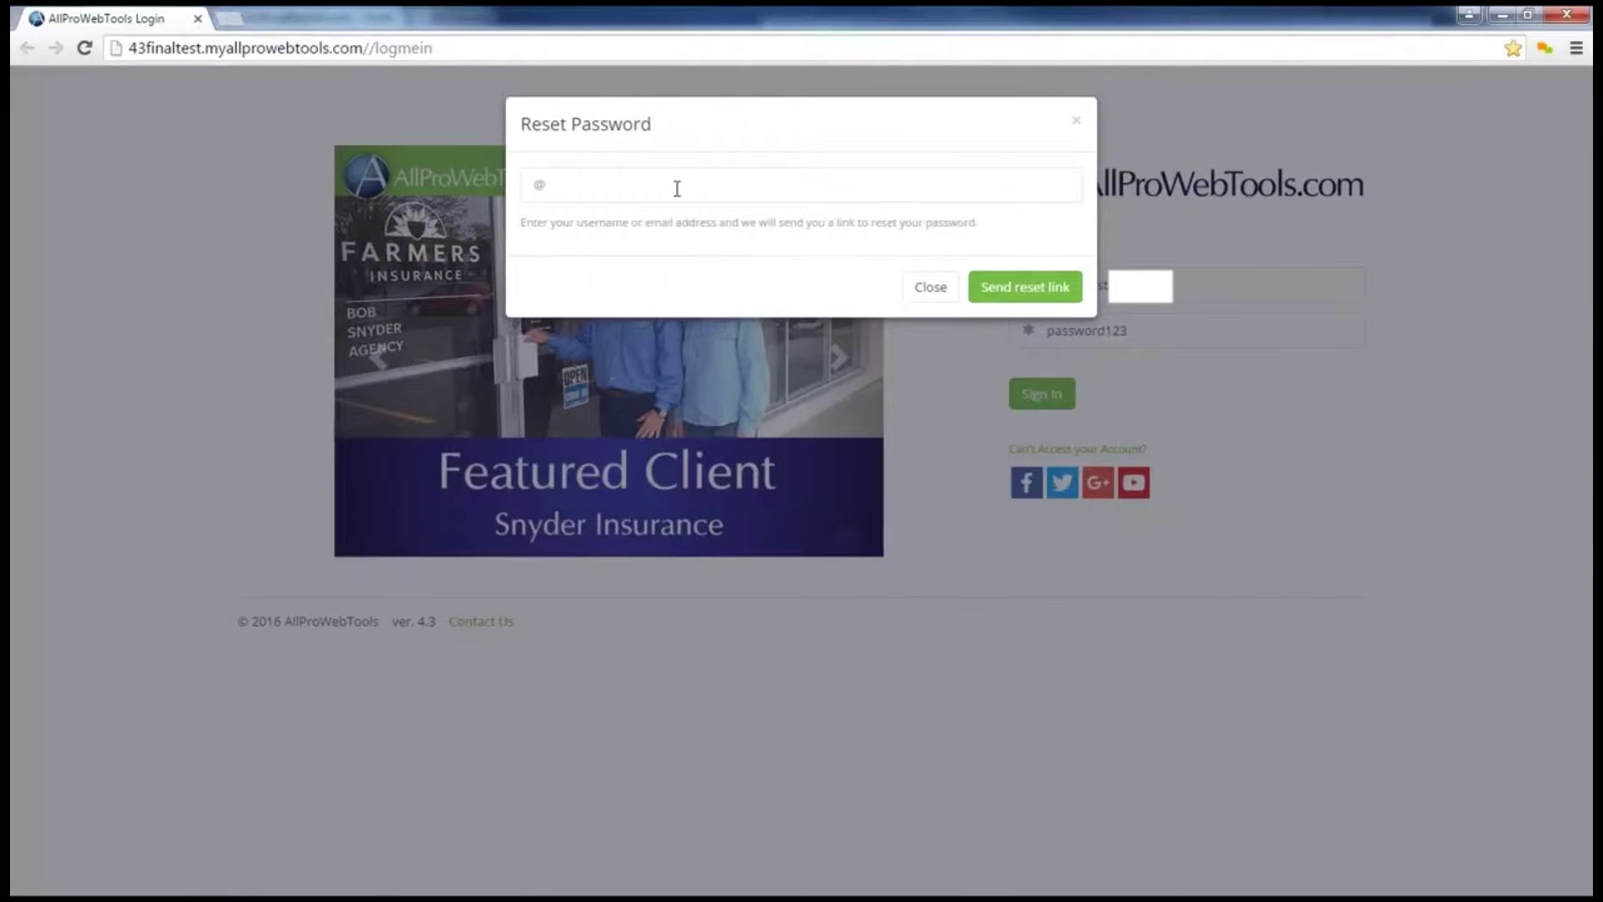
{"action": "left_click", "coordinate": [935, 290]}
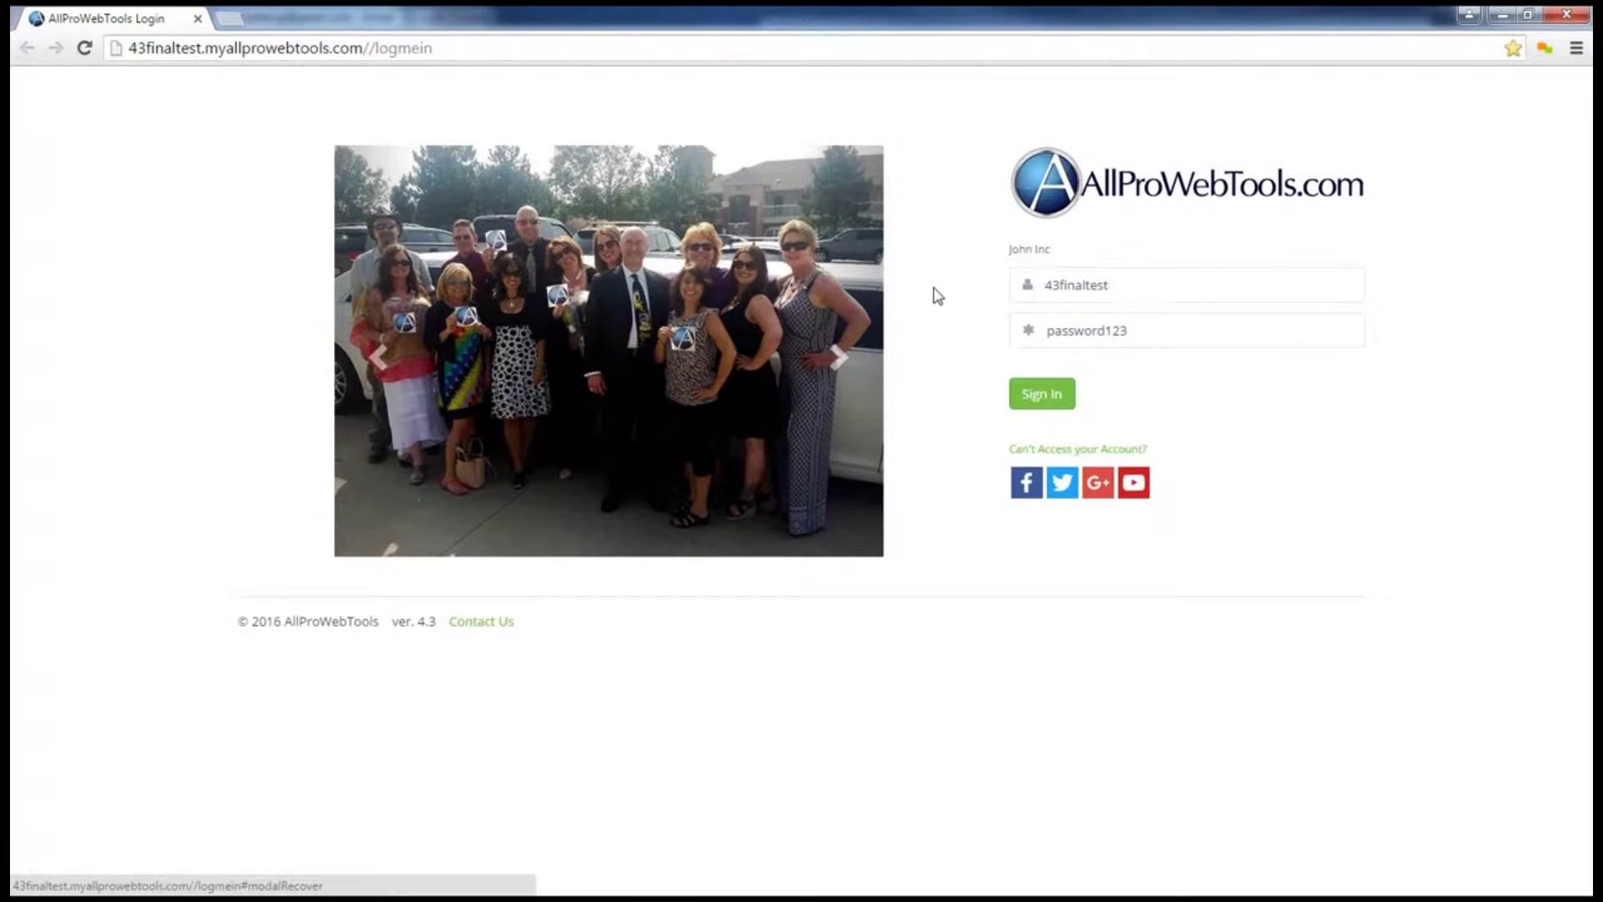
{"action": "left_click", "coordinate": [1057, 396]}
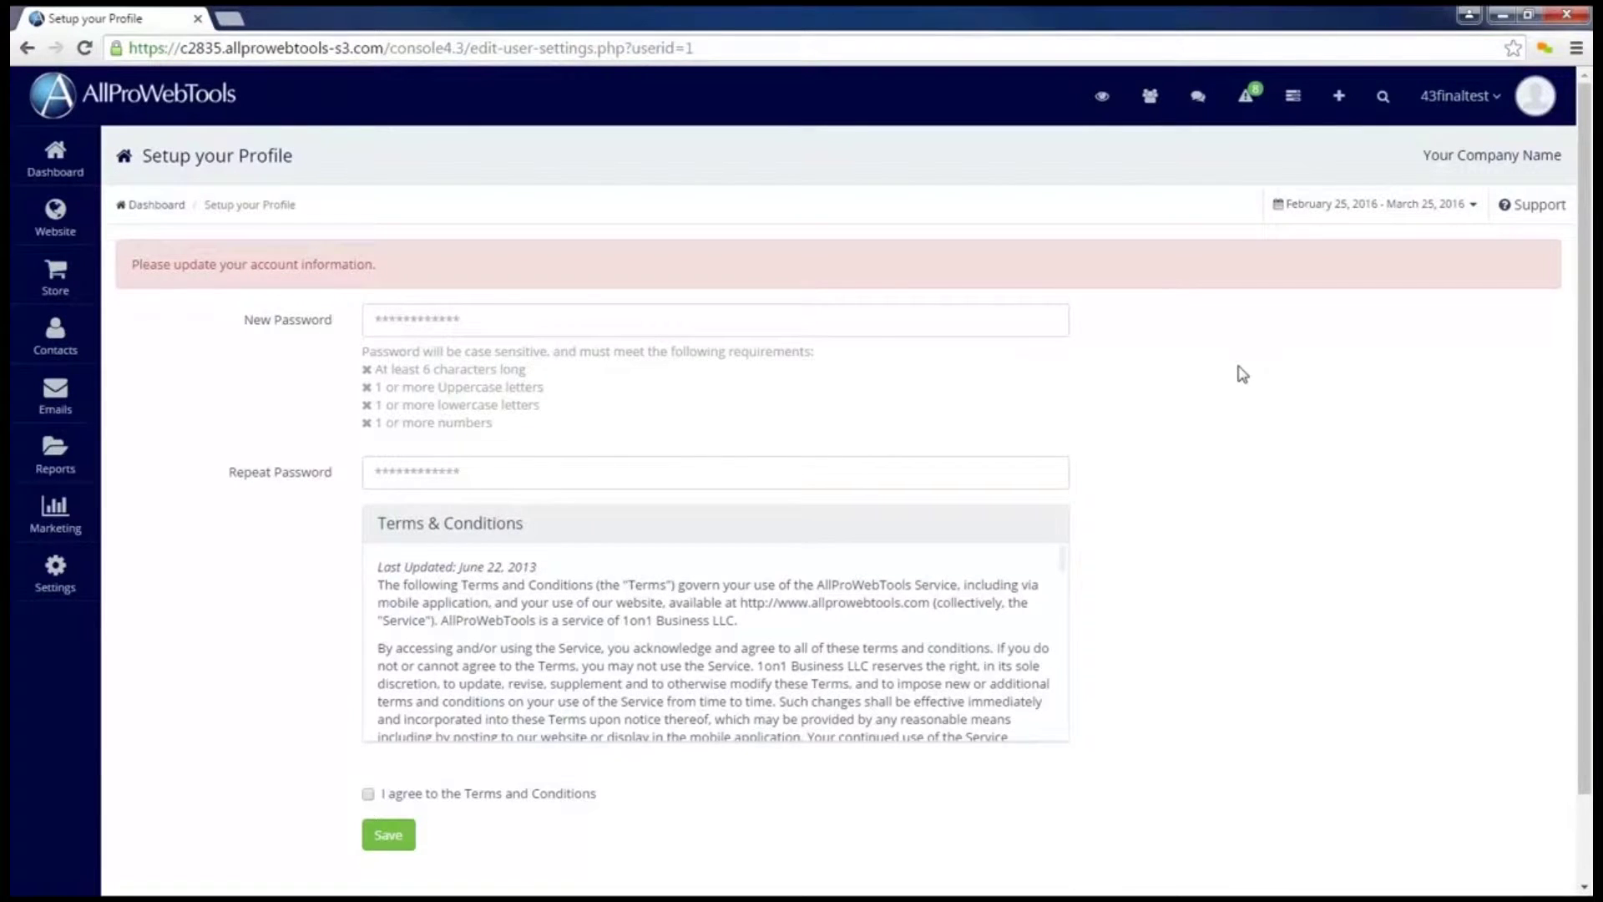
Step: Enter the new password in both password fields, agree to the Terms and Conditions, and save
{"action": "mouse_move", "coordinate": [868, 368]}
{"action": "left_mouse_down"}
{"action": "mouse_move", "coordinate": [707, 323]}
{"action": "mouse_move", "coordinate": [393, 438]}
{"action": "mouse_move", "coordinate": [860, 393]}
{"action": "mouse_move", "coordinate": [769, 350]}
{"action": "left_mouse_up"}
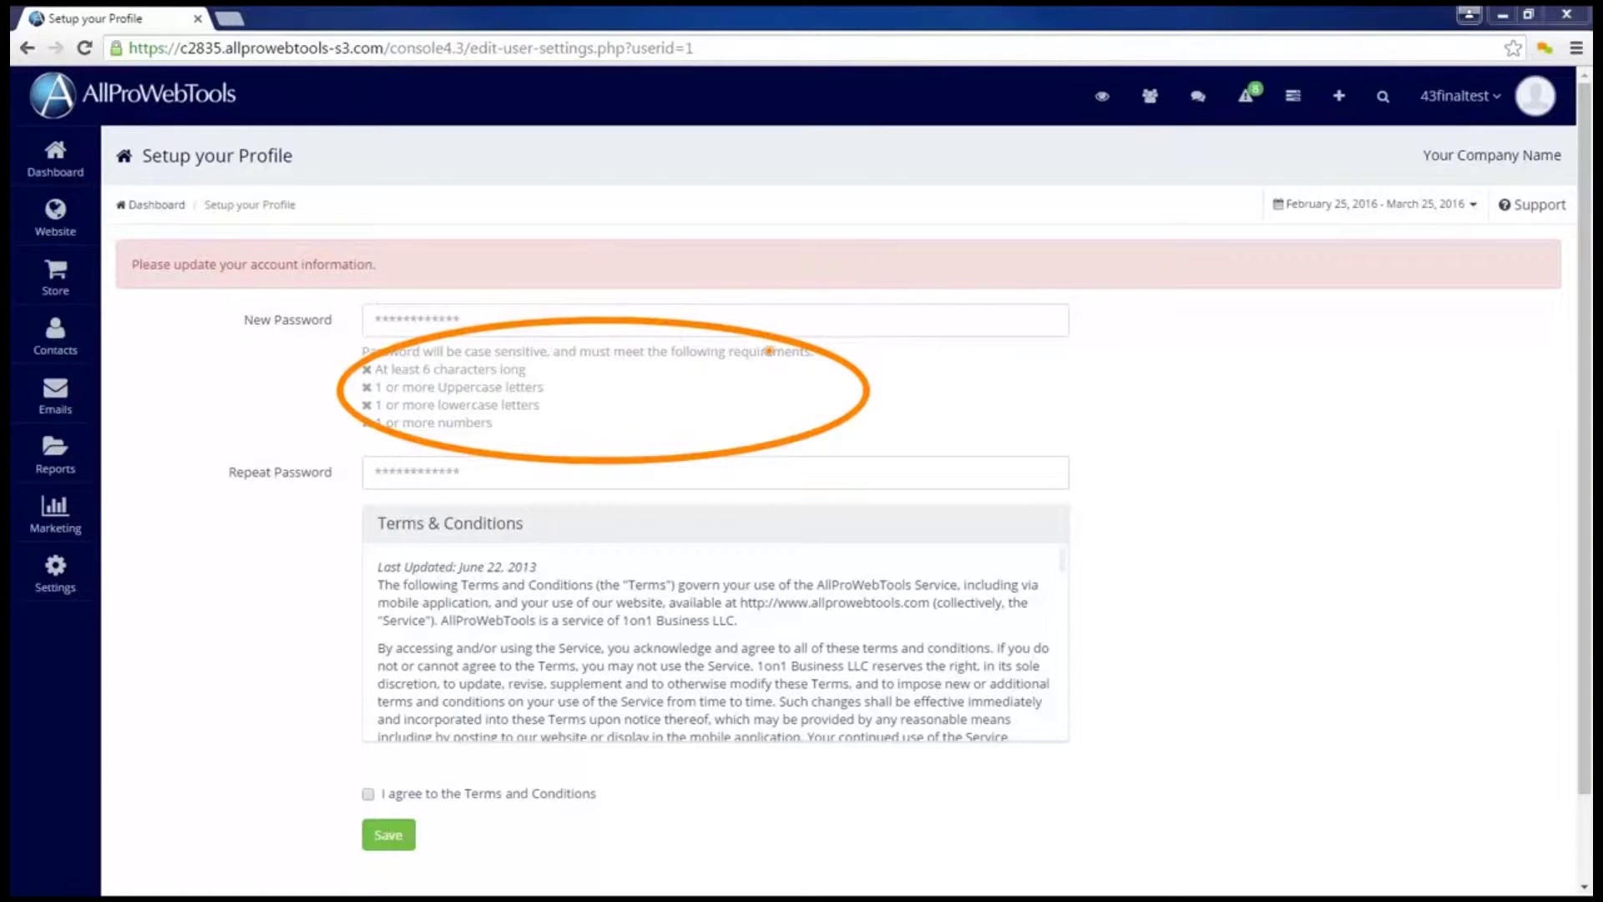
{"action": "key", "text": "Escape"}
{"action": "left_click", "coordinate": [637, 322]}
{"action": "type", "text": "••••••"}
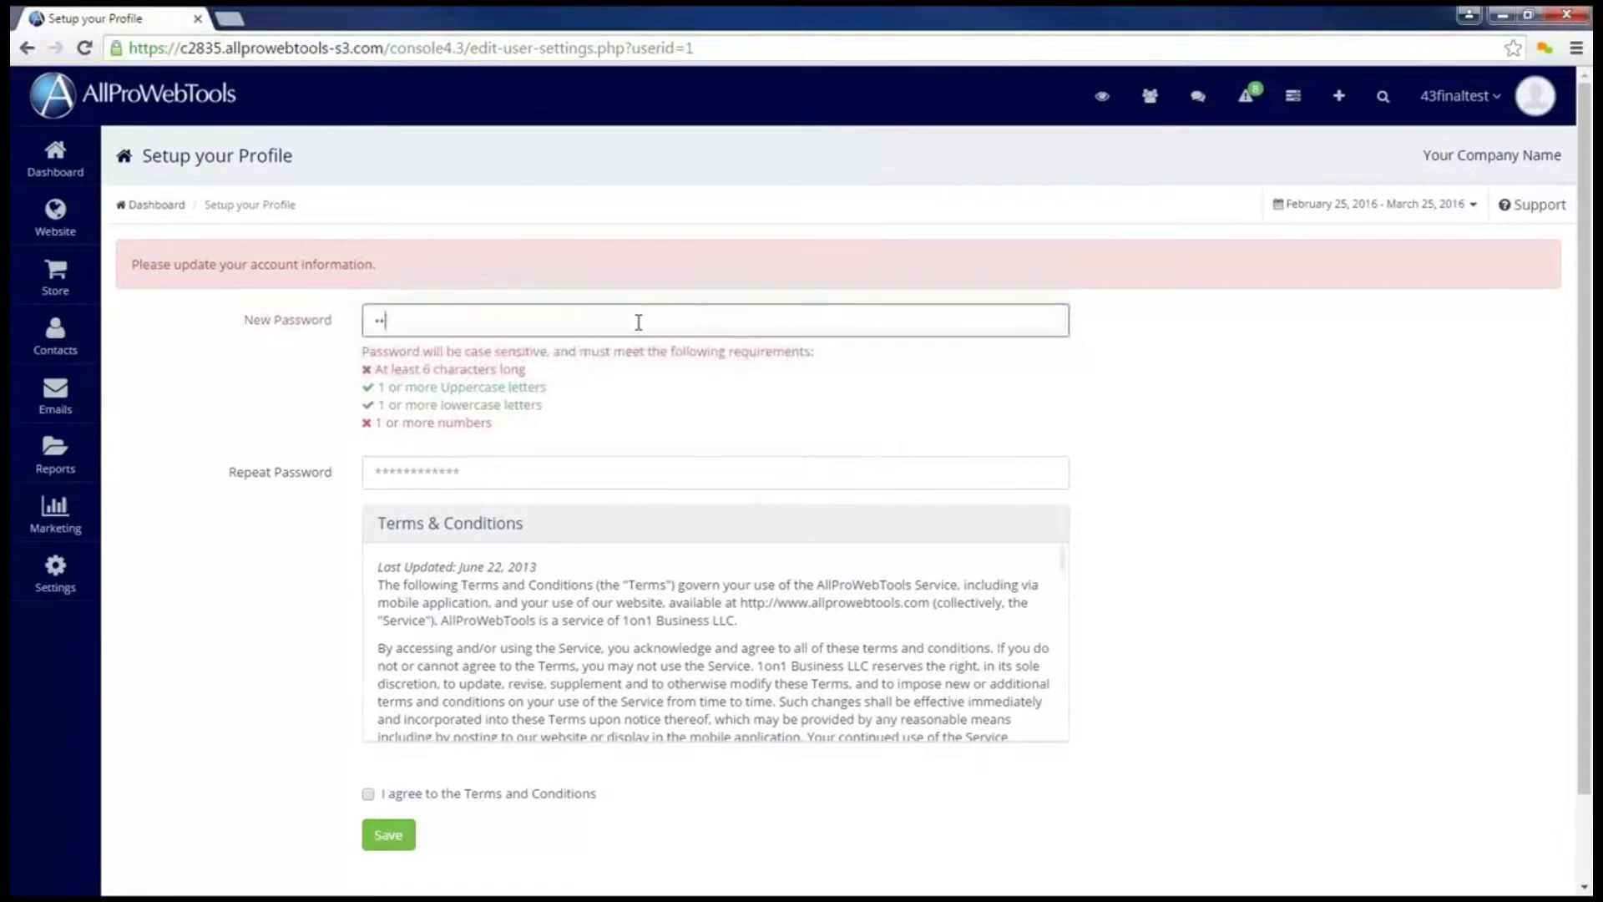
{"action": "left_click", "coordinate": [609, 472]}
{"action": "type", "text": "••••••"}
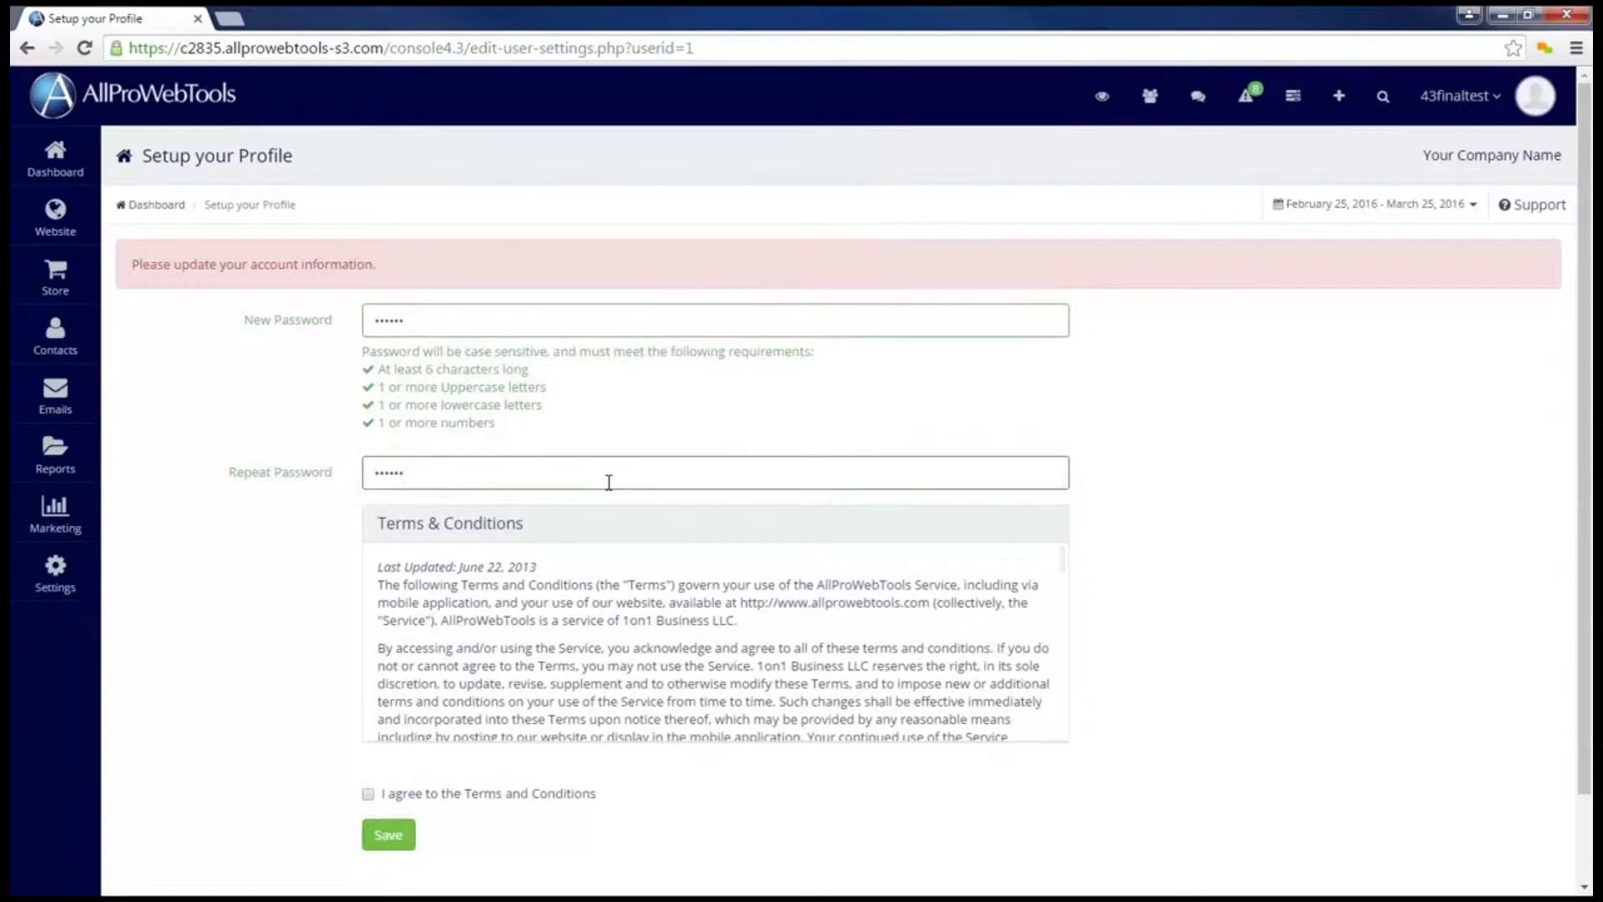
{"action": "left_click", "coordinate": [368, 795]}
{"action": "left_click", "coordinate": [396, 843]}
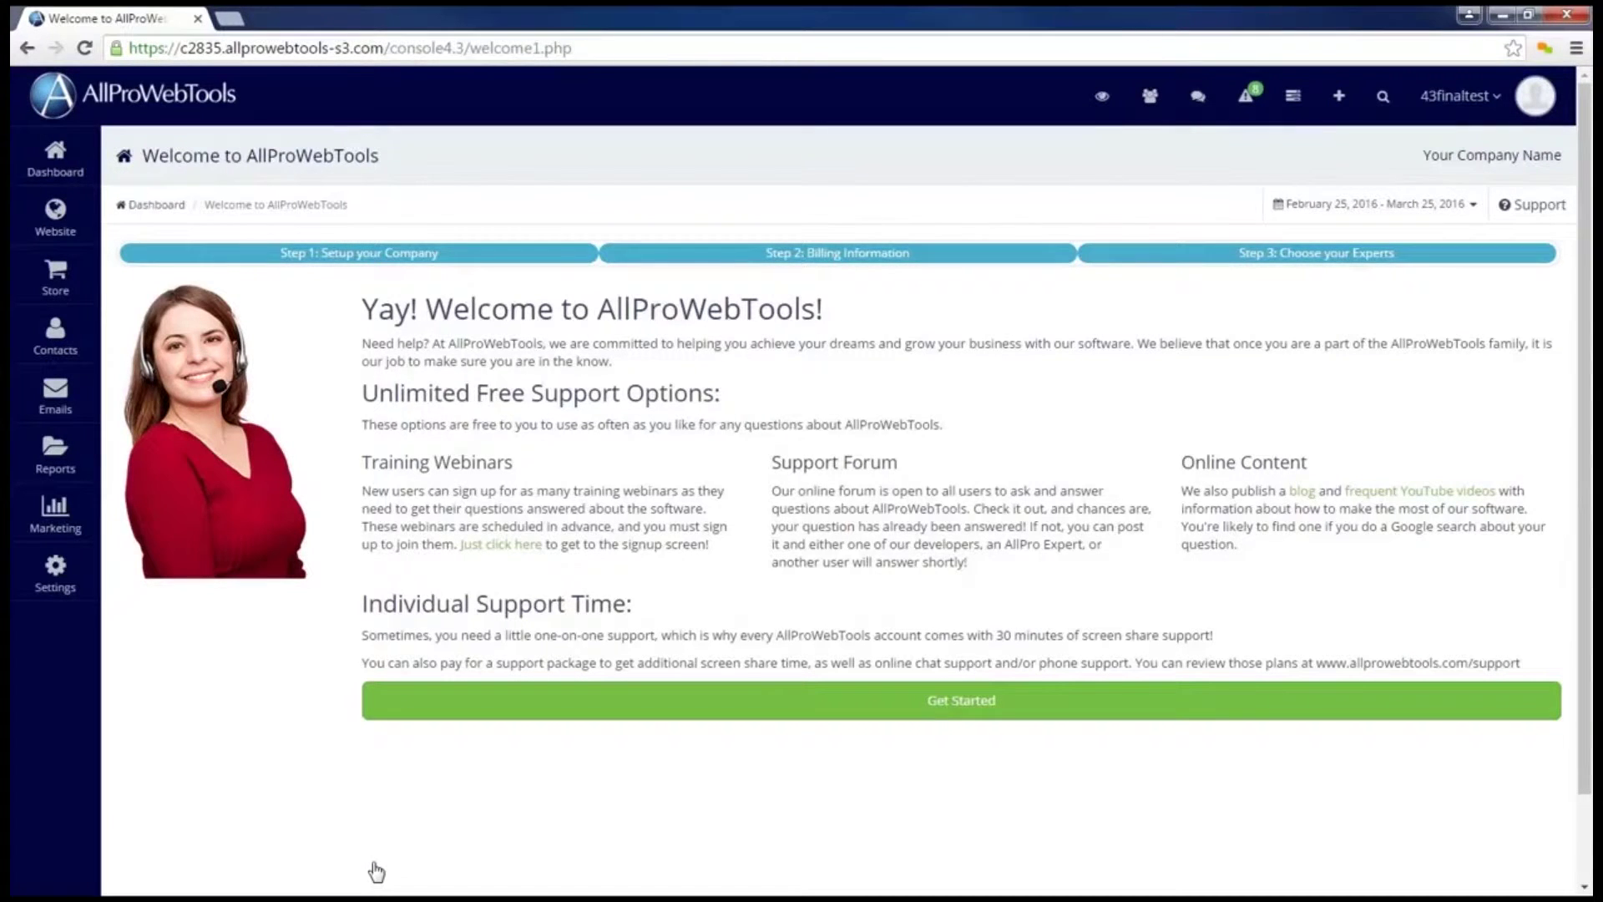
Step: Review the welcome page's Training Webinars, Support Forum and Online Content support options
{"action": "left_click_drag", "start_coordinate": [355, 461], "coordinate": [512, 462]}
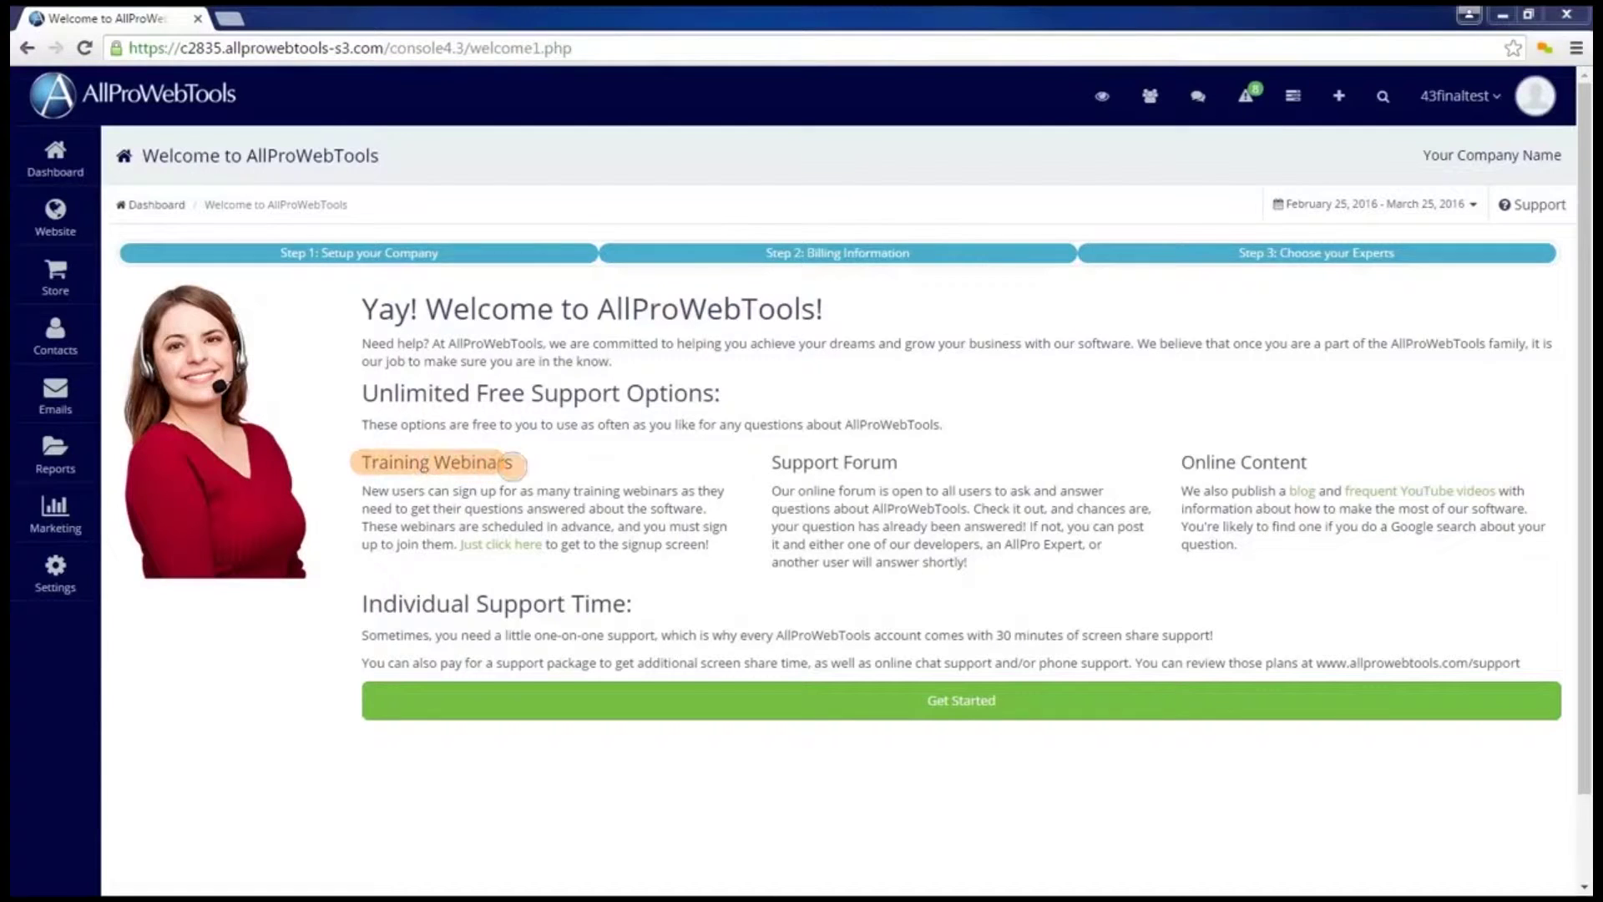
{"action": "left_click_drag", "start_coordinate": [766, 465], "coordinate": [925, 467]}
{"action": "left_click_drag", "start_coordinate": [1277, 491], "coordinate": [1496, 491]}
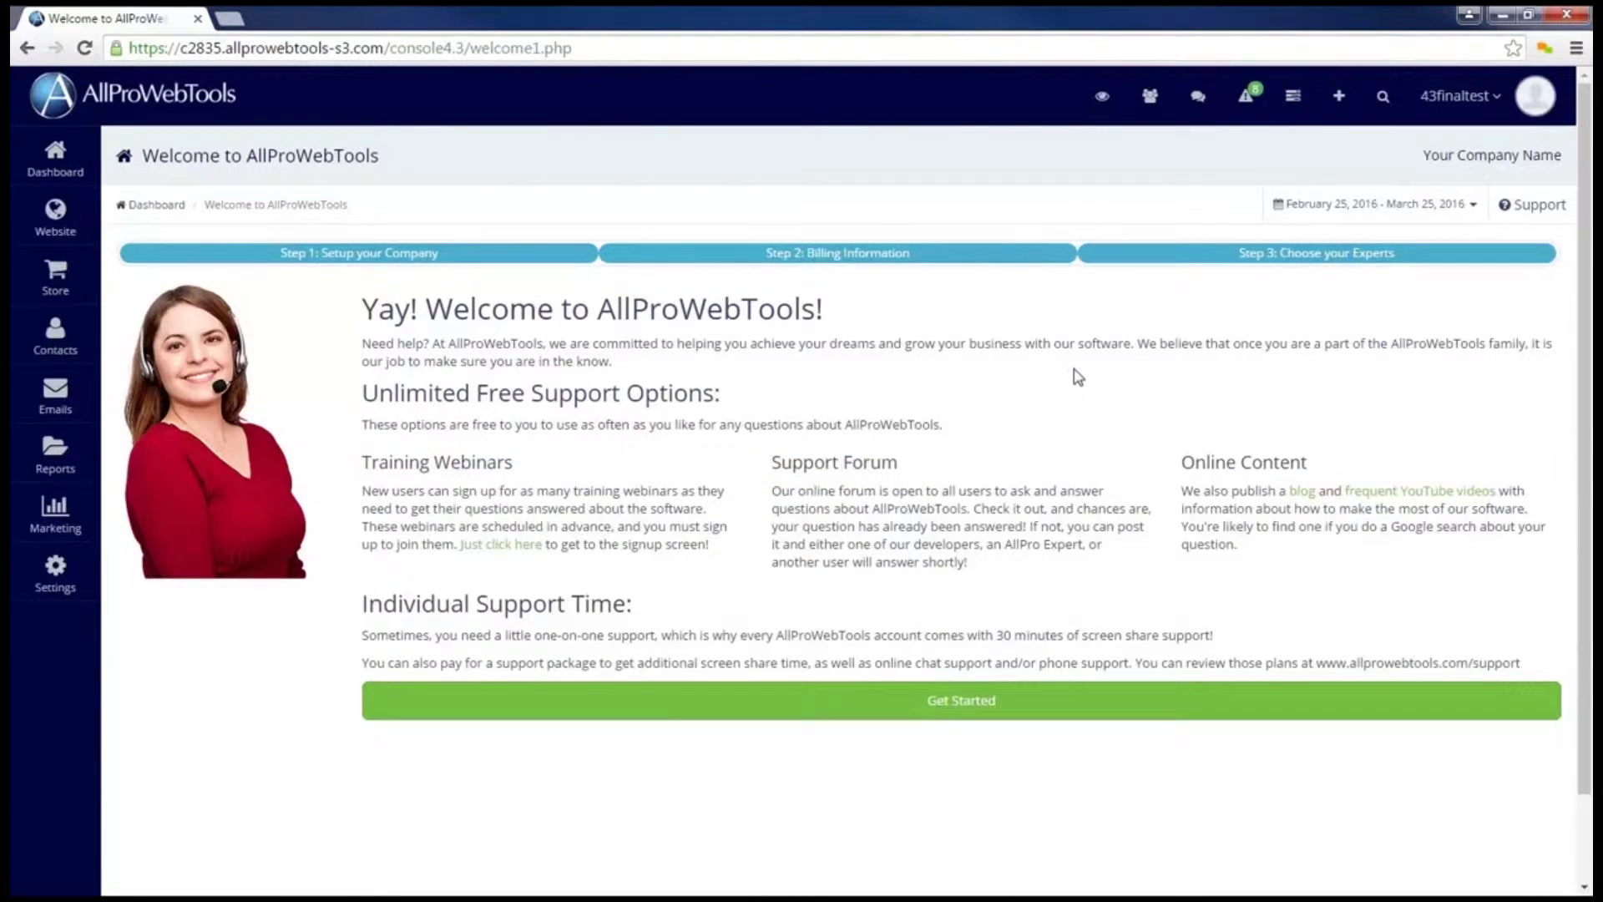
Step: Begin company setup and enter the company name and street address
{"action": "left_click", "coordinate": [989, 716]}
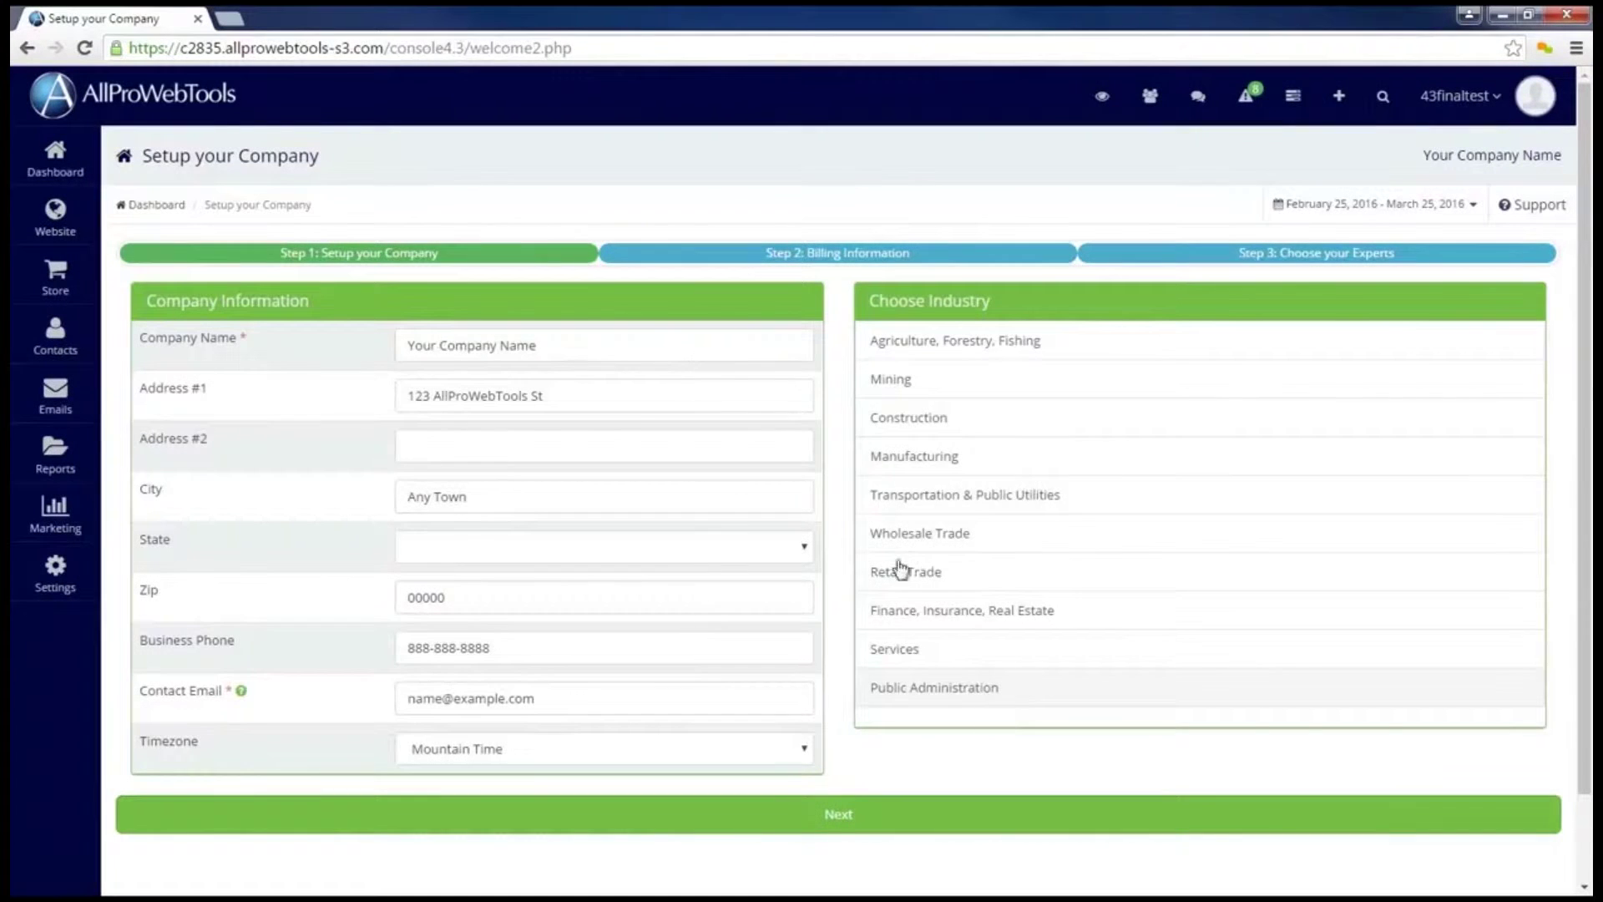
{"action": "left_click", "coordinate": [598, 347]}
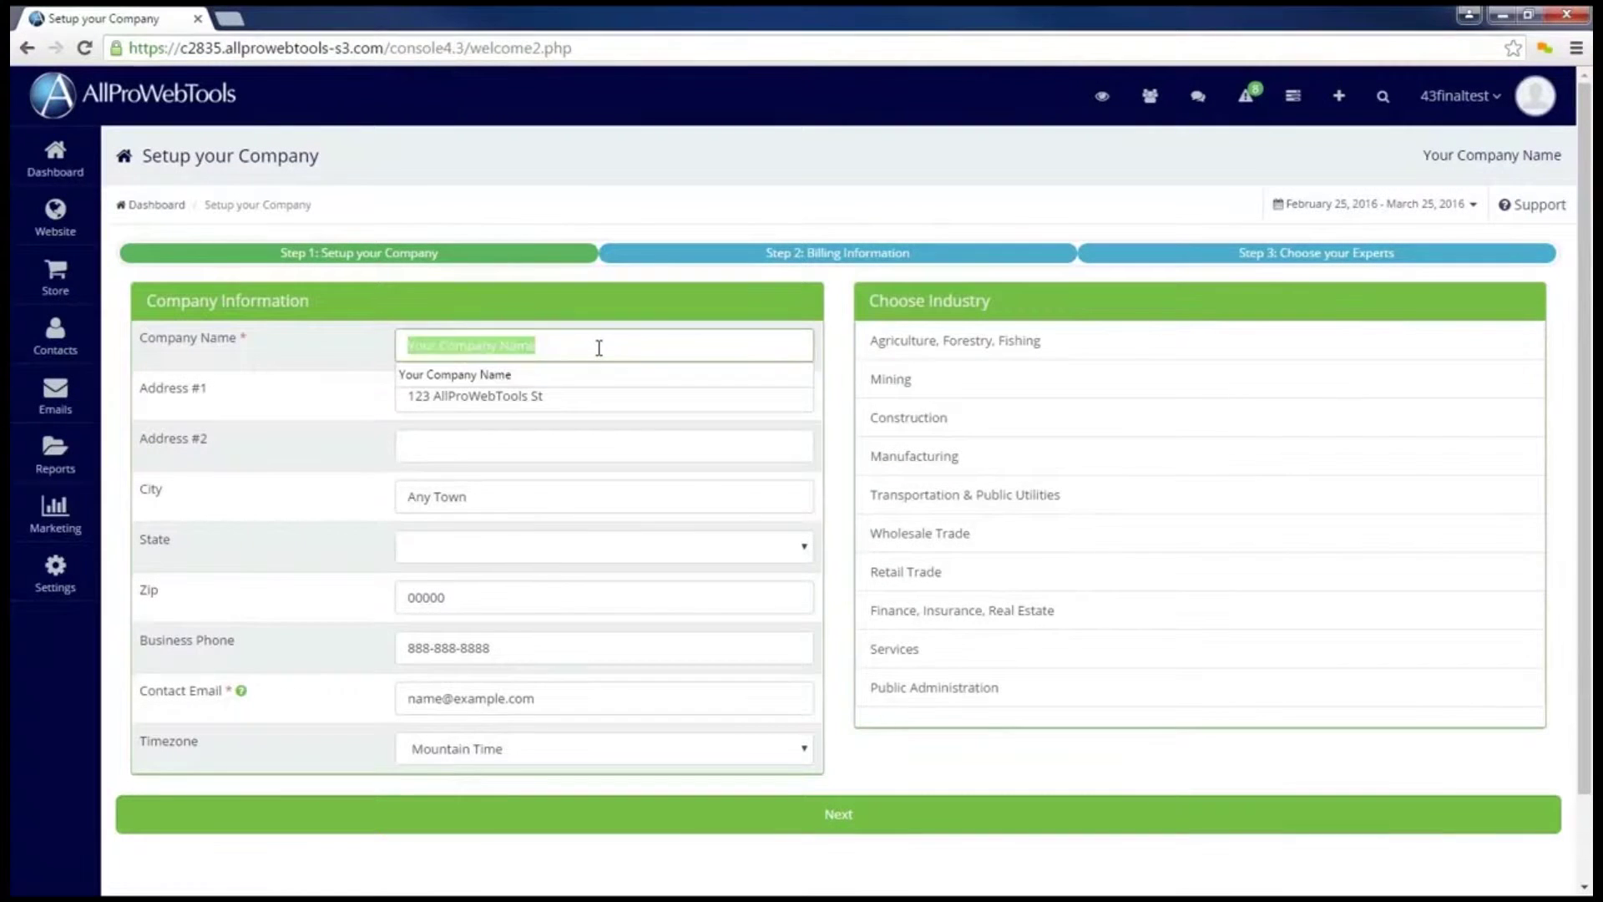
{"action": "type", "text": "John Inc"}
{"action": "key", "text": "Tab"}
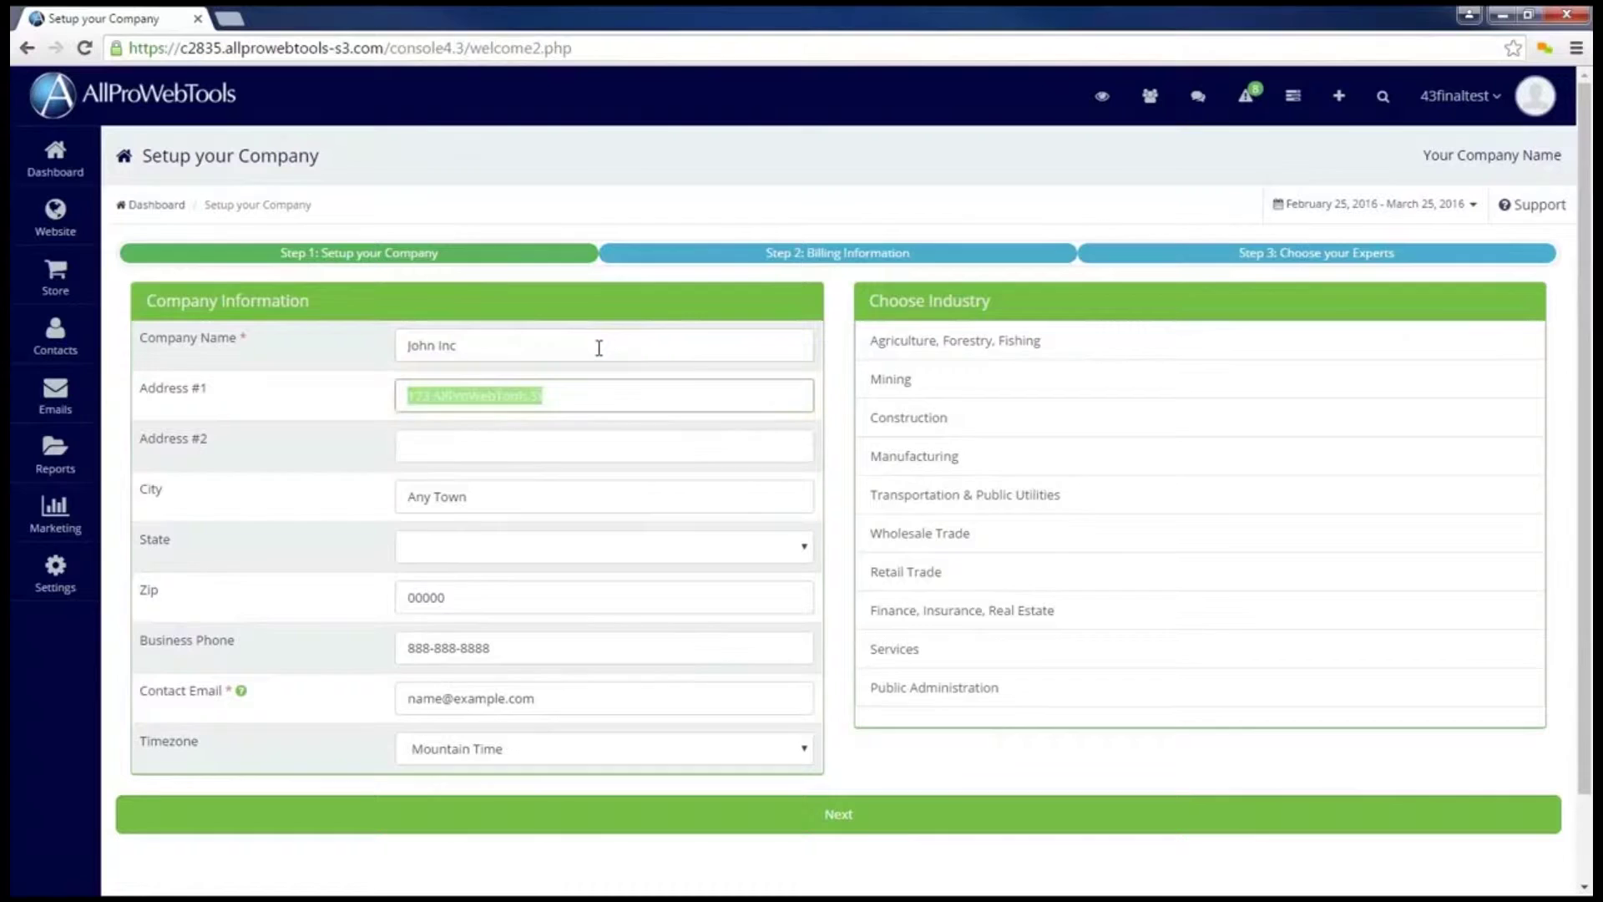
{"action": "type", "text": "123 Street Rd"}
Step: Fill in the city, state, zip code, business phone and contact email
{"action": "key", "text": "Tab"}
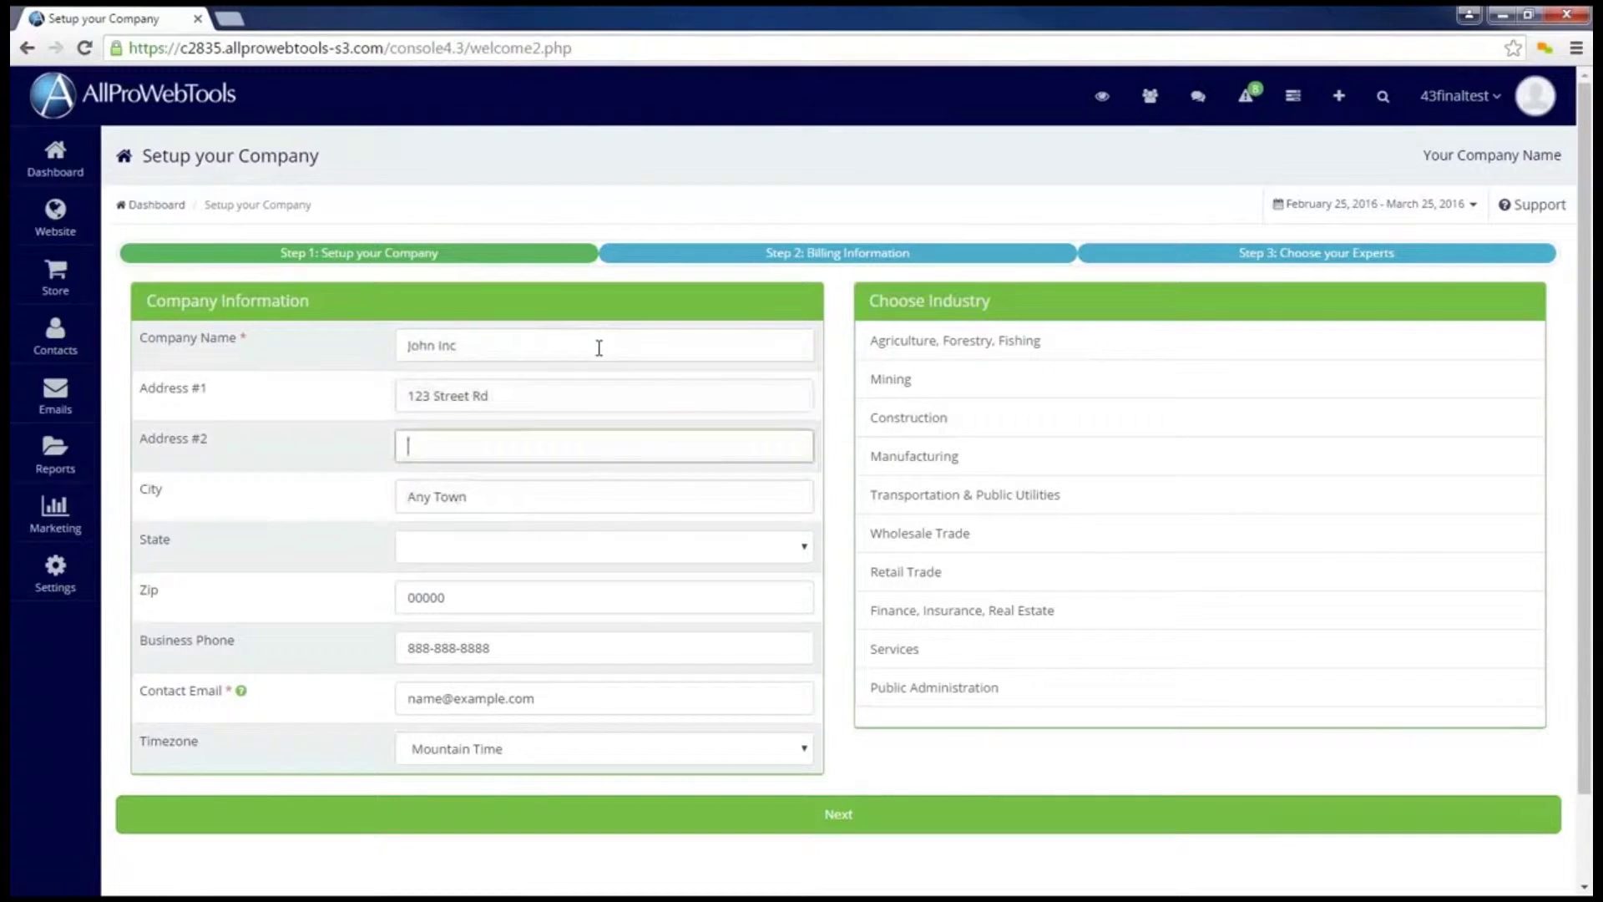
{"action": "key", "text": "Tab"}
{"action": "type", "text": "Fort"}
{"action": "key", "text": "Down"}
{"action": "key", "text": "Tab"}
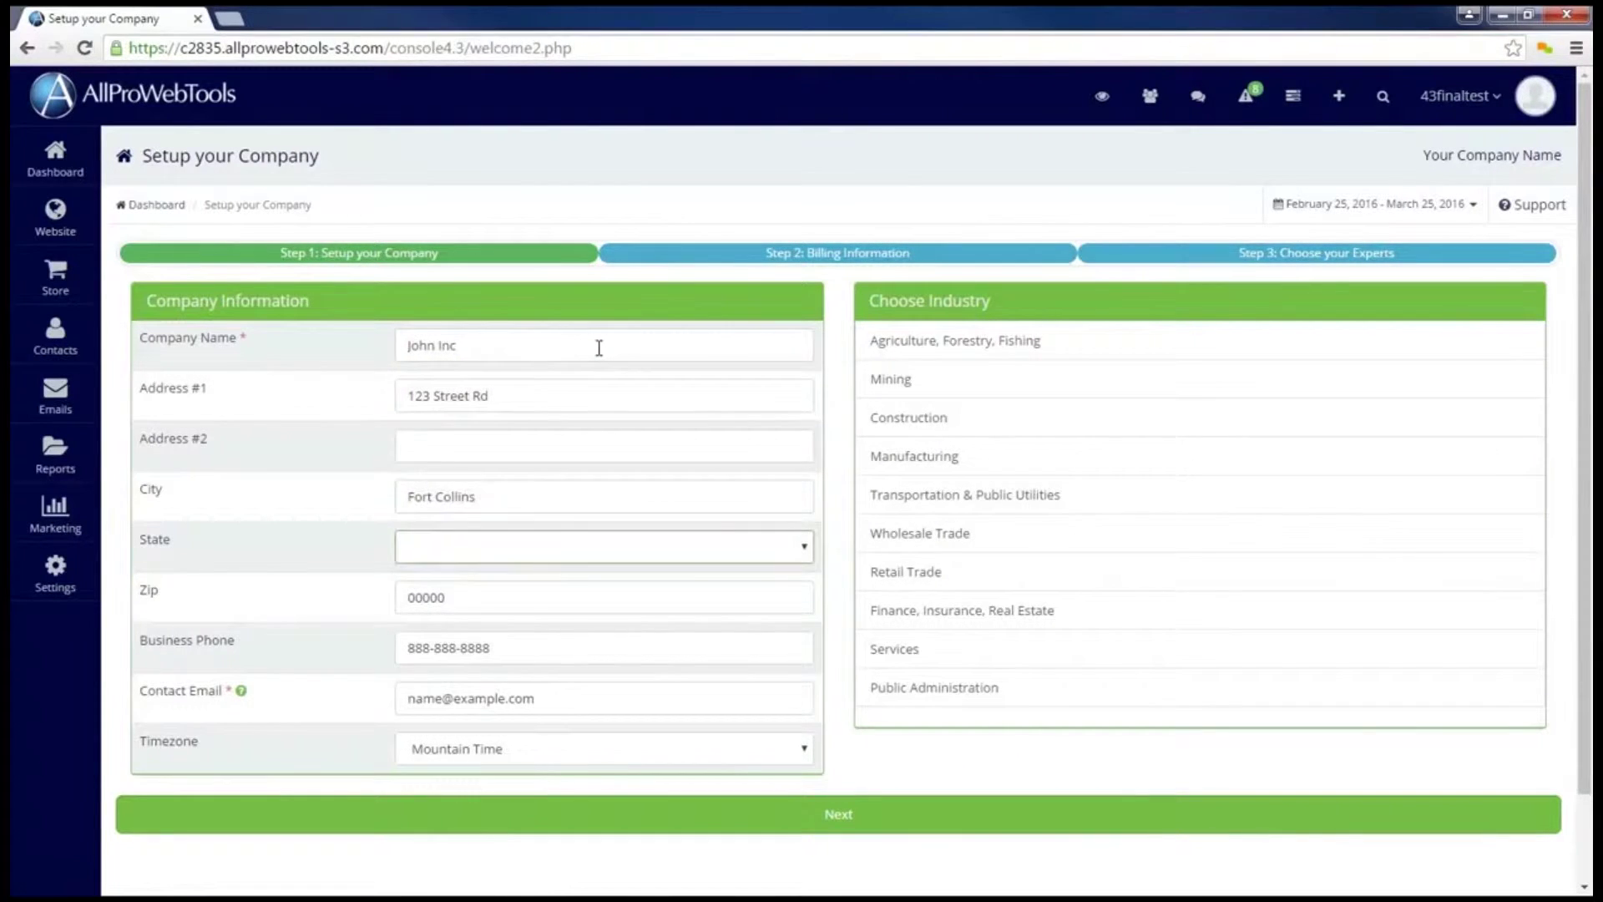
{"action": "type", "text": "co"}
{"action": "key", "text": "Tab"}
{"action": "type", "text": "80525"}
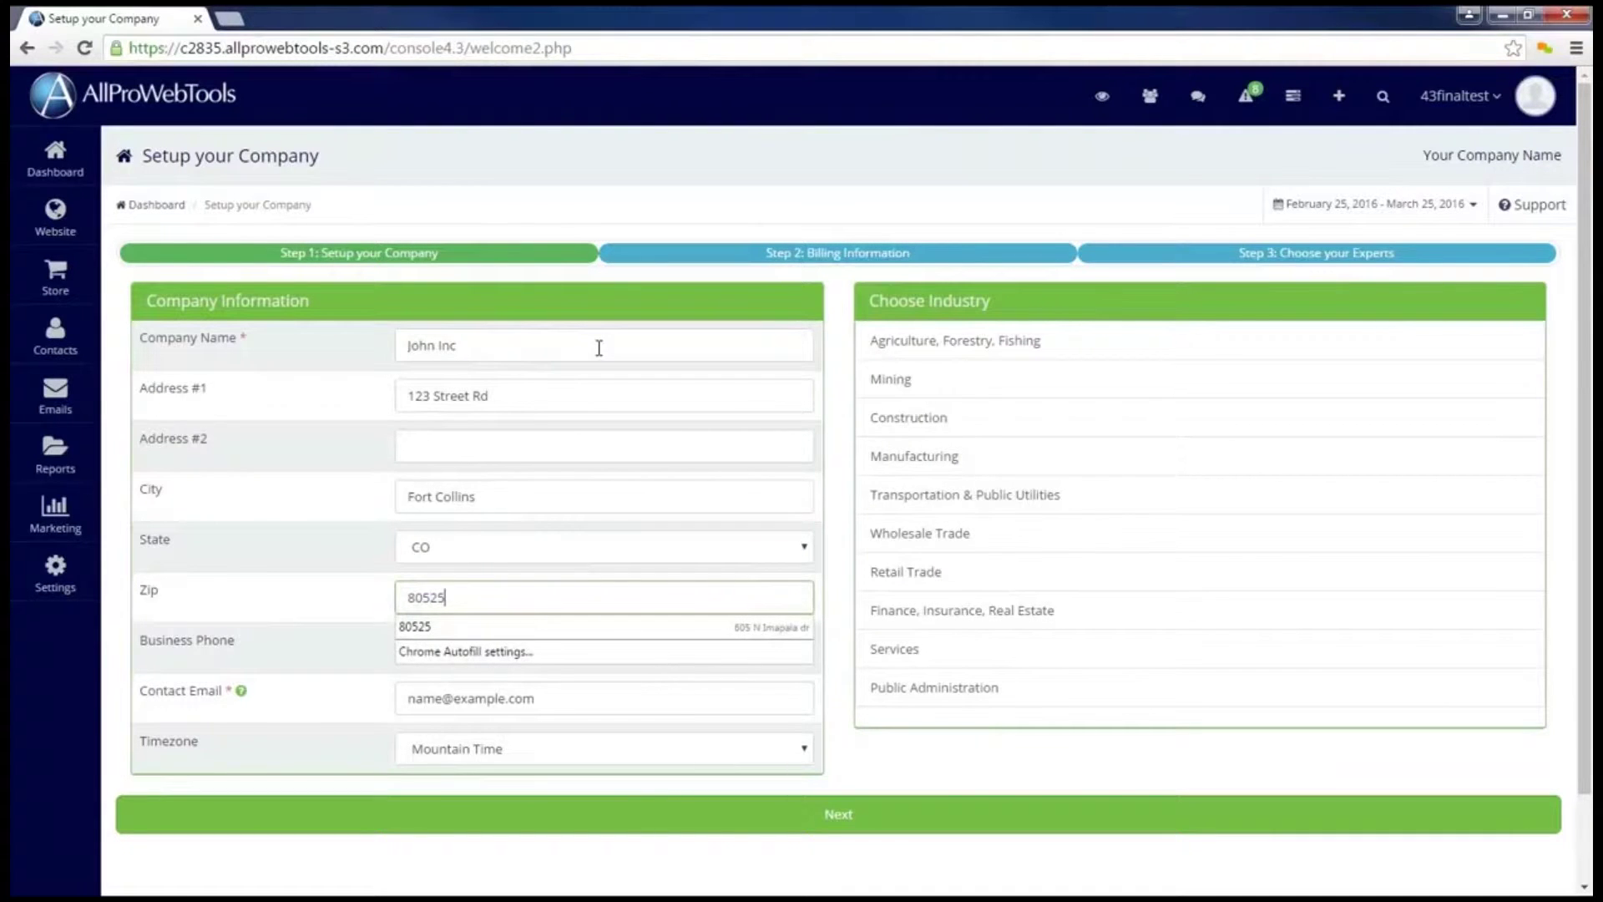
{"action": "key", "text": "Tab"}
{"action": "type", "text": "970-111-1111"}
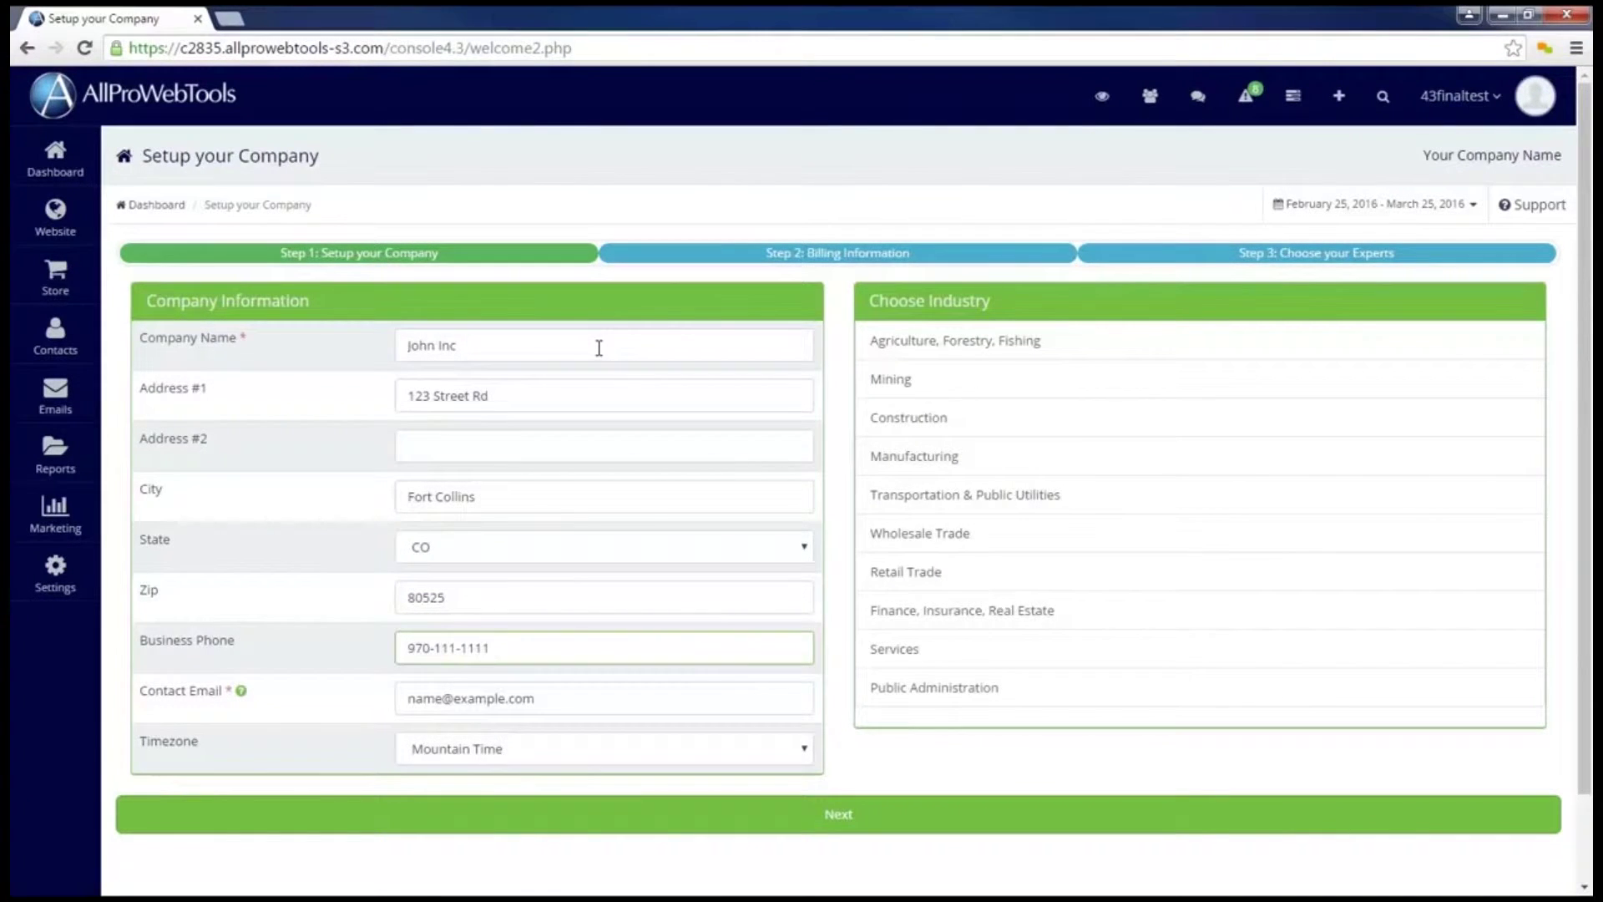
{"action": "key", "text": "Tab"}
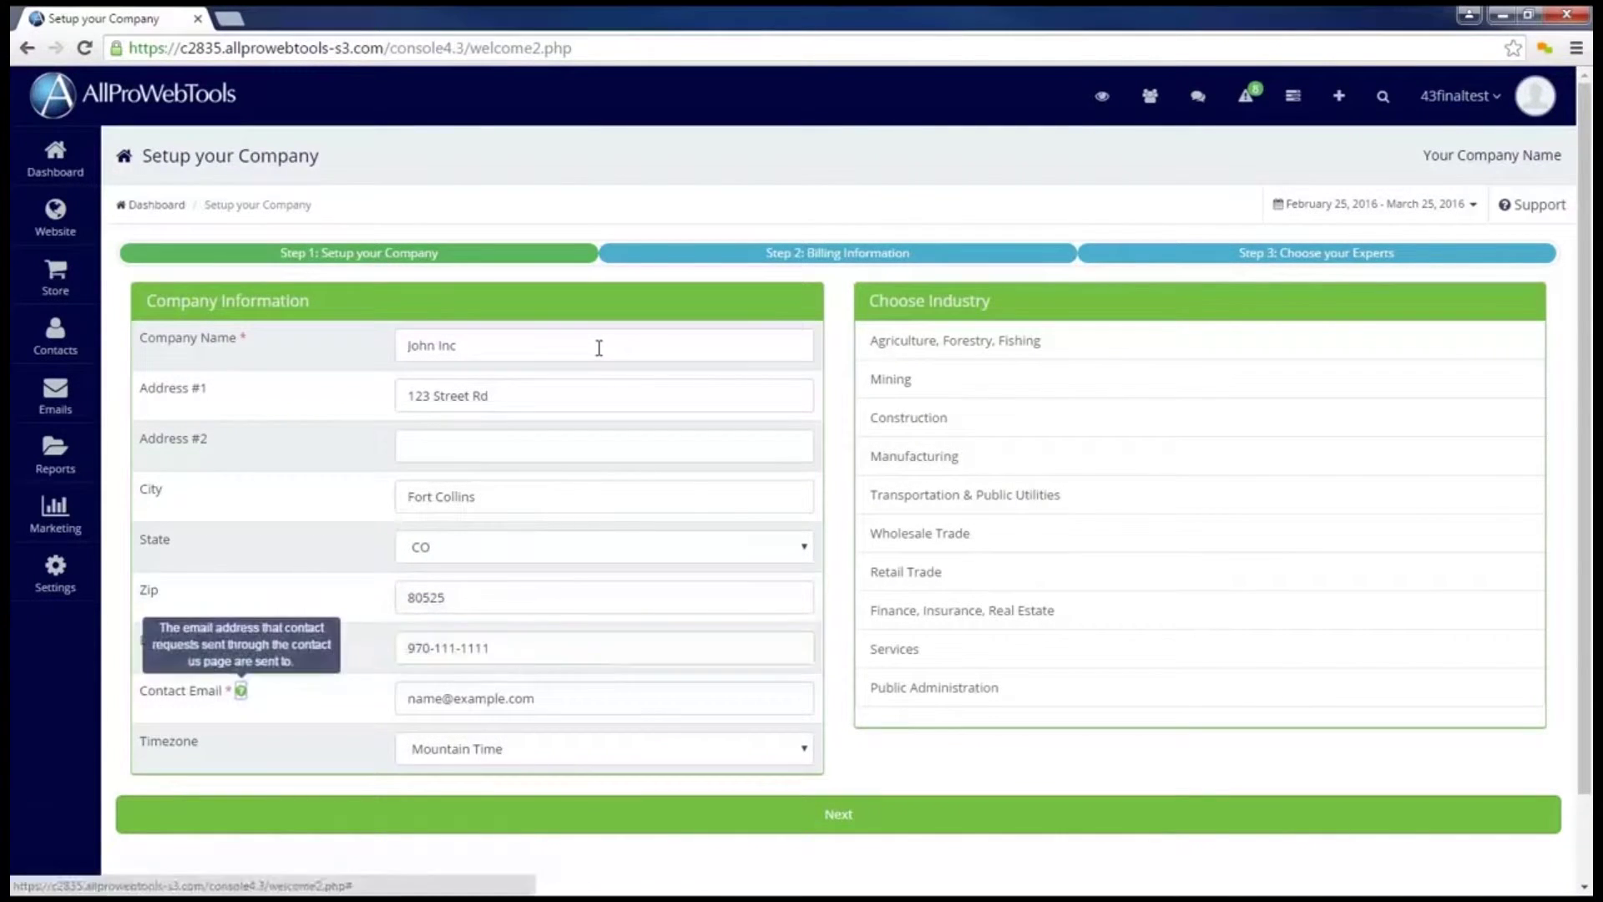
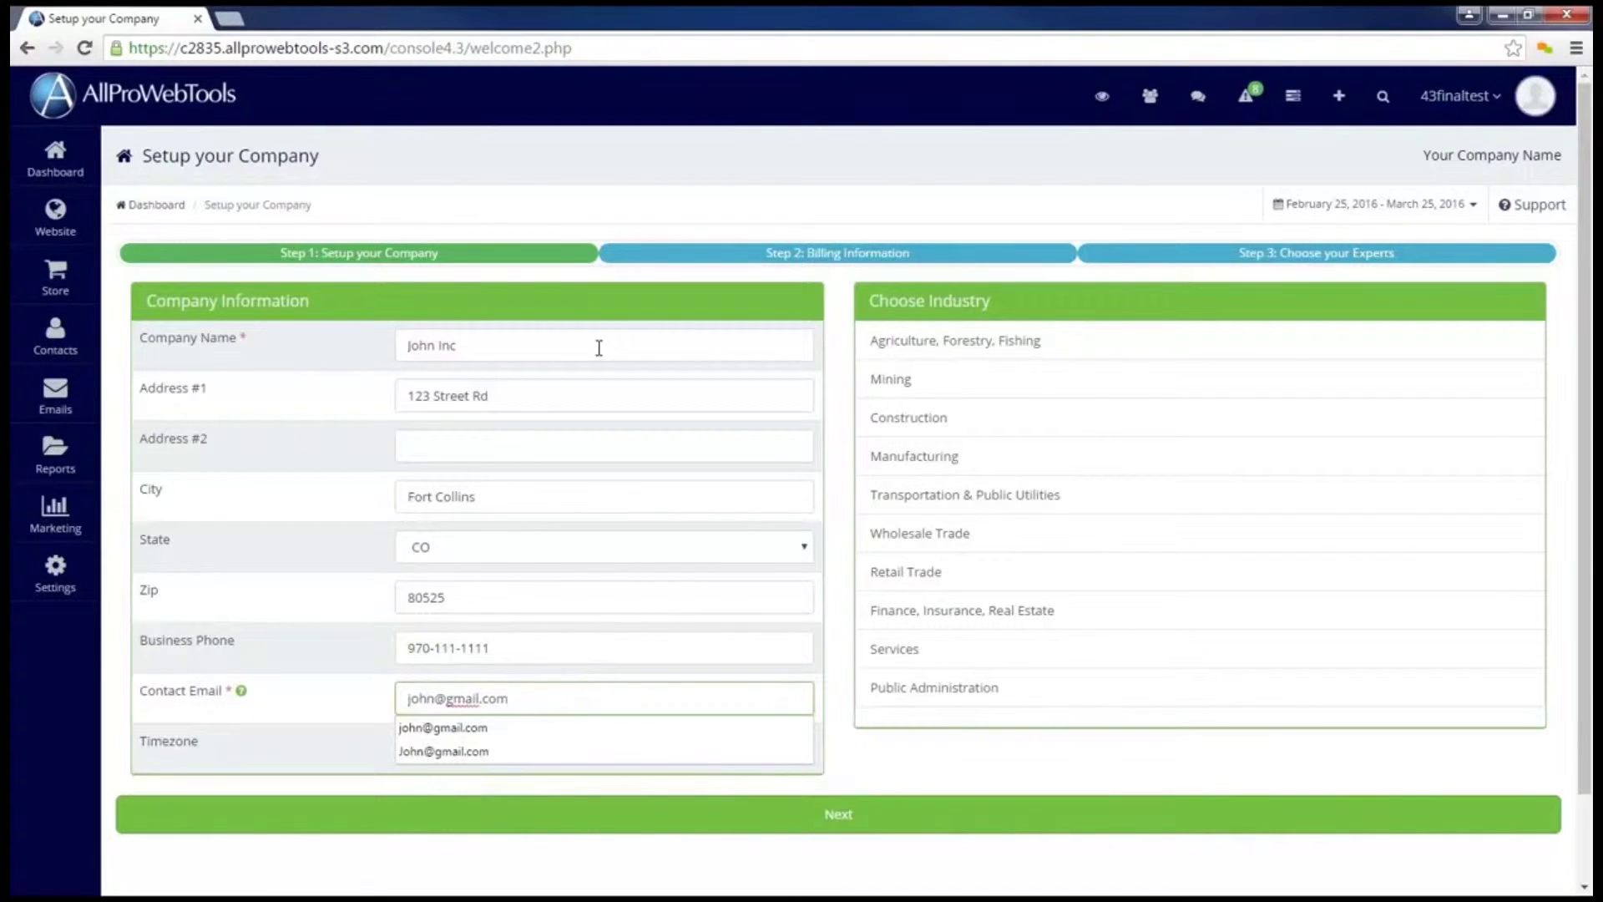
{"action": "left_click", "coordinate": [836, 549]}
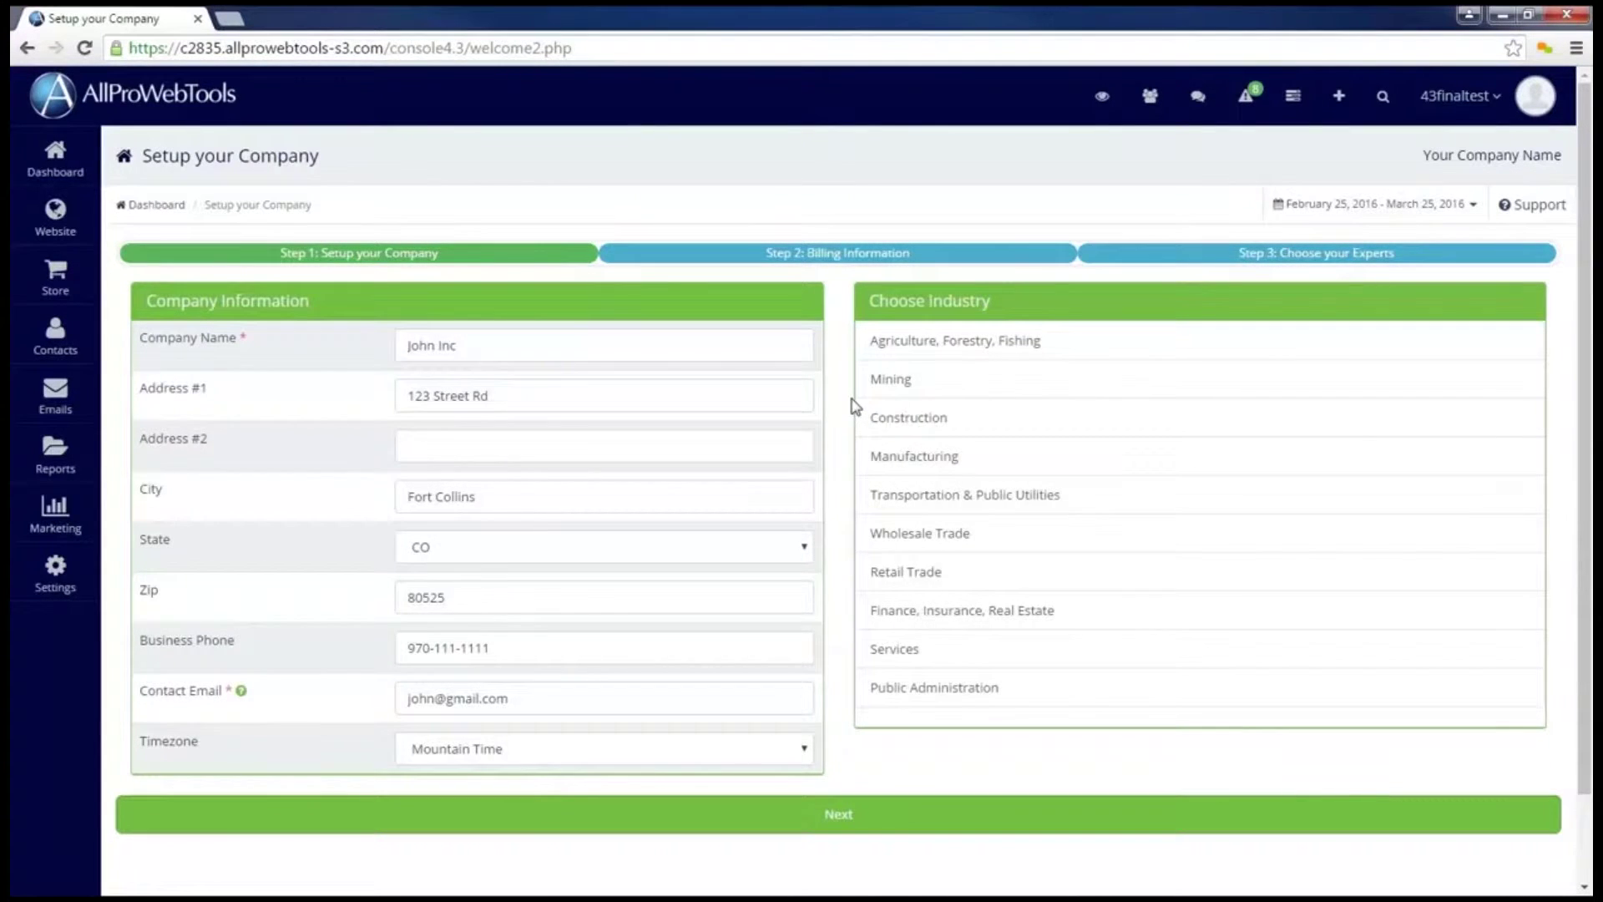
Step: Set the company industry to Manufacturing > Tobacco Products > Cigars
{"action": "left_click", "coordinate": [1039, 459]}
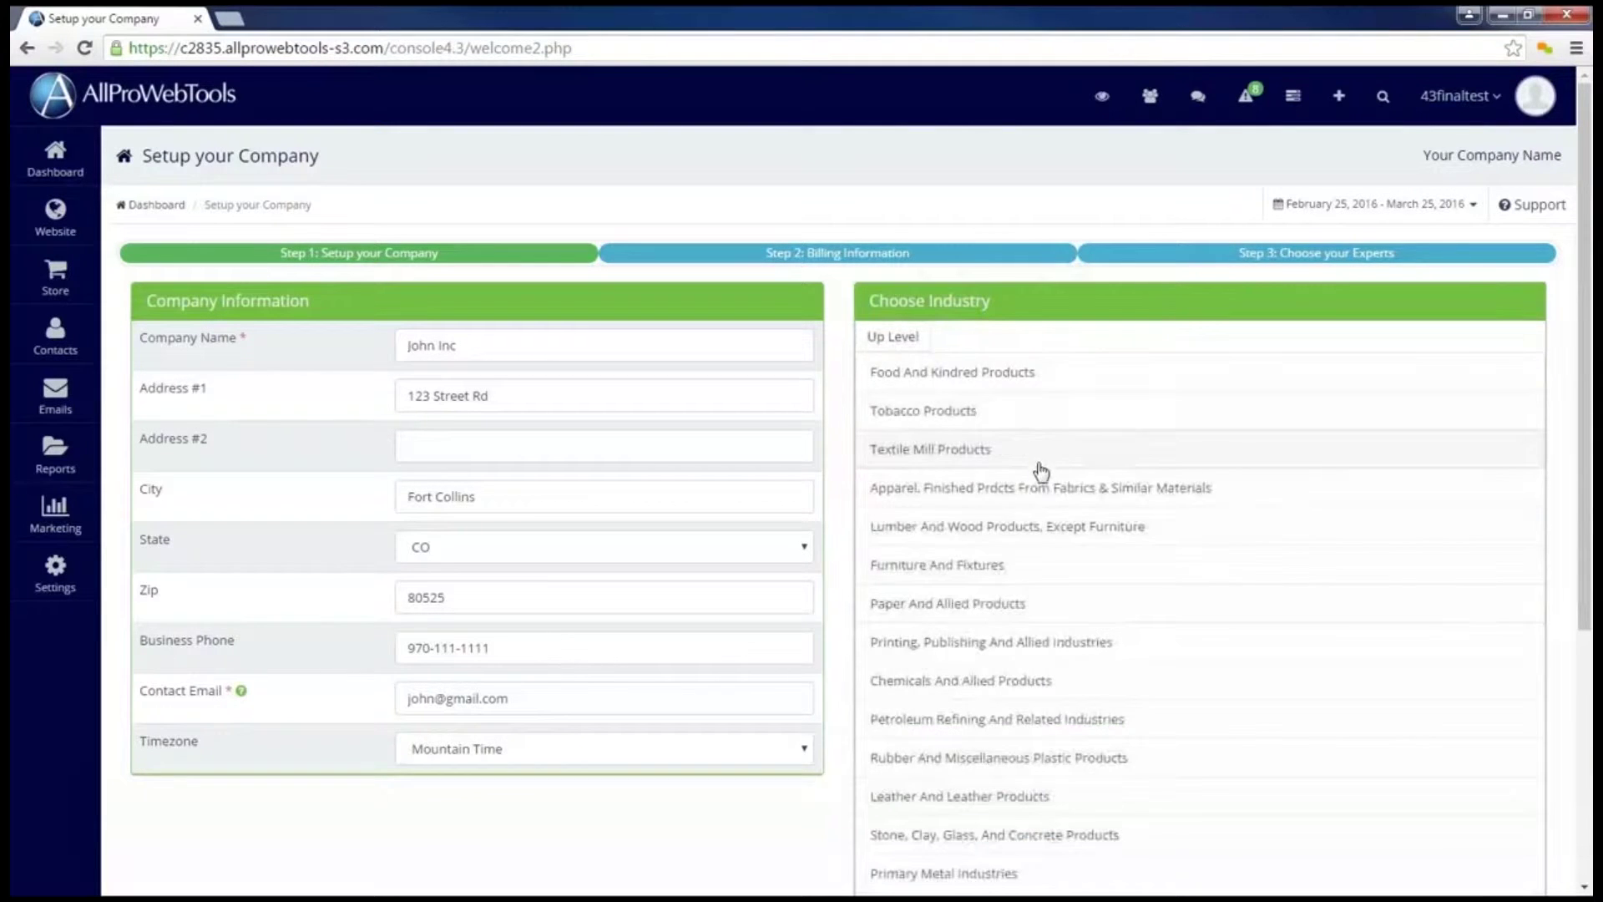
{"action": "left_click", "coordinate": [975, 413]}
{"action": "left_click", "coordinate": [956, 451]}
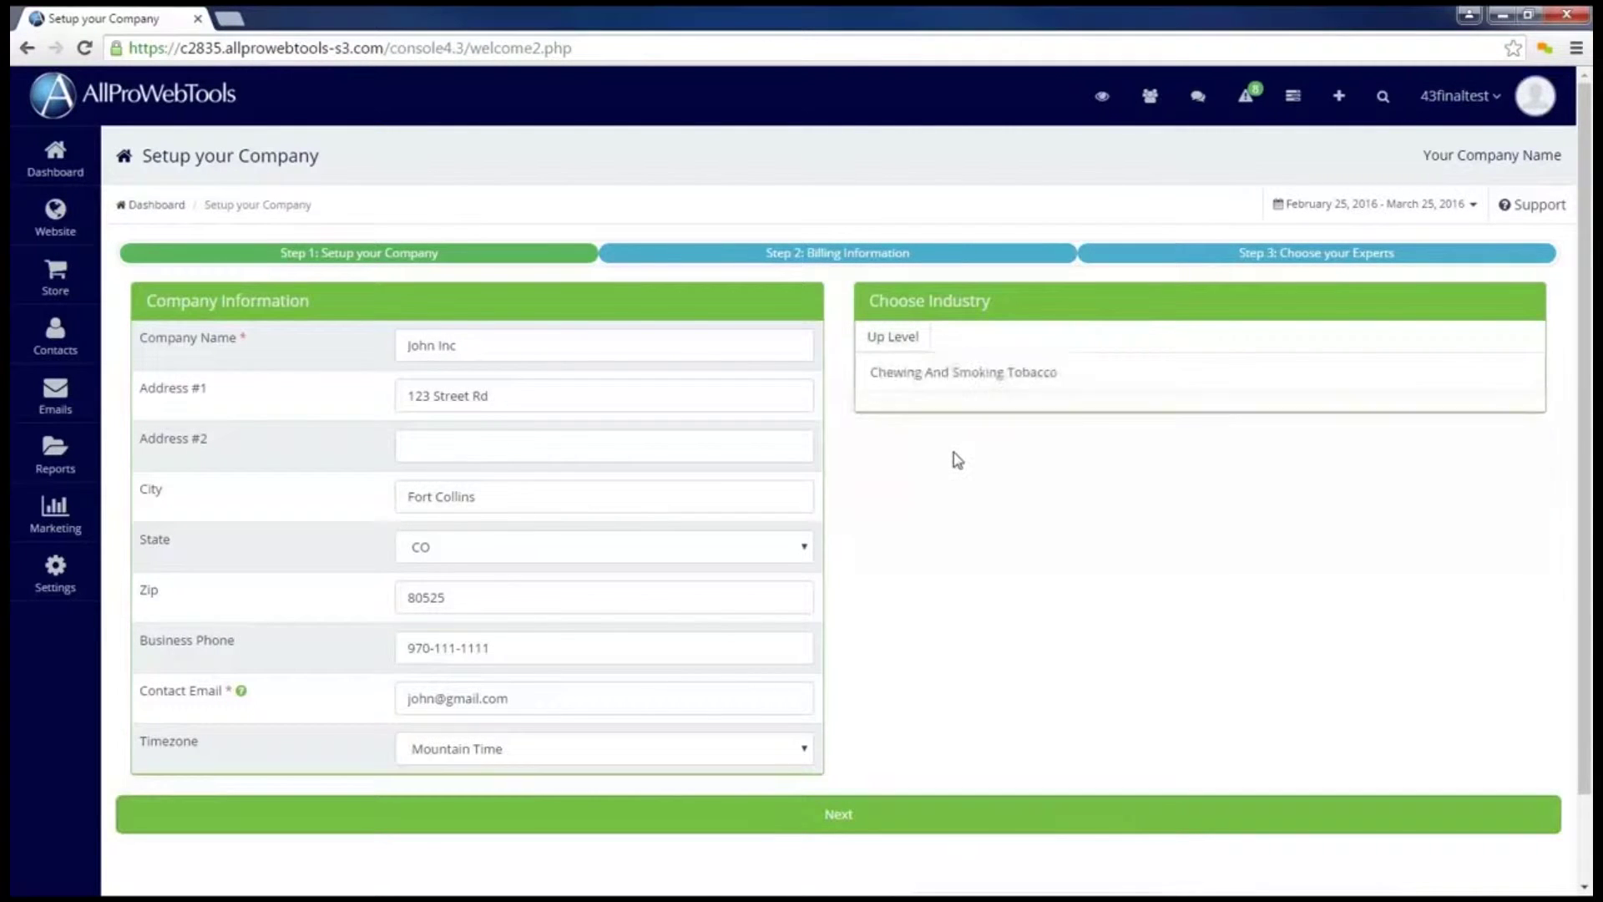
{"action": "left_click", "coordinate": [903, 333]}
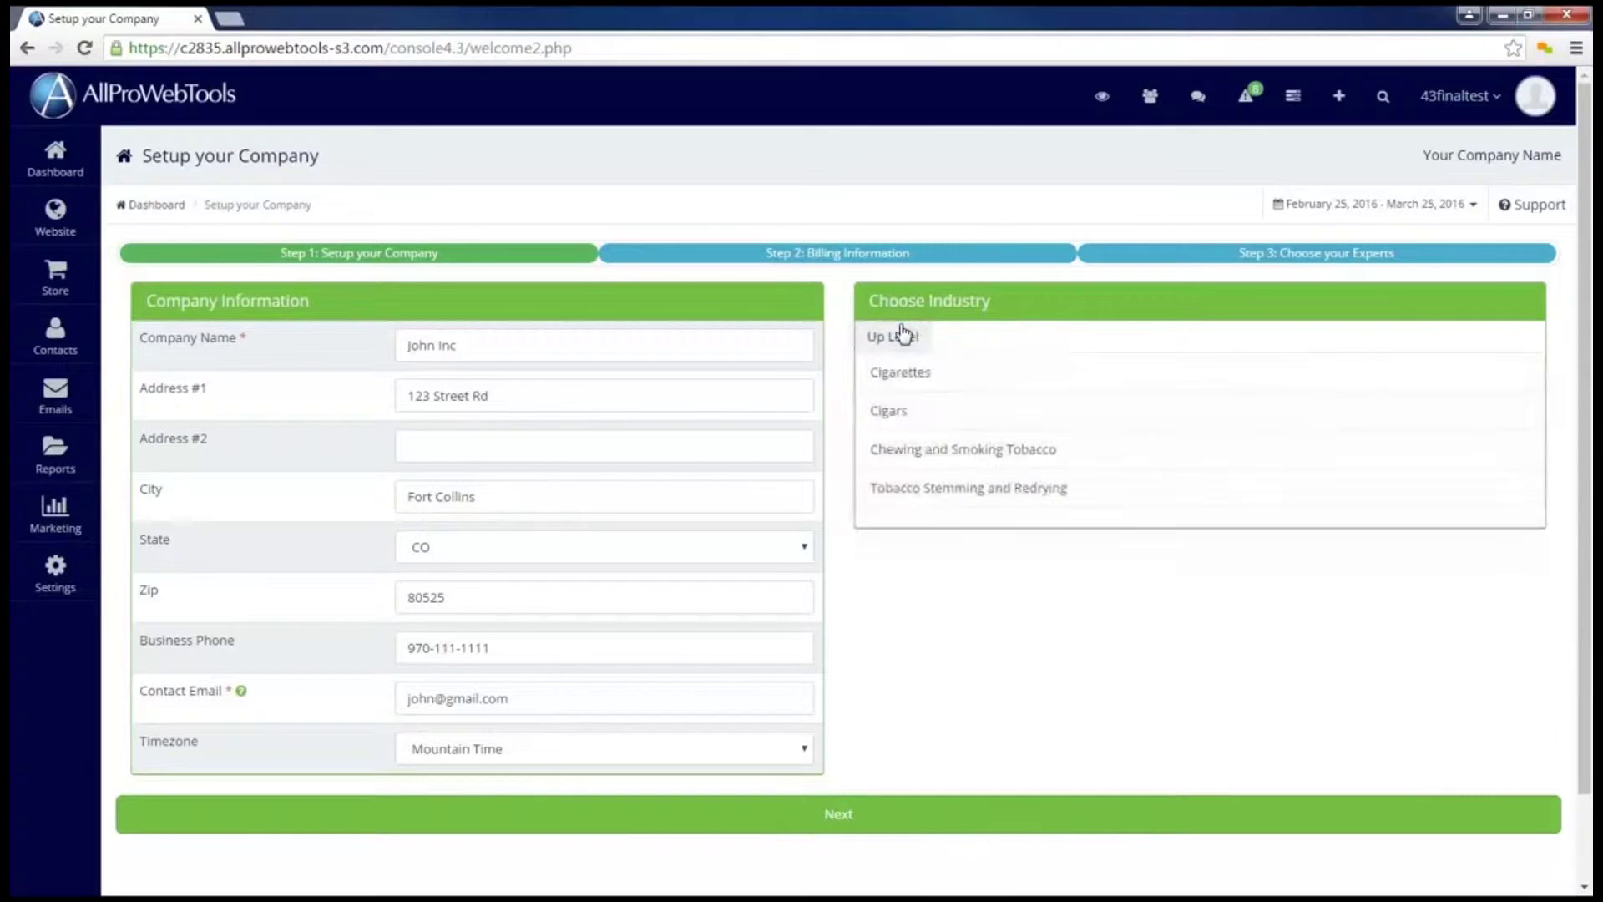
{"action": "left_click", "coordinate": [922, 413]}
{"action": "left_click", "coordinate": [922, 378]}
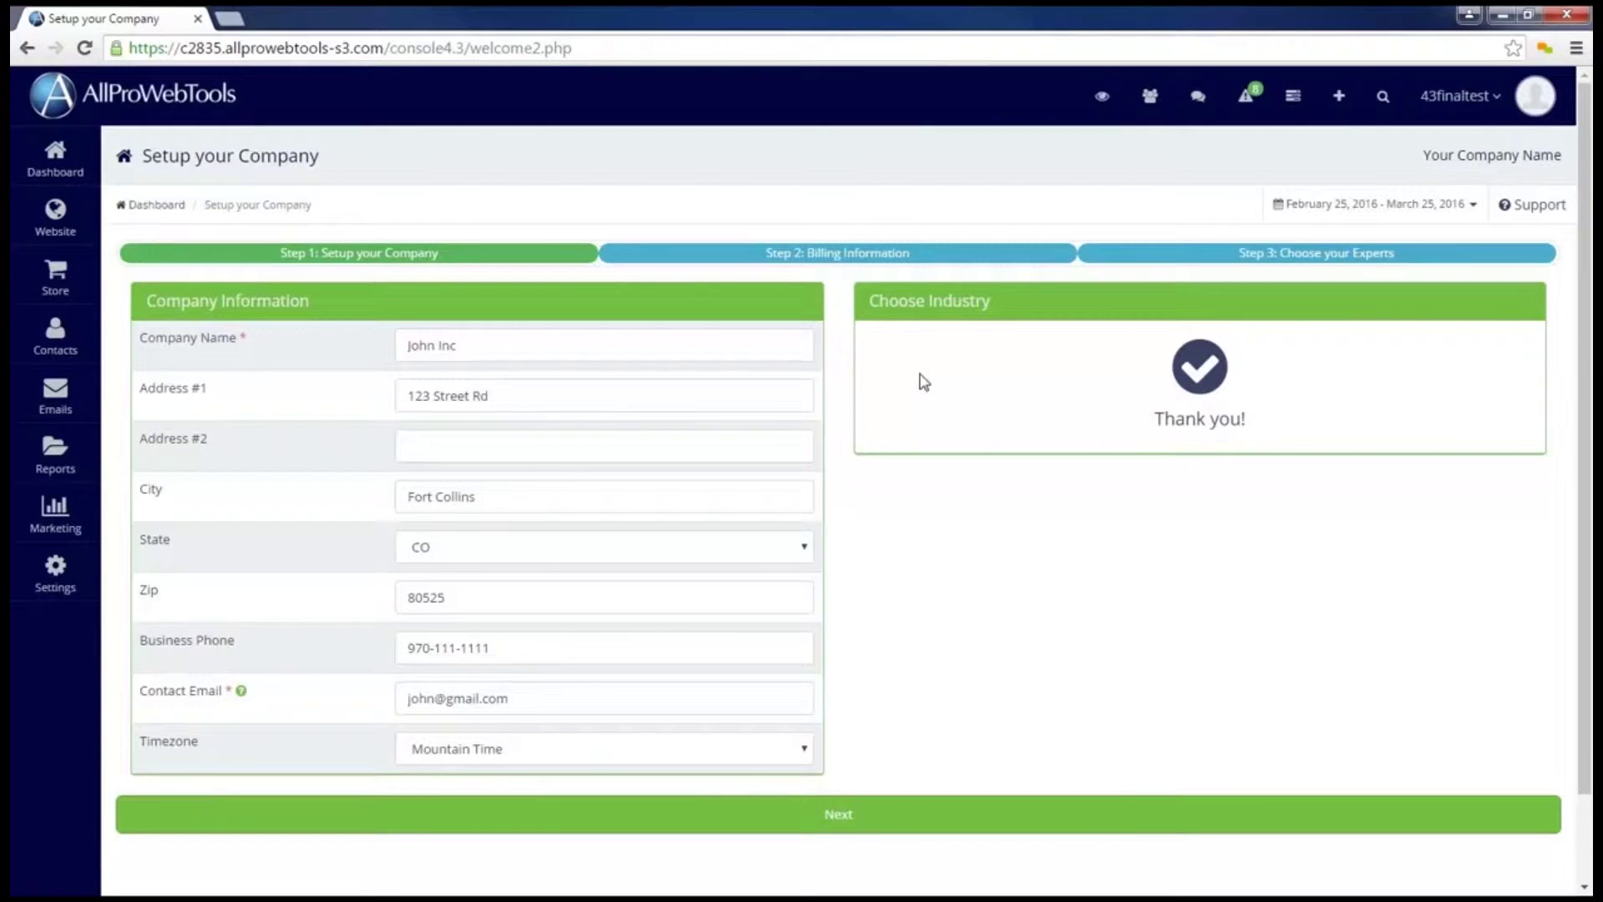
Step: Save company info, continue to billing, and enter the card number and CVC
{"action": "left_click", "coordinate": [827, 826]}
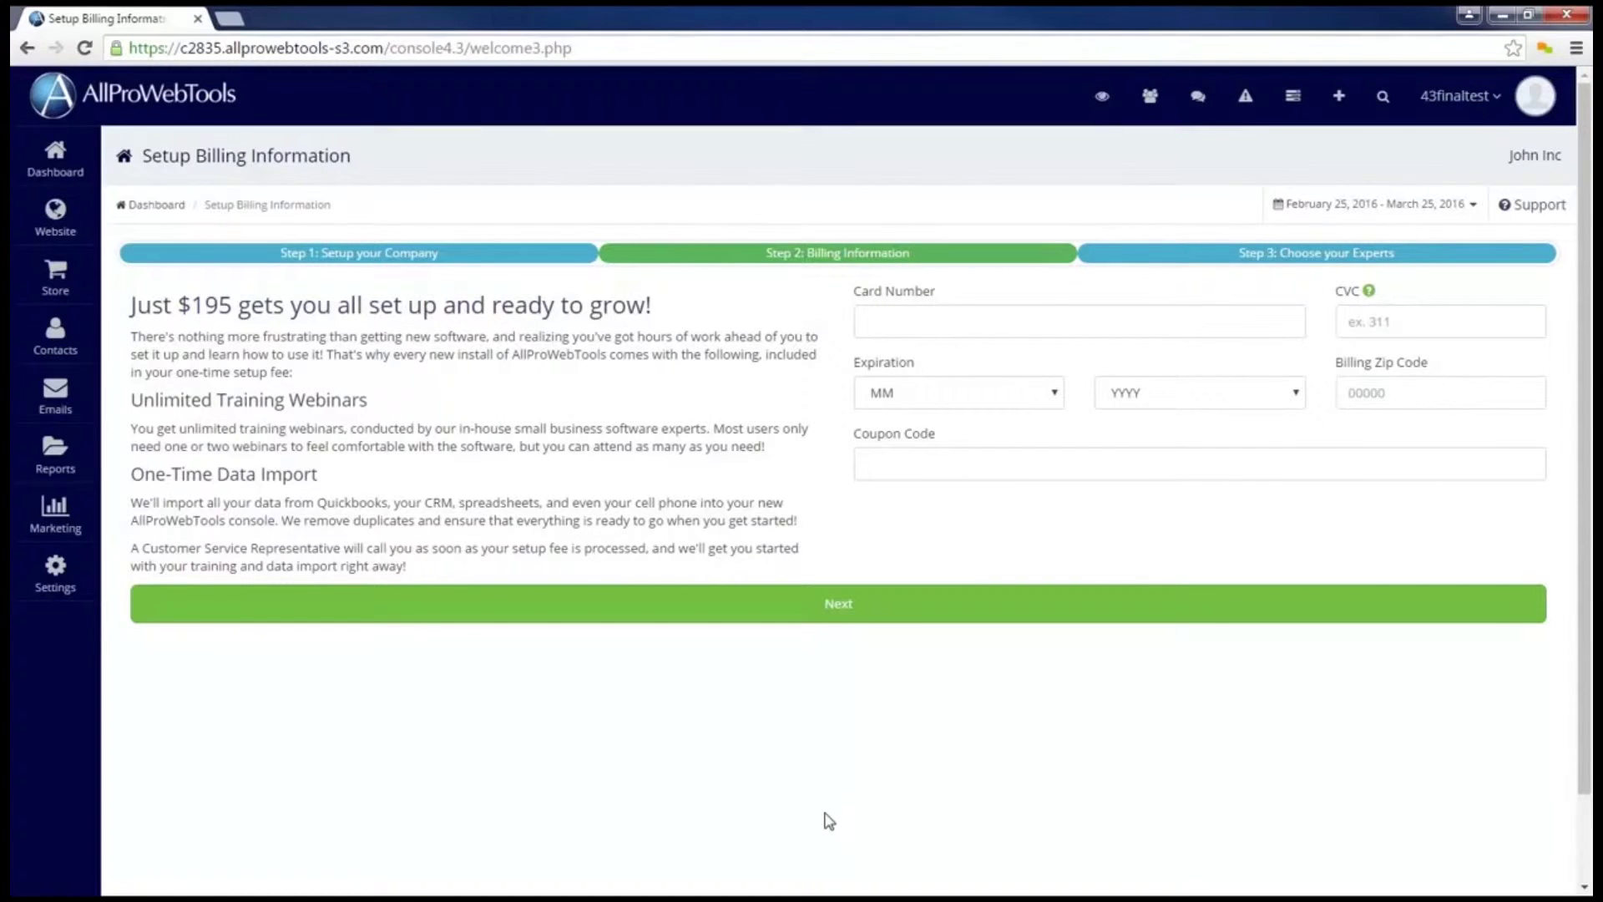
{"action": "left_click", "coordinate": [969, 325]}
{"action": "type", "text": "4242"}
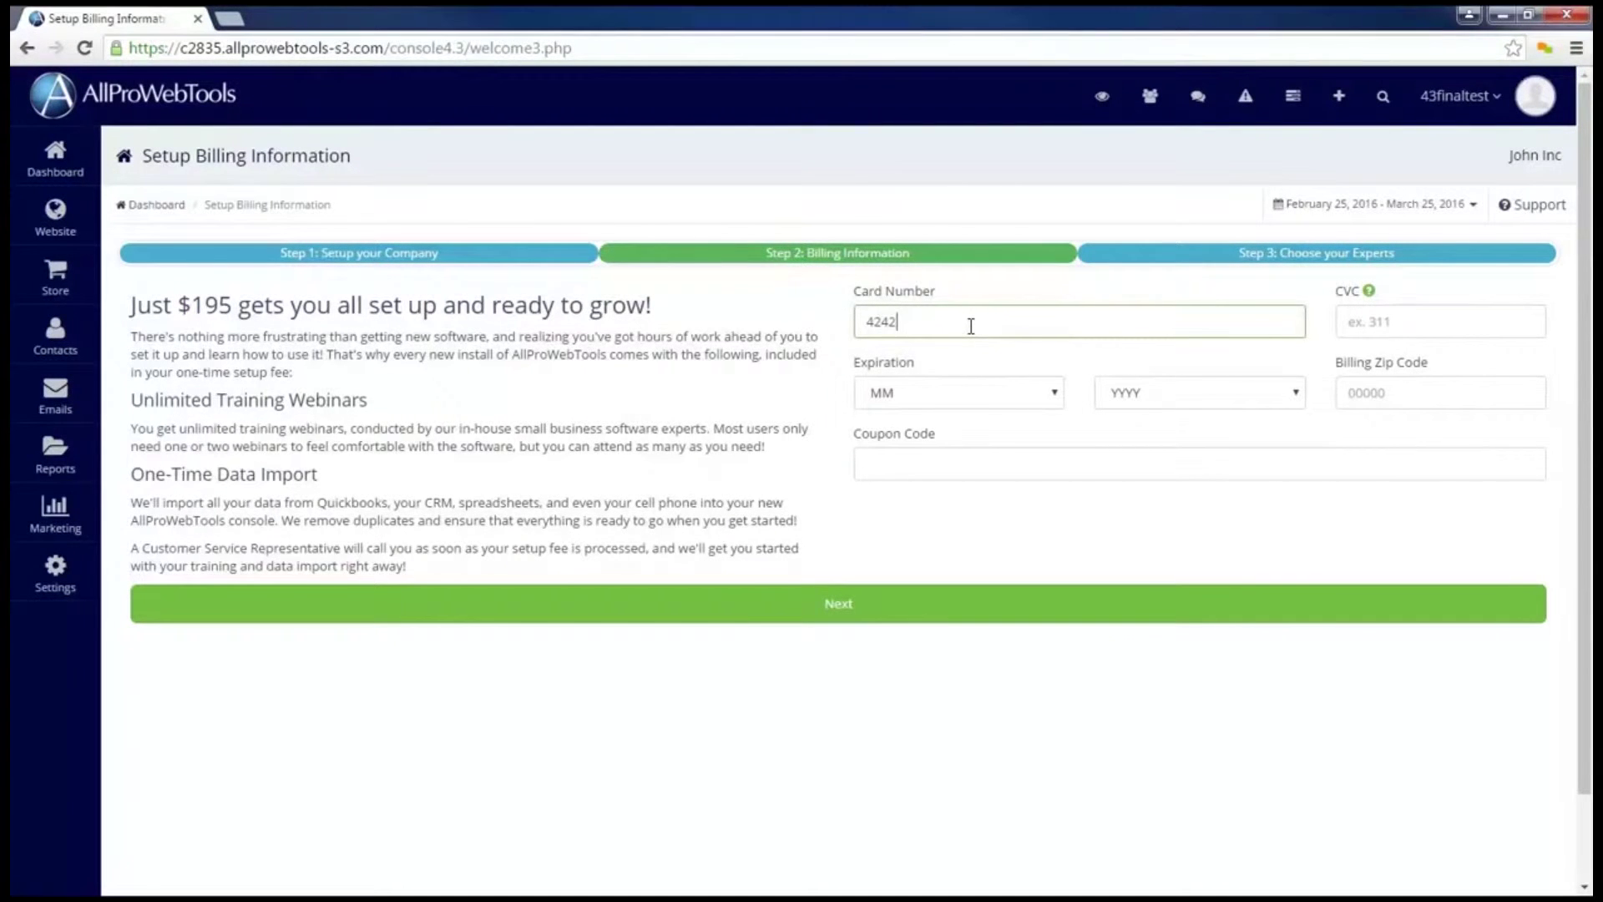
{"action": "type", "text": "424242424242"}
{"action": "left_click", "coordinate": [1412, 322]}
{"action": "type", "text": "311"}
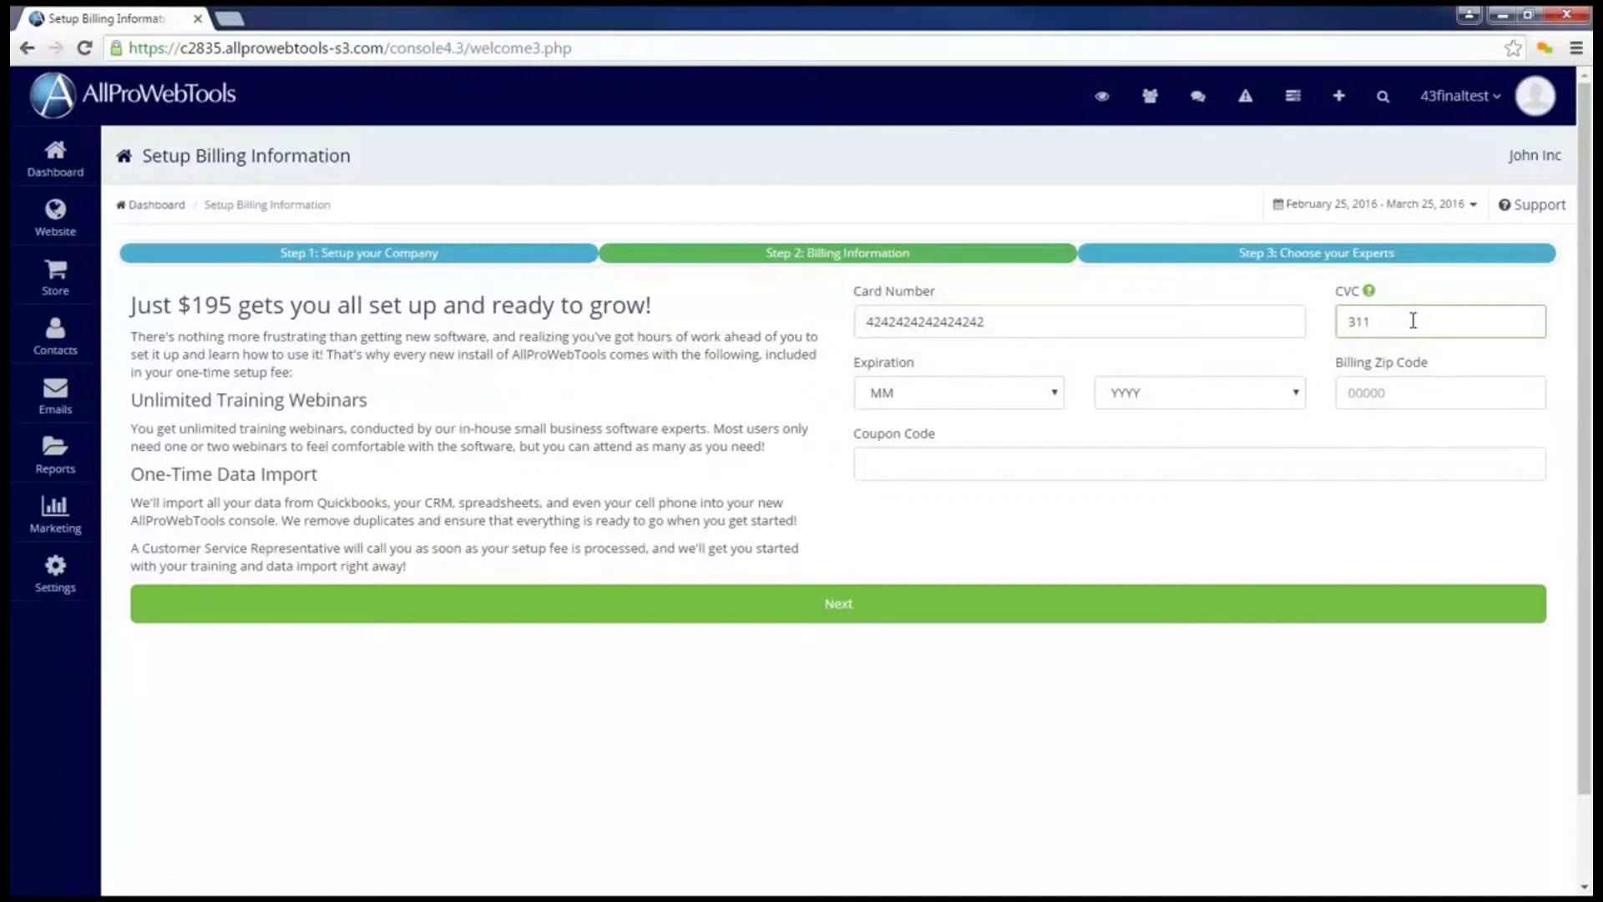
Step: Set the card expiry to 4/2017, enter the billing zip code, and submit billing
{"action": "left_click", "coordinate": [990, 404]}
{"action": "left_click", "coordinate": [925, 499]}
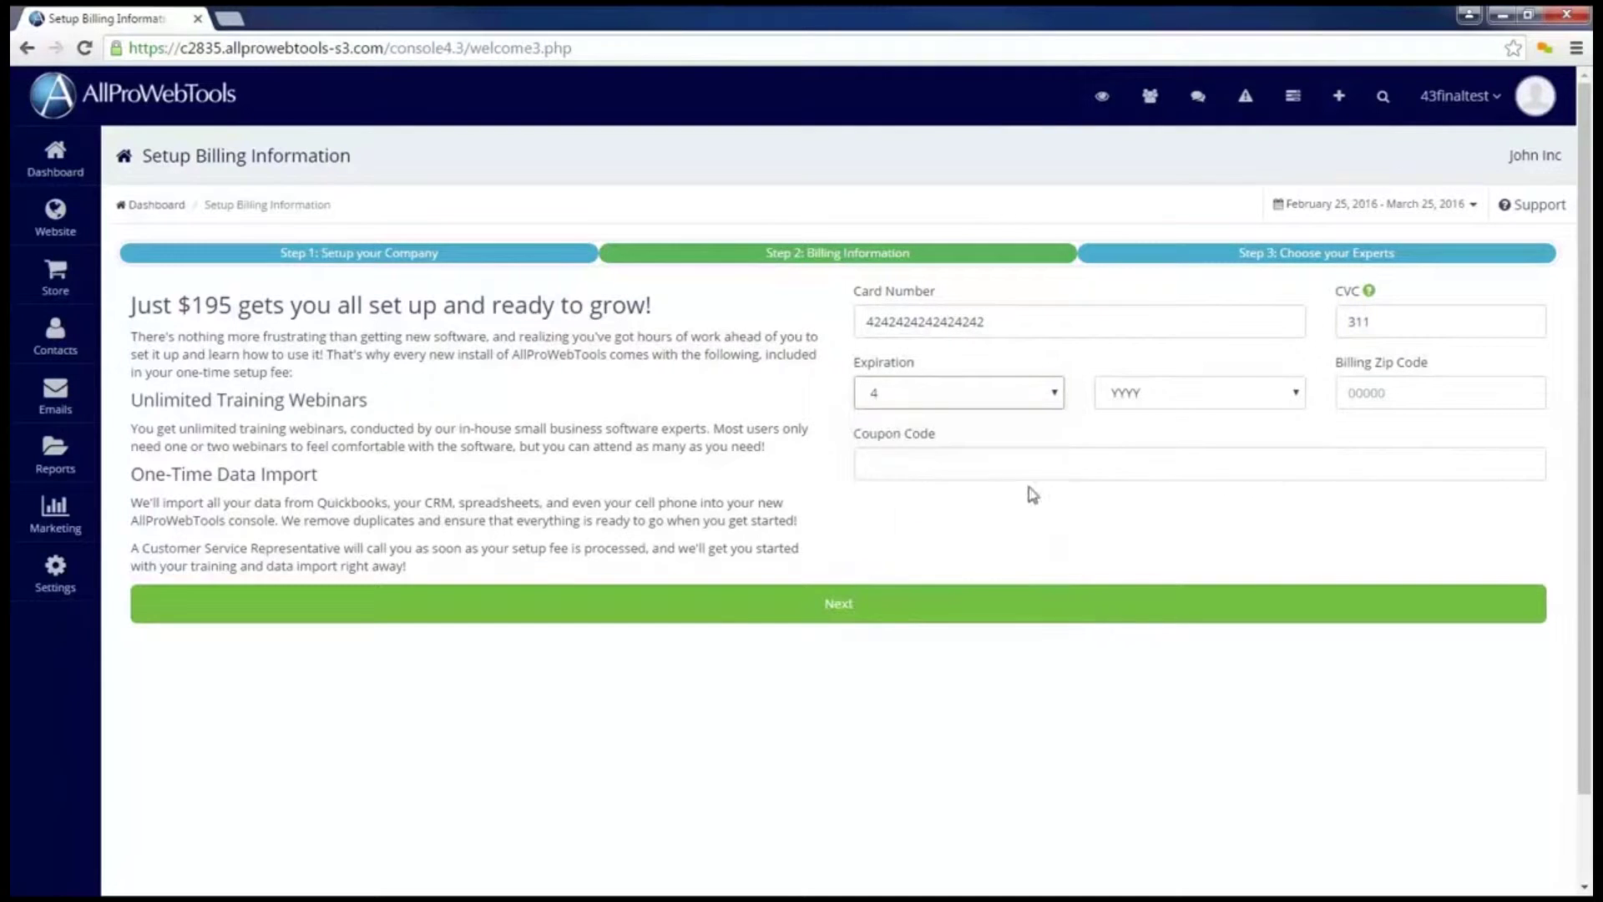
{"action": "left_click", "coordinate": [1129, 409]}
{"action": "left_click", "coordinate": [1223, 453]}
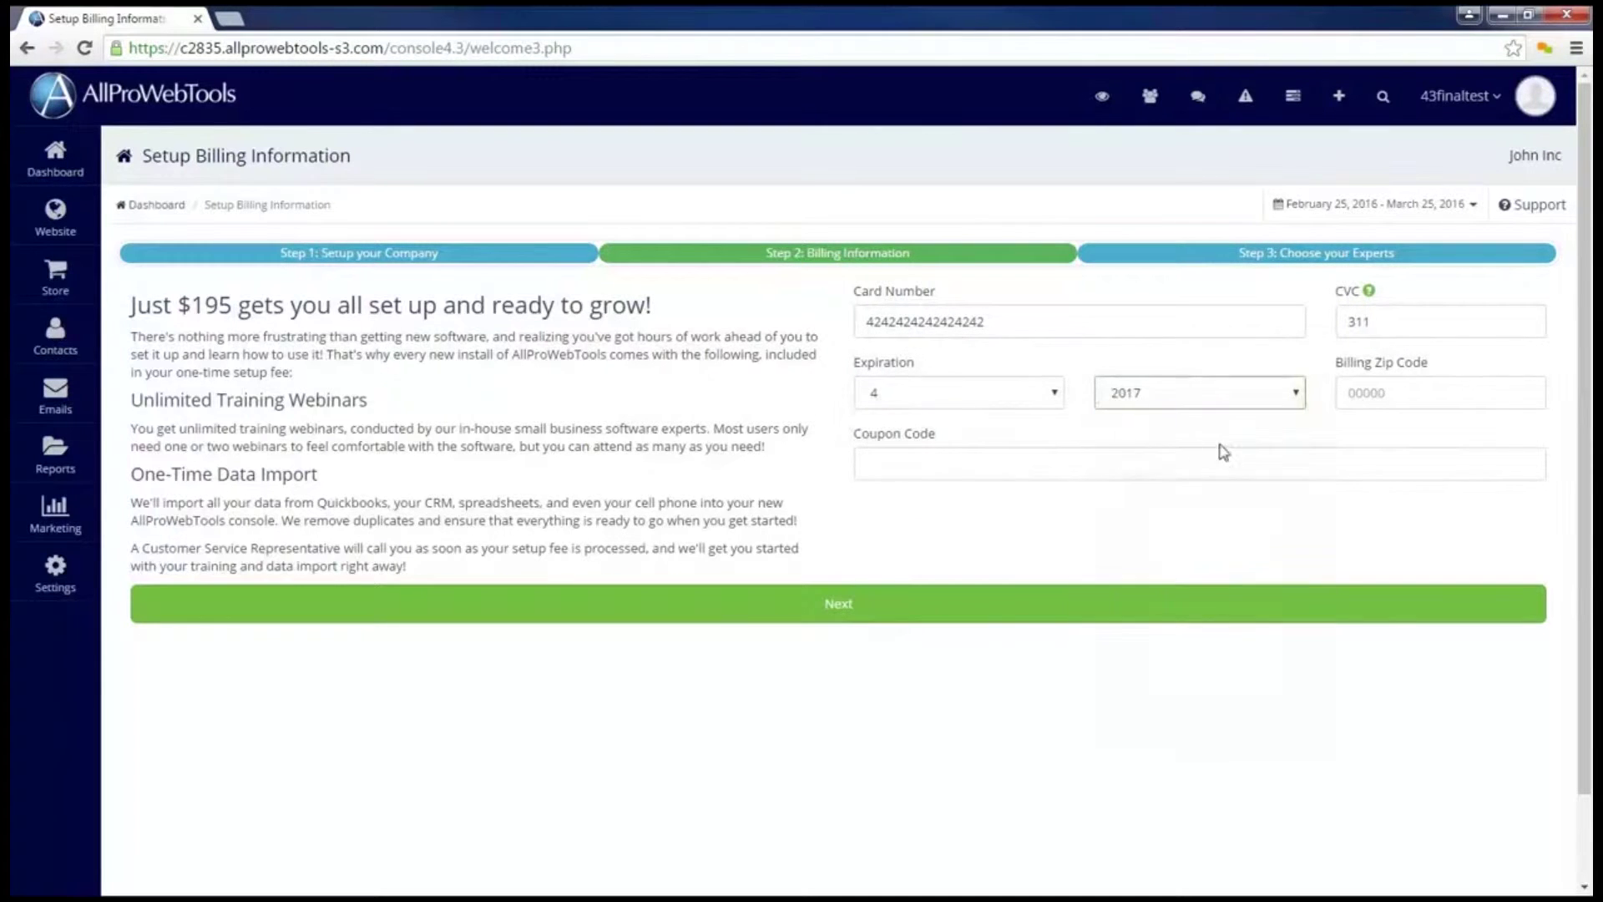
{"action": "left_click", "coordinate": [1394, 392]}
{"action": "type", "text": "80525"}
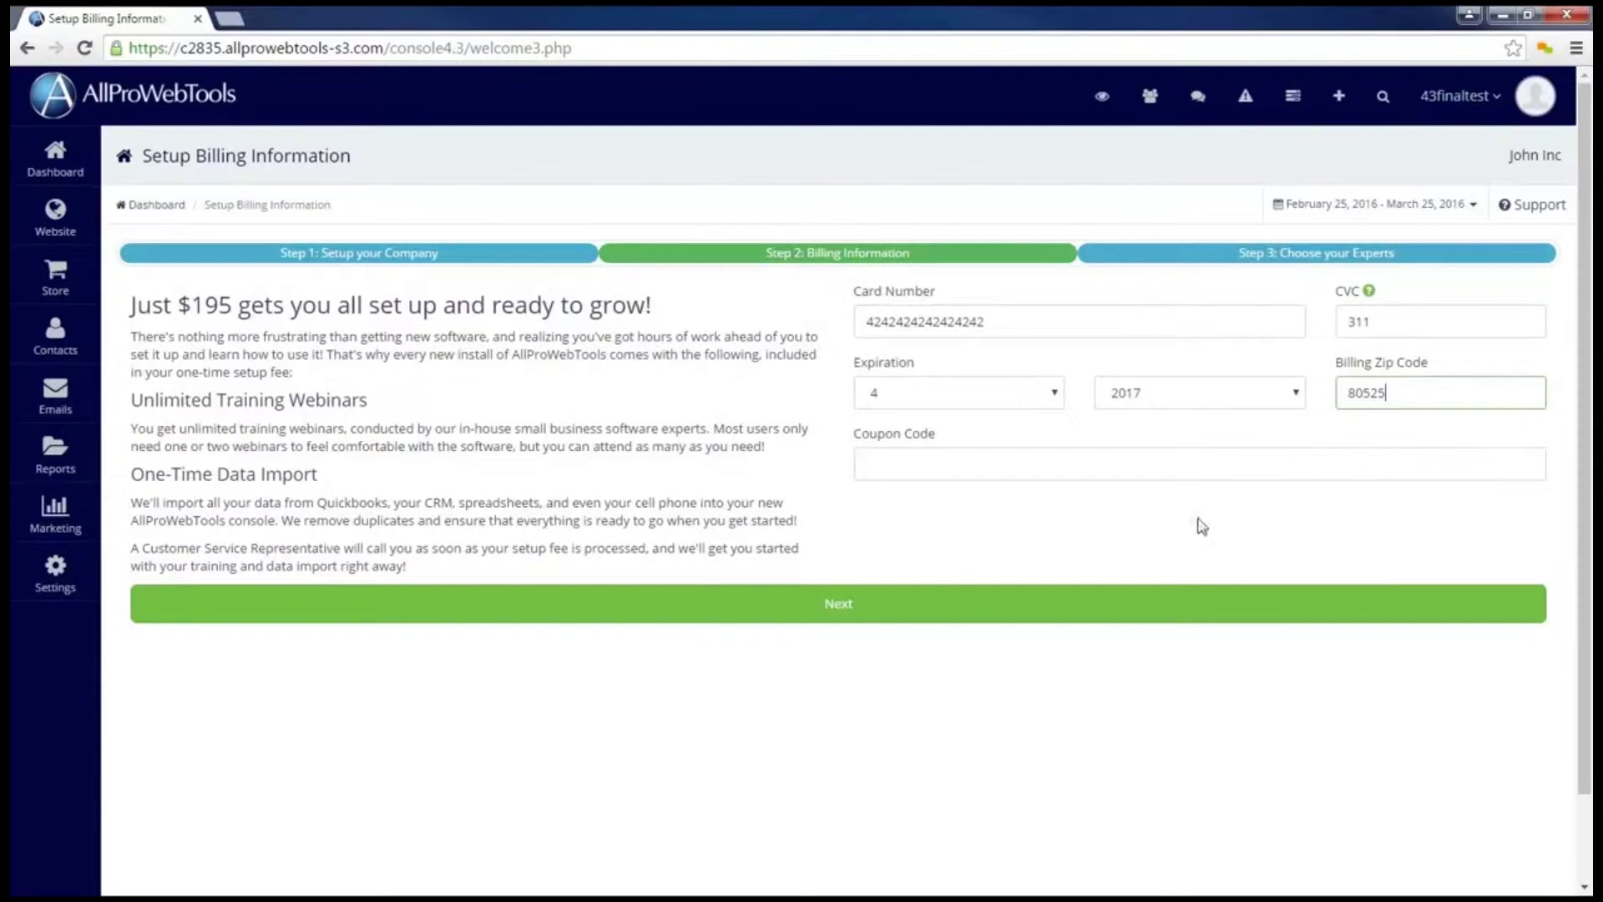
{"action": "left_click", "coordinate": [883, 465]}
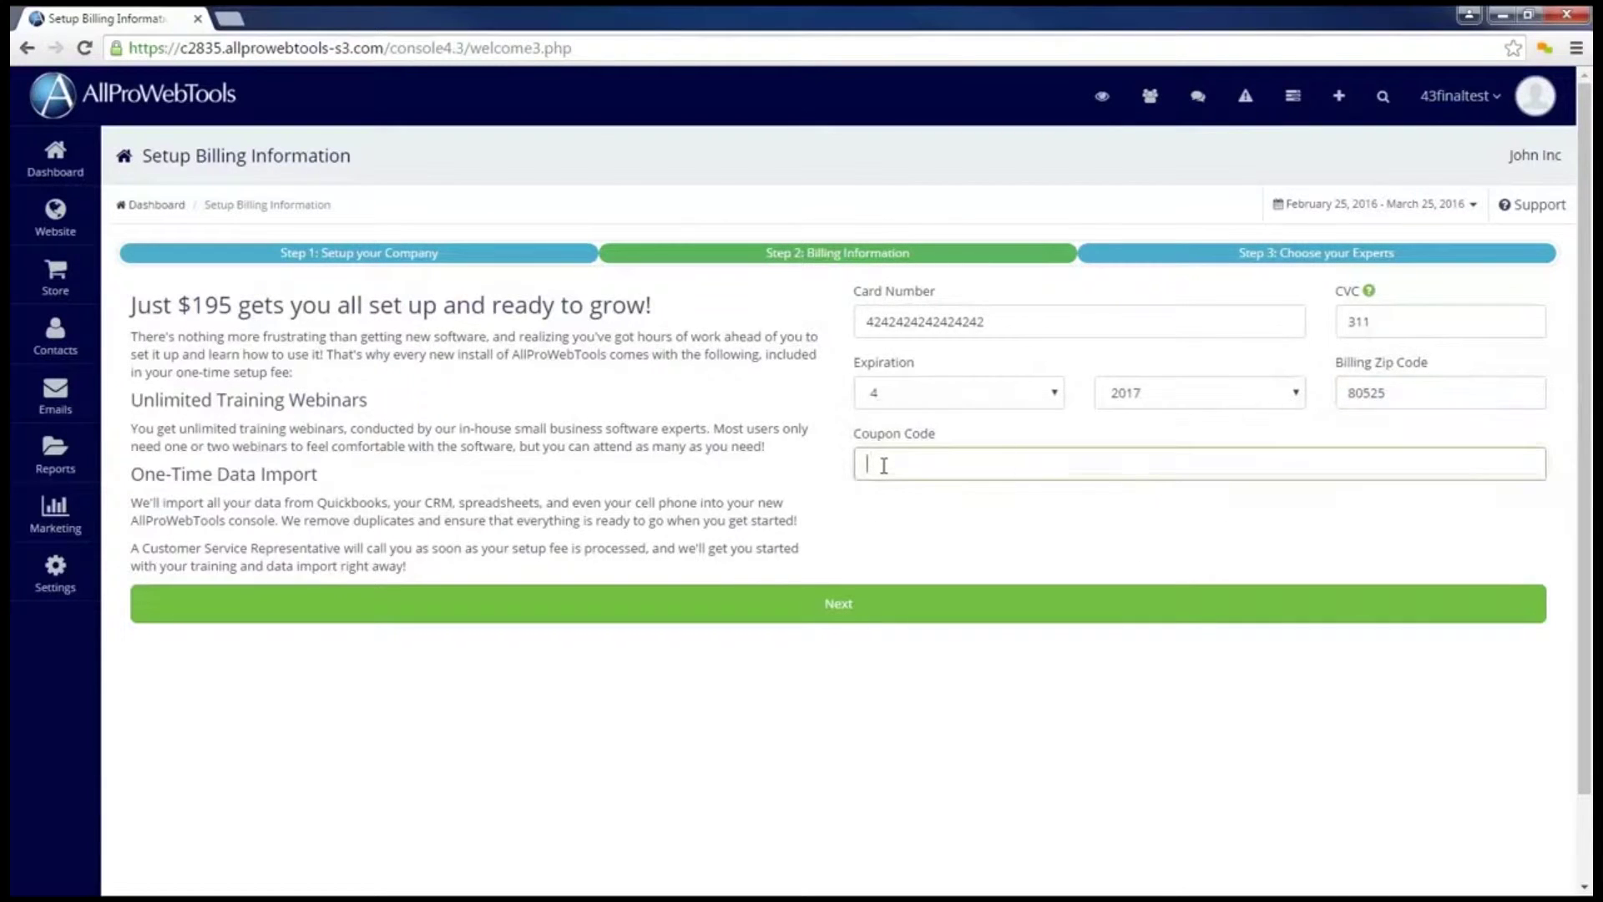
{"action": "left_click", "coordinate": [839, 618]}
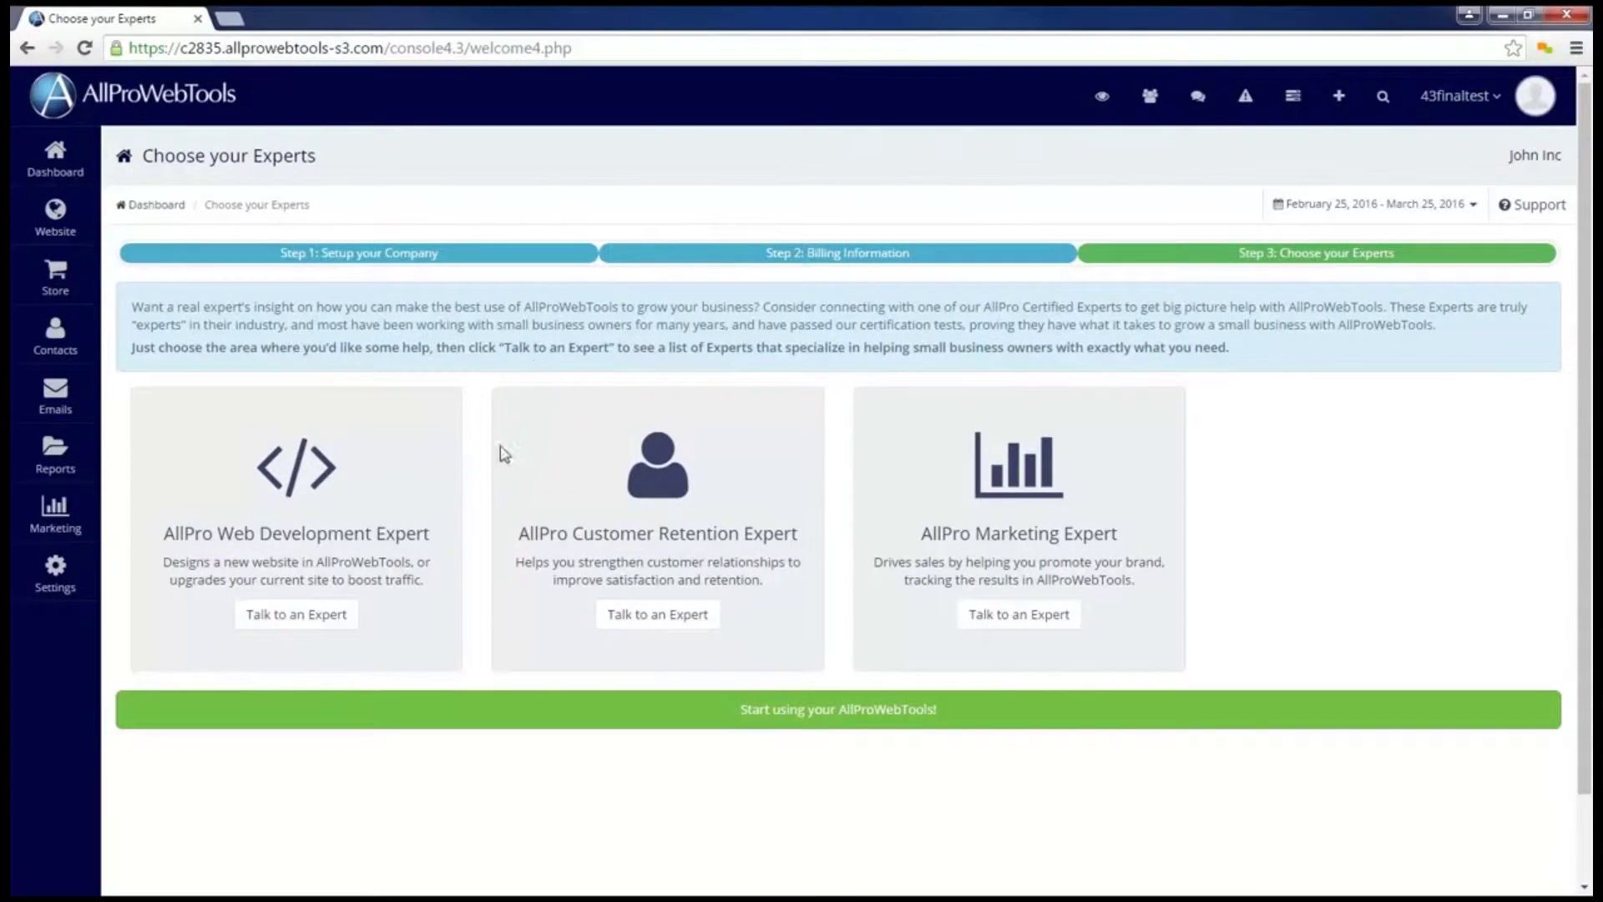
Step: Browse the Web Development experts, viewing Blue Zenith LLC, Quality Engineering Designs and a third profile
{"action": "left_click", "coordinate": [298, 626]}
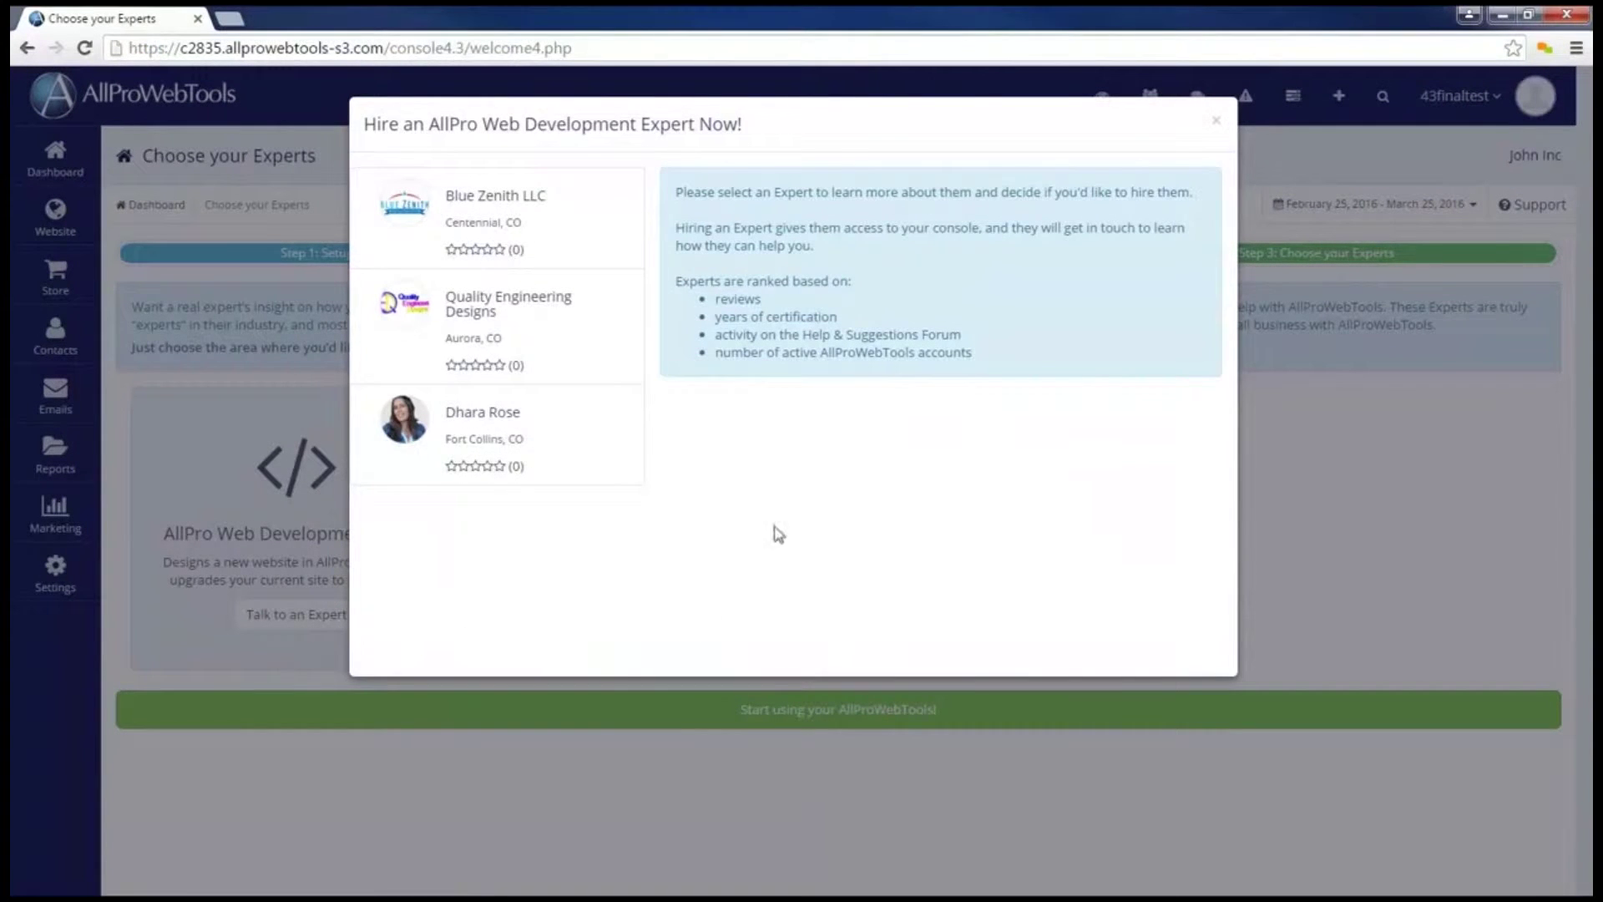
{"action": "left_click", "coordinate": [553, 219]}
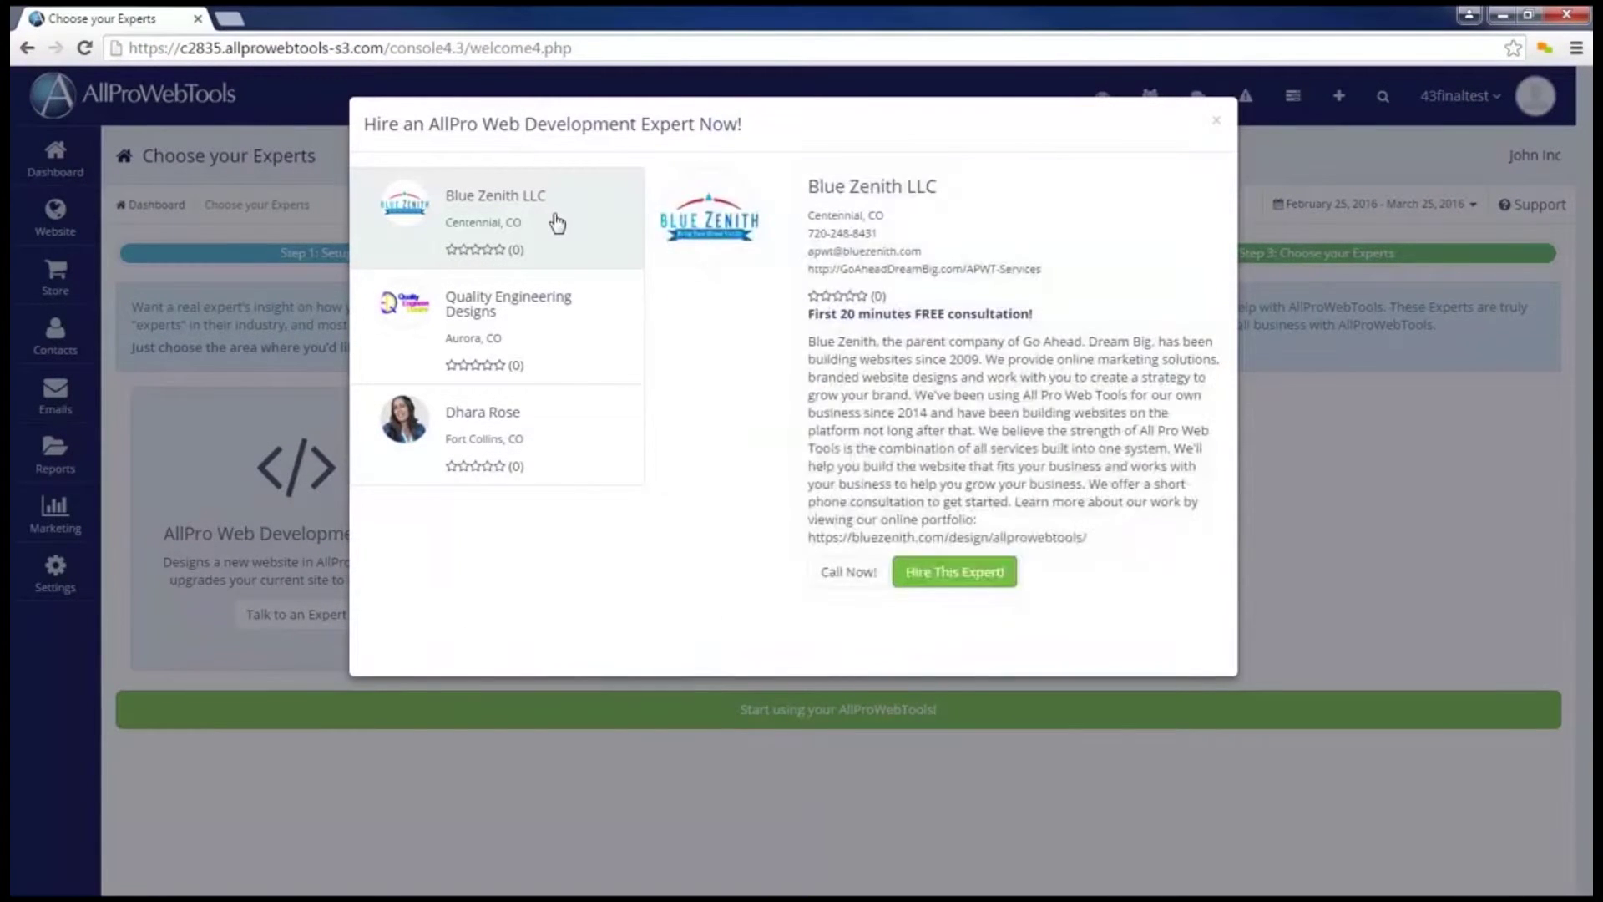
{"action": "left_click", "coordinate": [553, 335]}
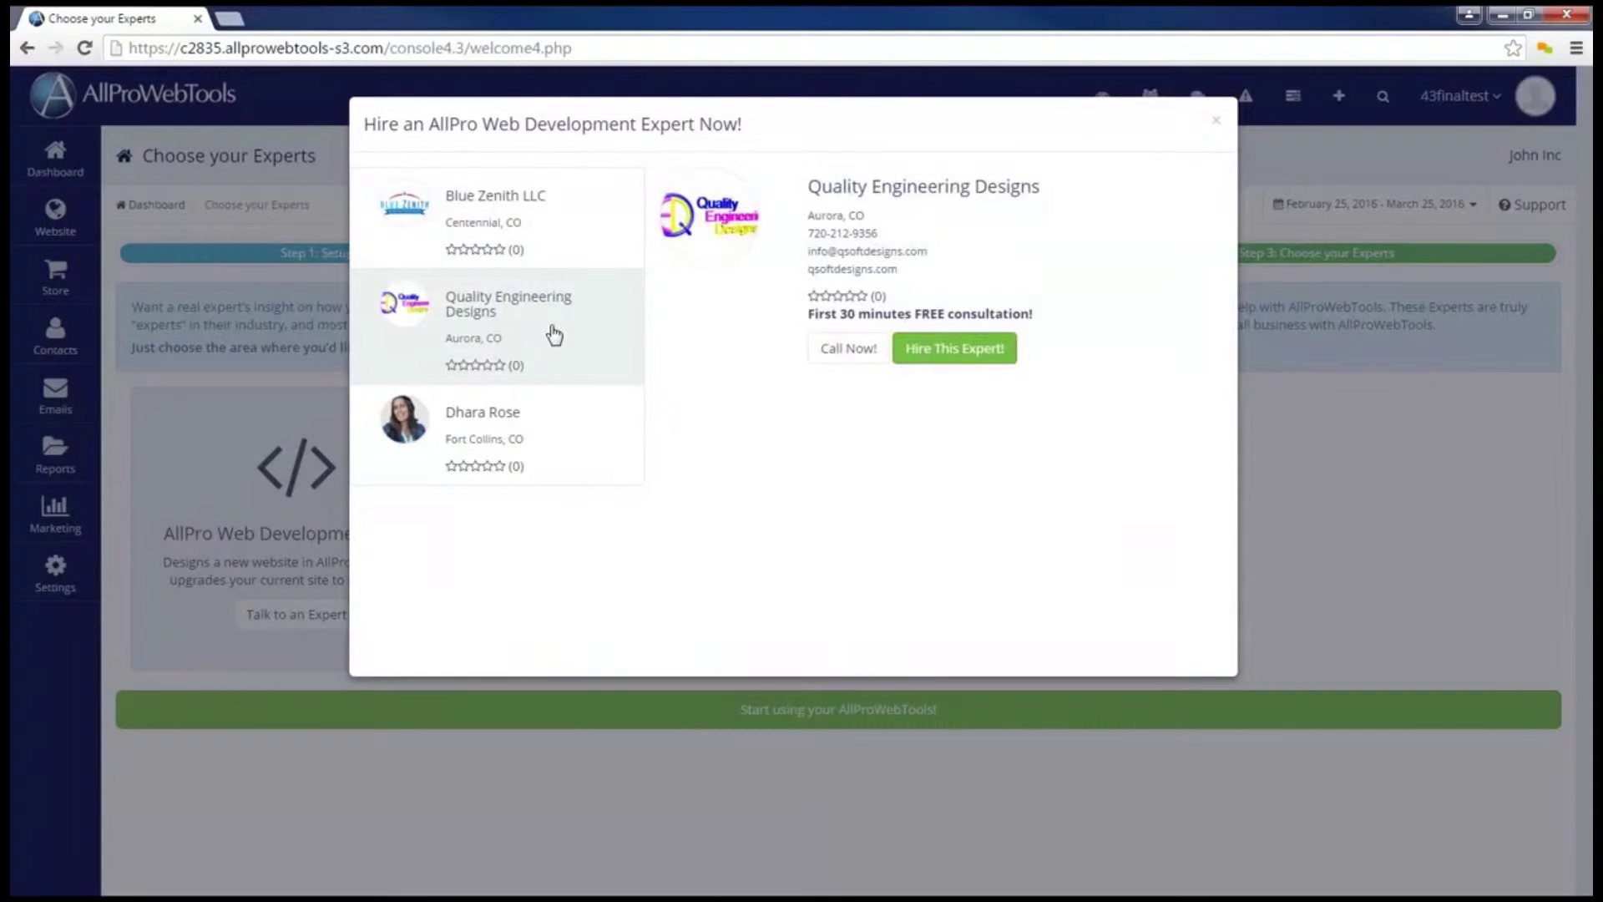
{"action": "left_click", "coordinate": [531, 458]}
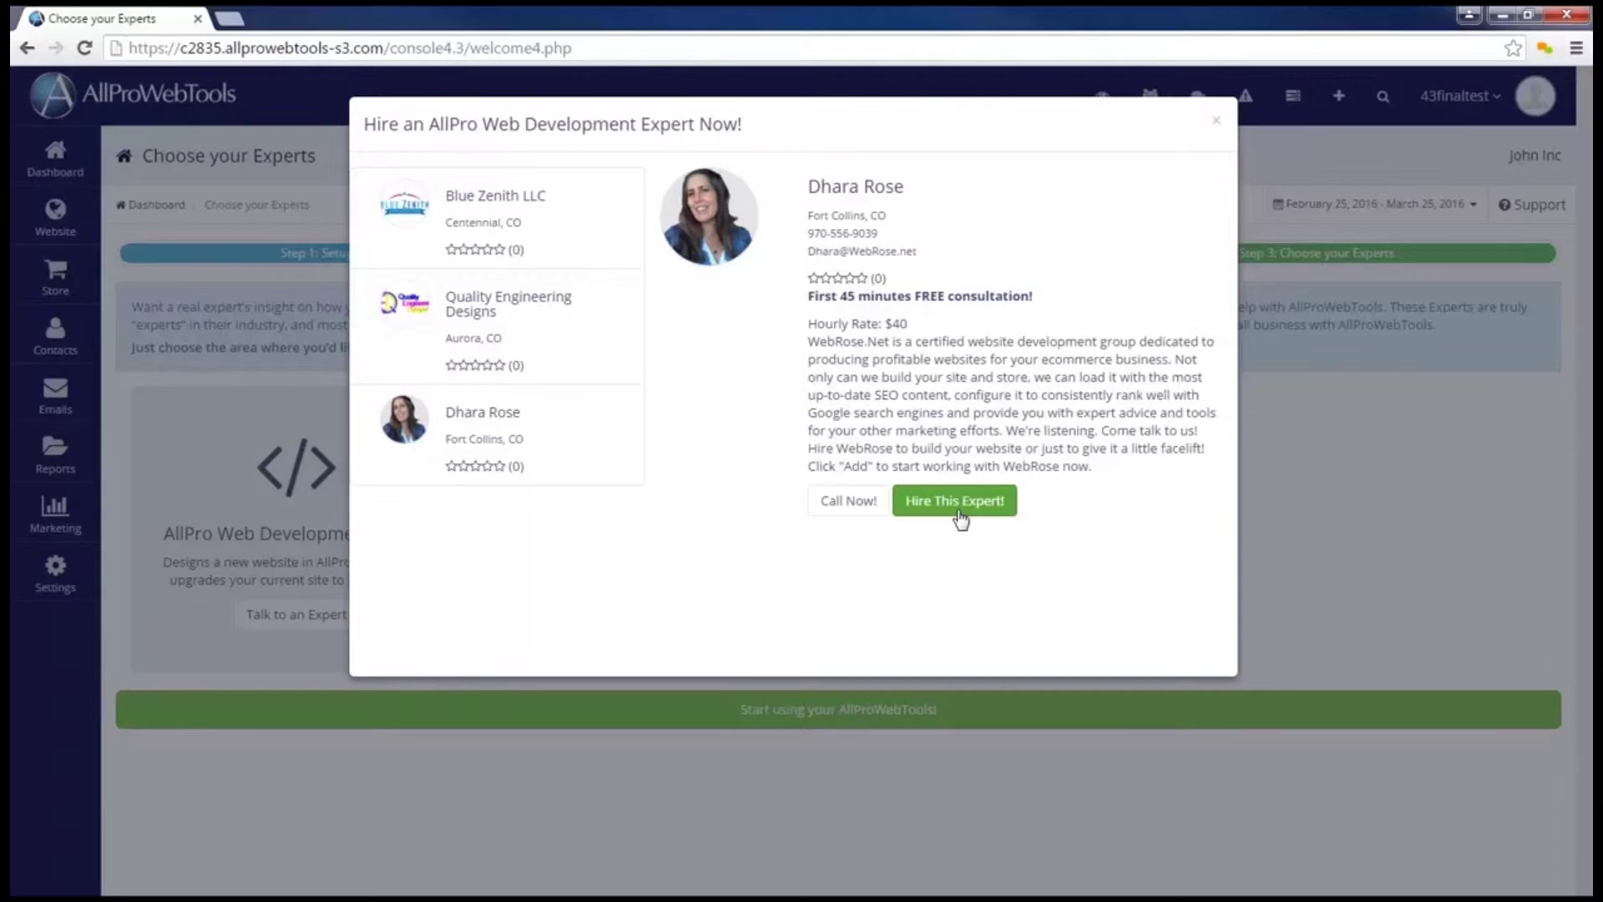
{"action": "left_click", "coordinate": [959, 512]}
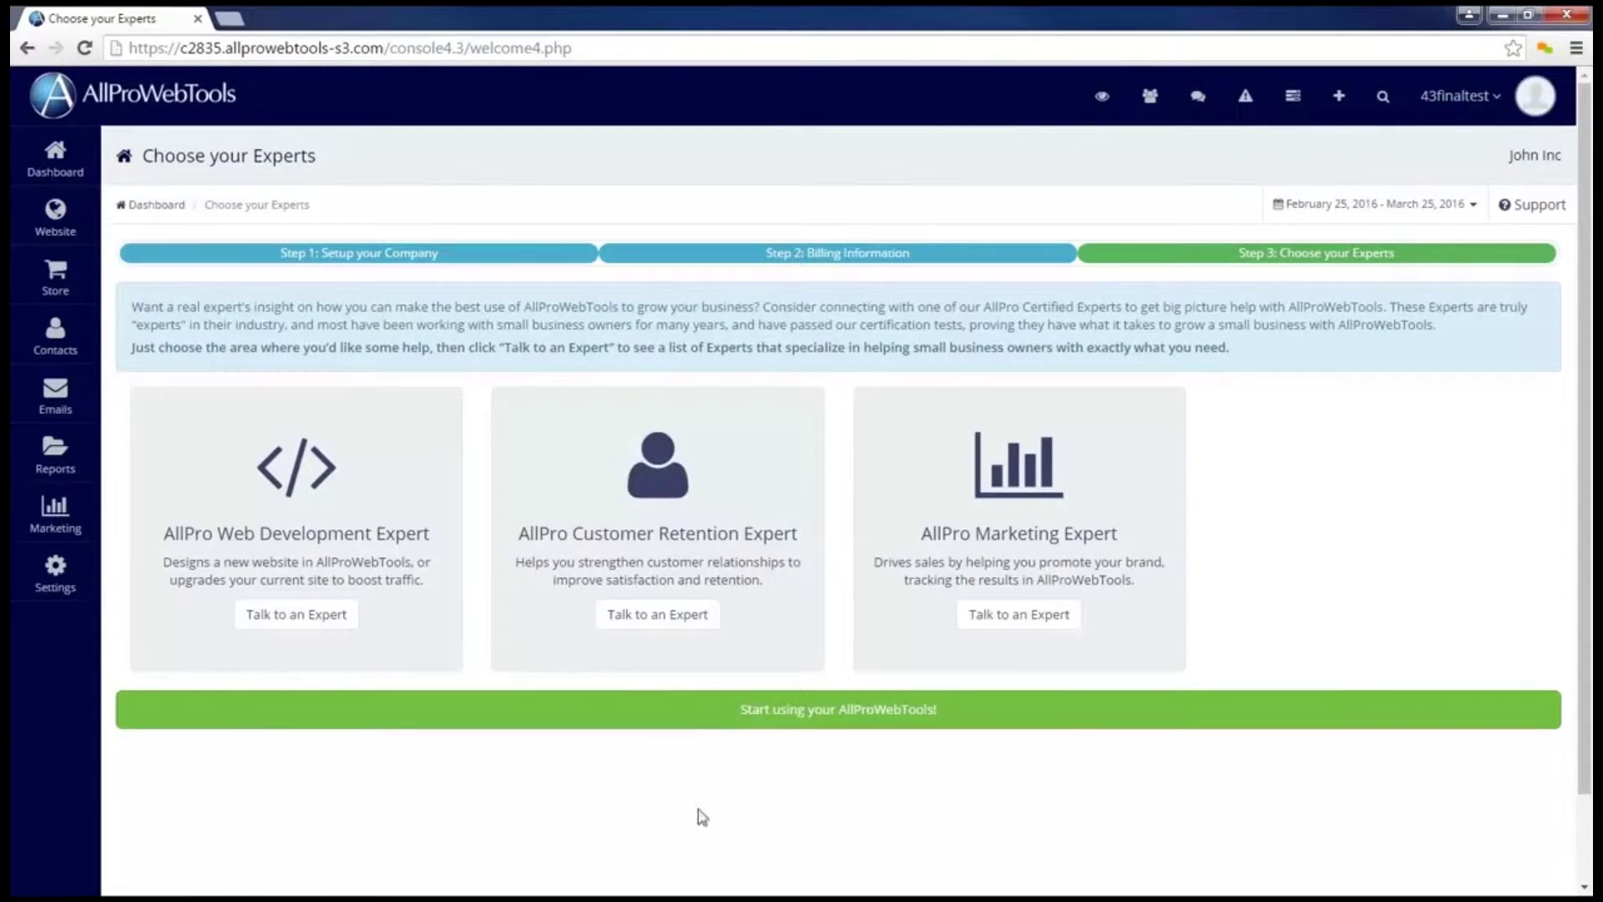
Step: Finish onboarding and look over the Dashboard's Workflow Timeline and March income summary
{"action": "left_click", "coordinate": [876, 732]}
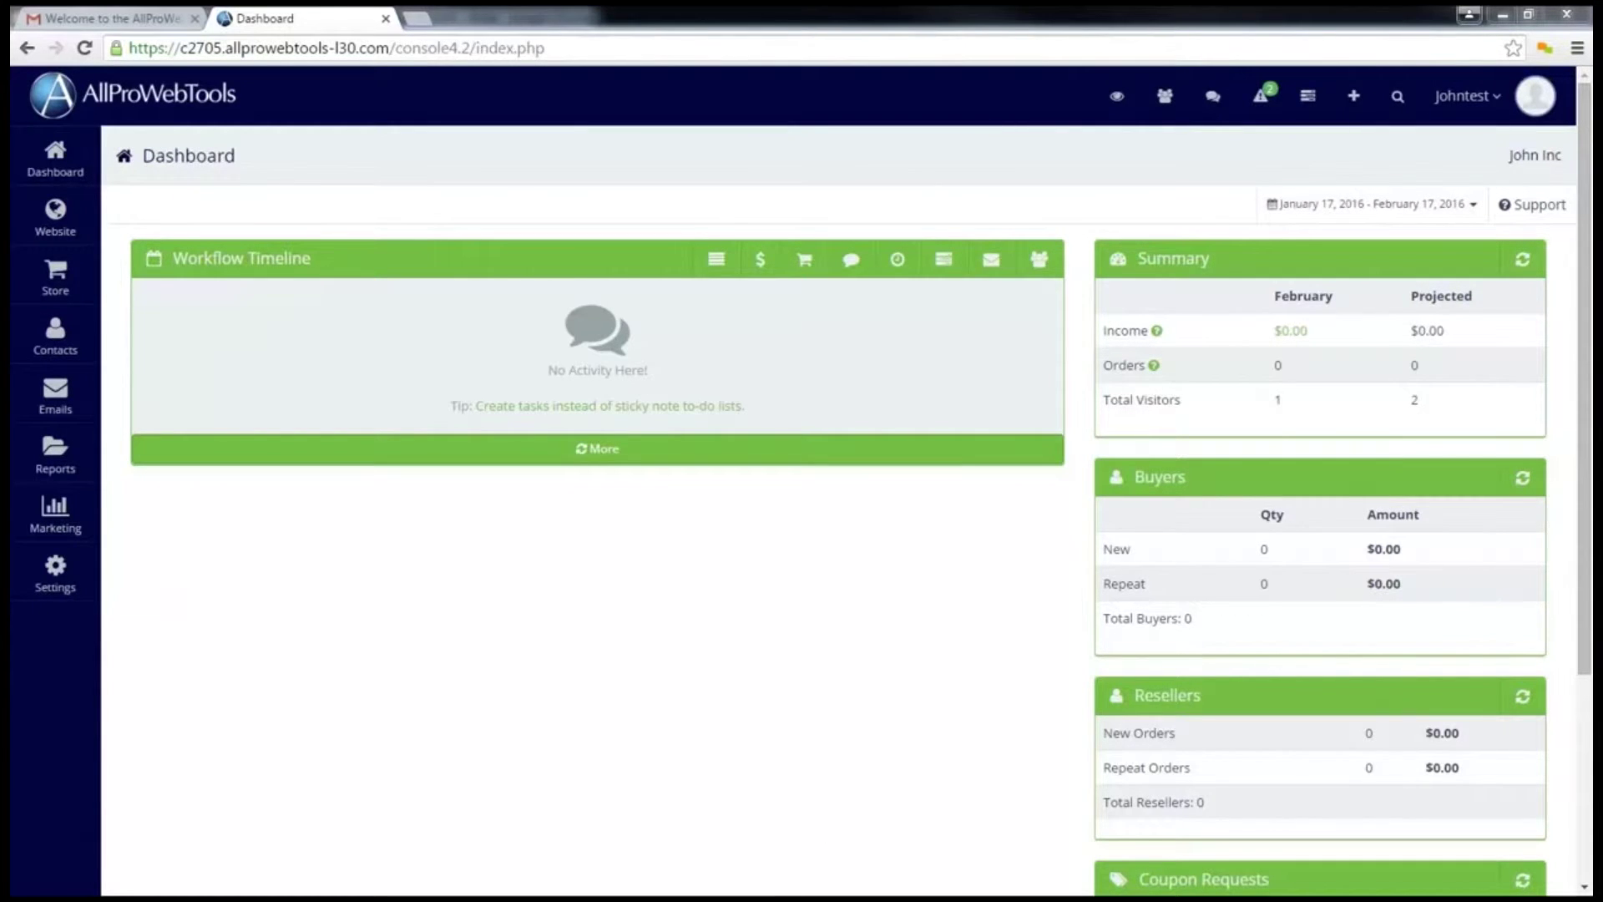
{"action": "mouse_move", "coordinate": [261, 224]}
{"action": "left_mouse_down"}
{"action": "mouse_move", "coordinate": [165, 238]}
{"action": "mouse_move", "coordinate": [336, 279]}
{"action": "mouse_move", "coordinate": [234, 230]}
{"action": "left_mouse_up"}
{"action": "mouse_move", "coordinate": [119, 246]}
{"action": "left_mouse_down"}
{"action": "mouse_move", "coordinate": [109, 121]}
{"action": "mouse_move", "coordinate": [71, 112]}
{"action": "mouse_move", "coordinate": [131, 170]}
{"action": "left_mouse_up"}
{"action": "mouse_move", "coordinate": [1219, 138]}
{"action": "left_mouse_down"}
{"action": "mouse_move", "coordinate": [1544, 88]}
{"action": "mouse_move", "coordinate": [1081, 100]}
{"action": "mouse_move", "coordinate": [1217, 140]}
{"action": "left_mouse_up"}
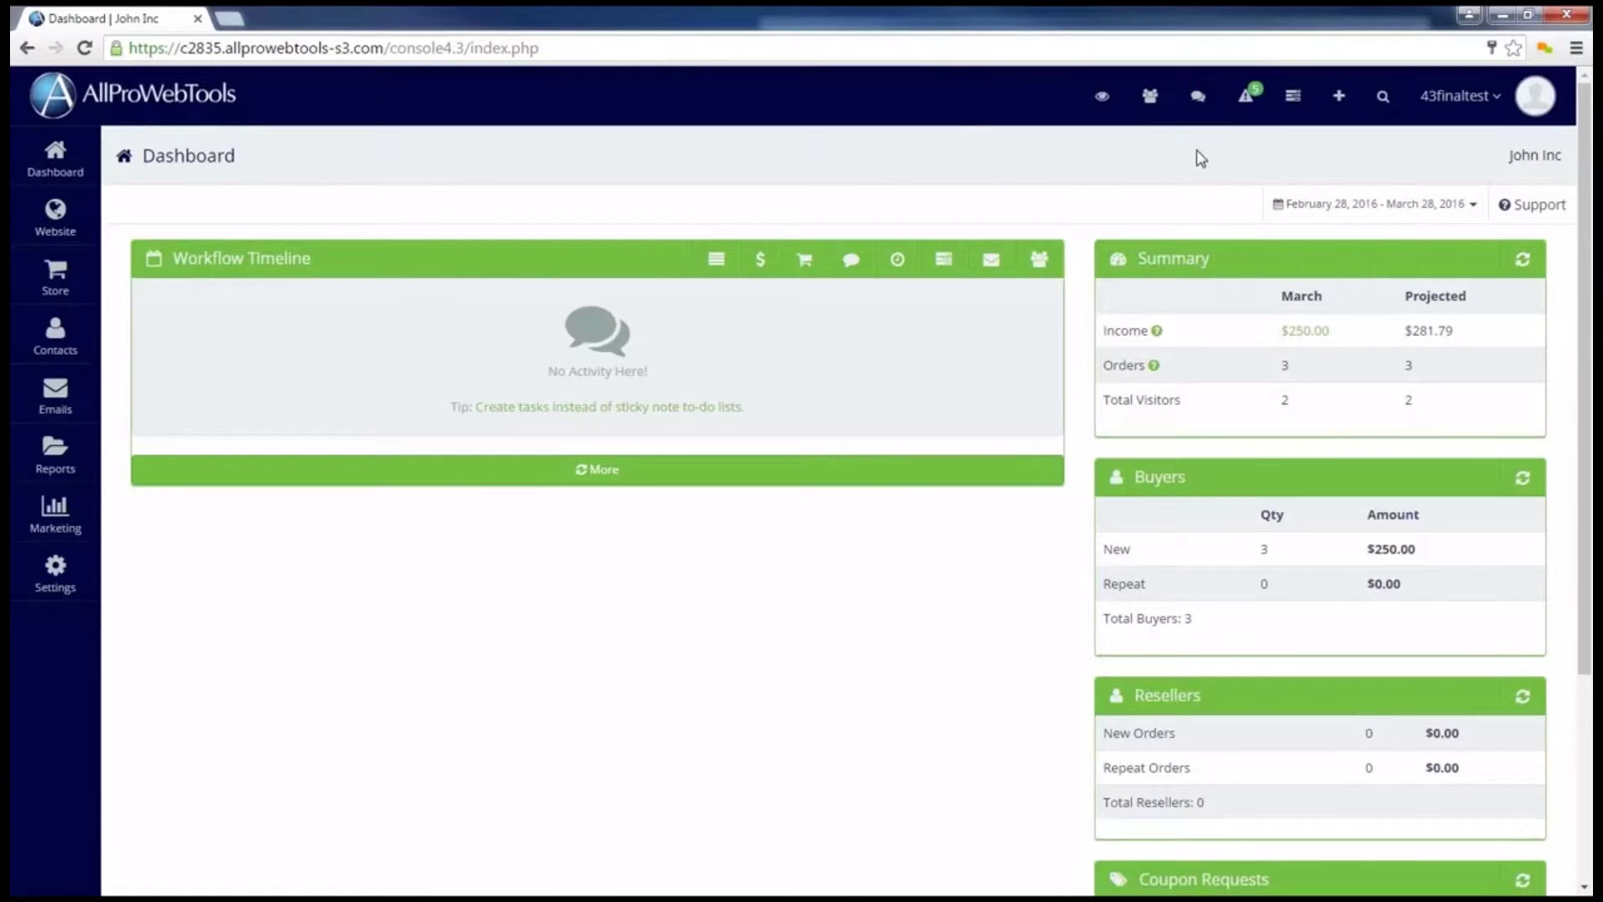
Step: Open the Support Center's Help & Suggestions Forum, then close the forum
{"action": "left_click", "coordinate": [1536, 207]}
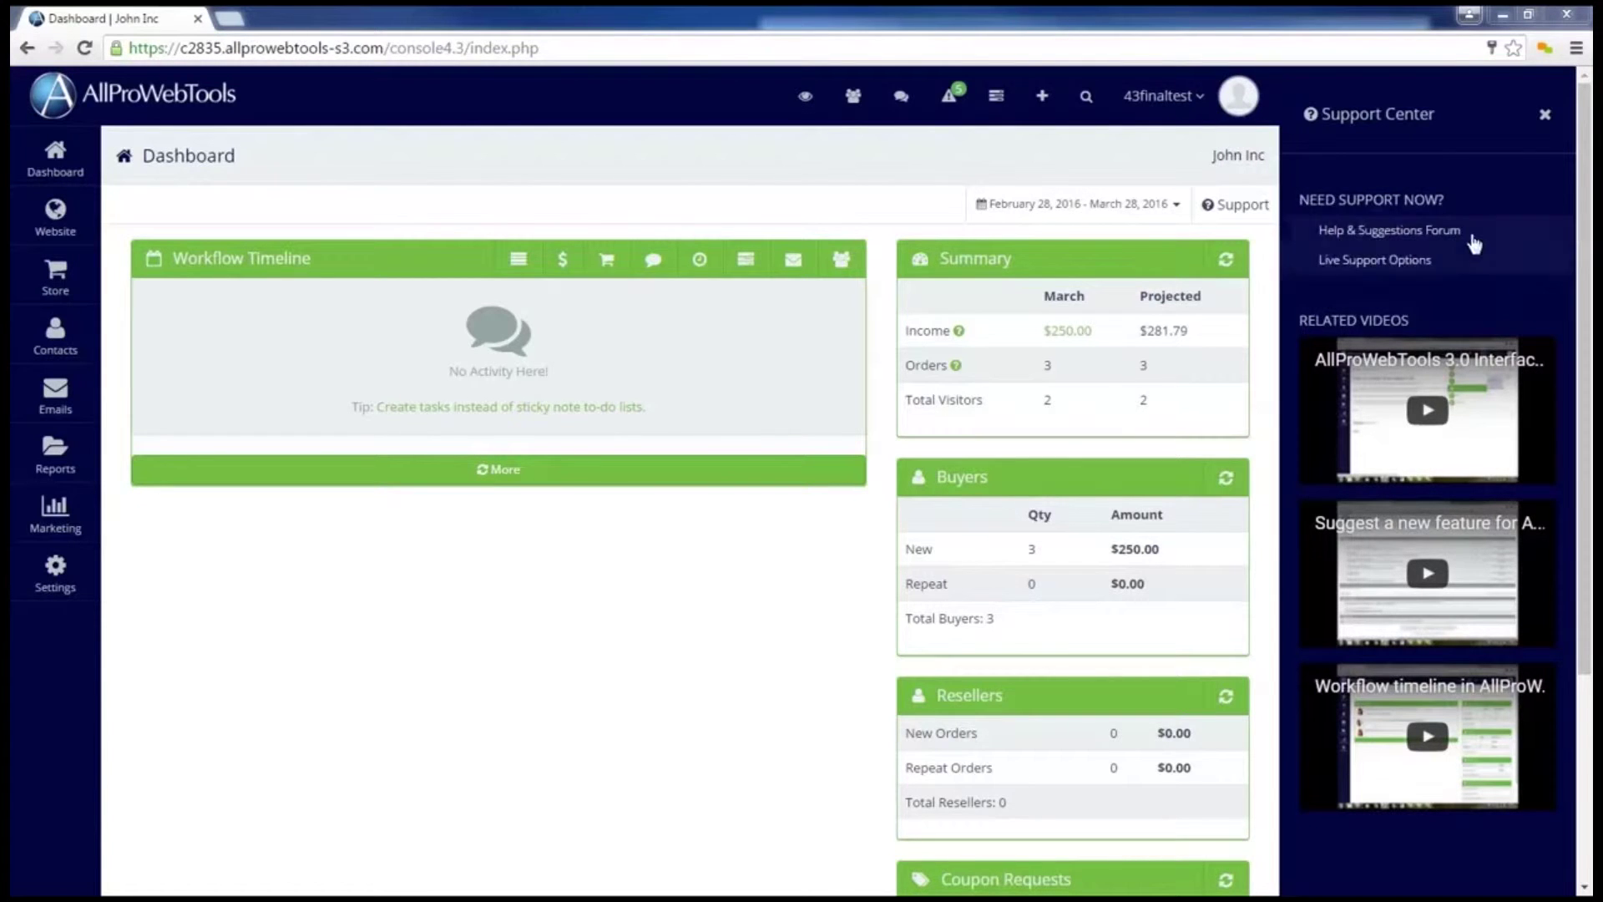
{"action": "left_click", "coordinate": [1431, 230]}
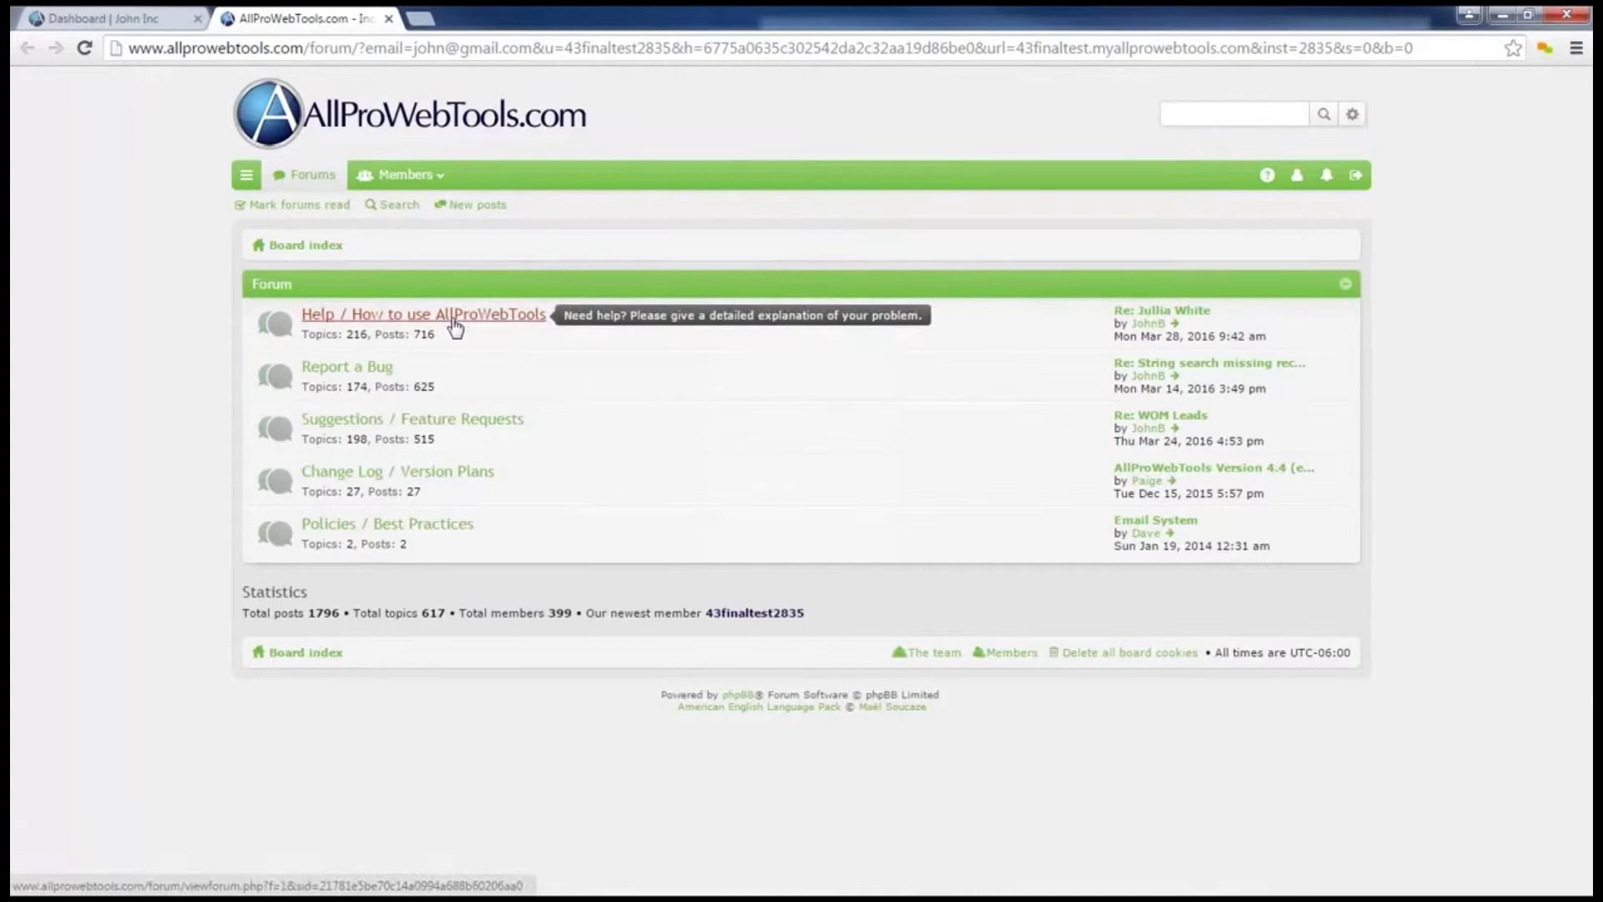
{"action": "left_click", "coordinate": [388, 19]}
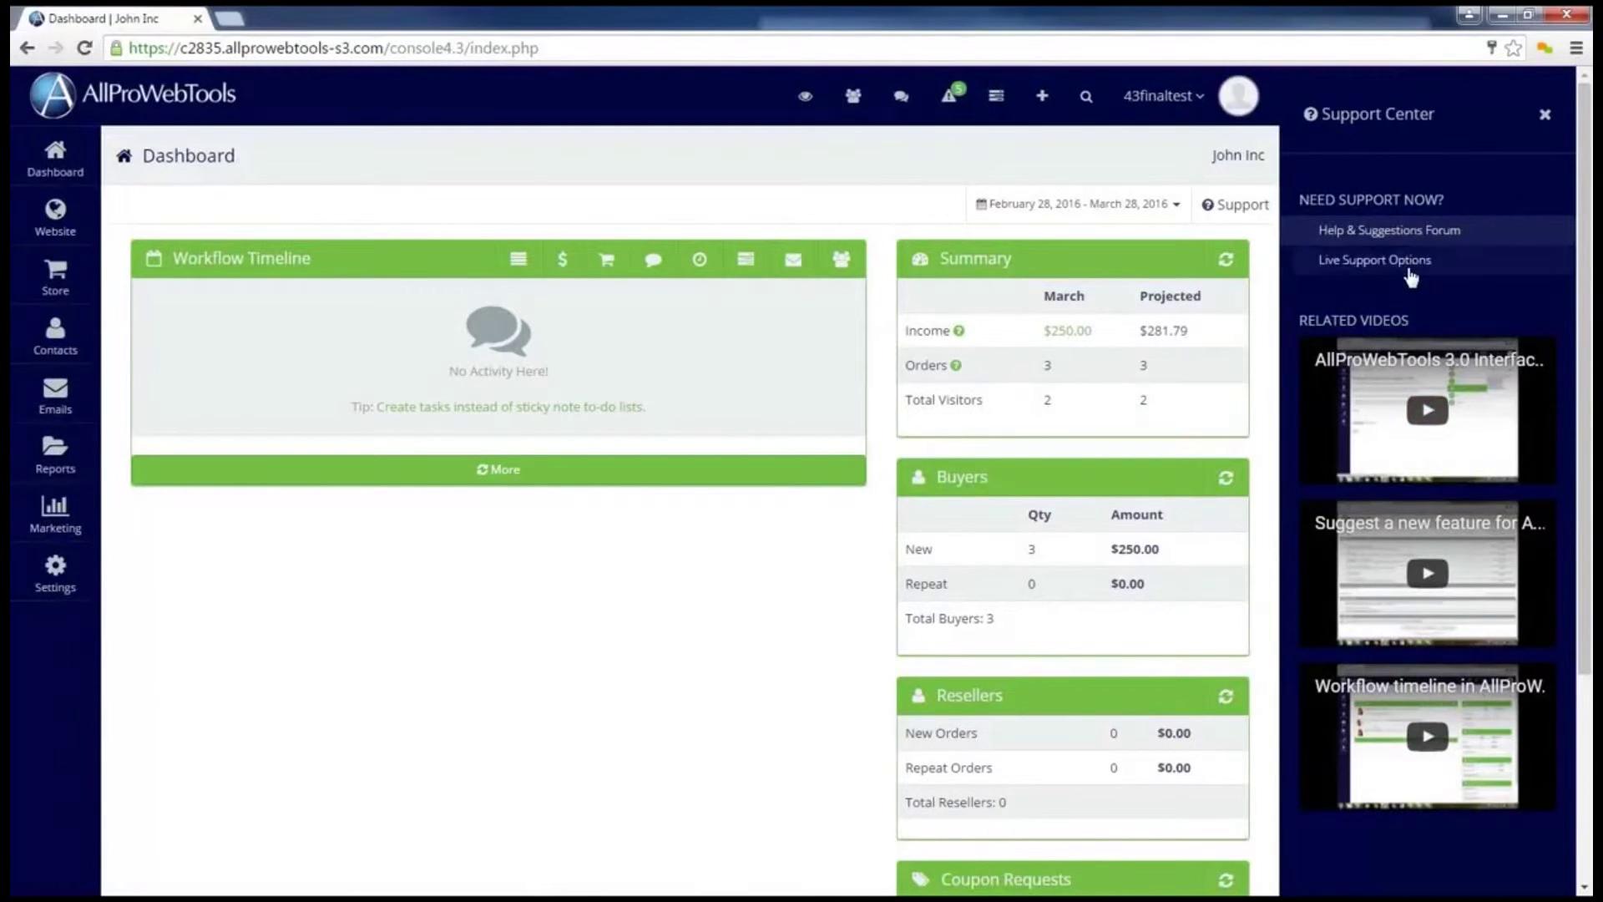
Step: View Live Support Options, return to the Dashboard, and open and close the Support Center panel
{"action": "left_click", "coordinate": [1409, 269]}
{"action": "scroll", "coordinate": [1408, 276], "scroll_direction": "down", "scroll_amount": 1}
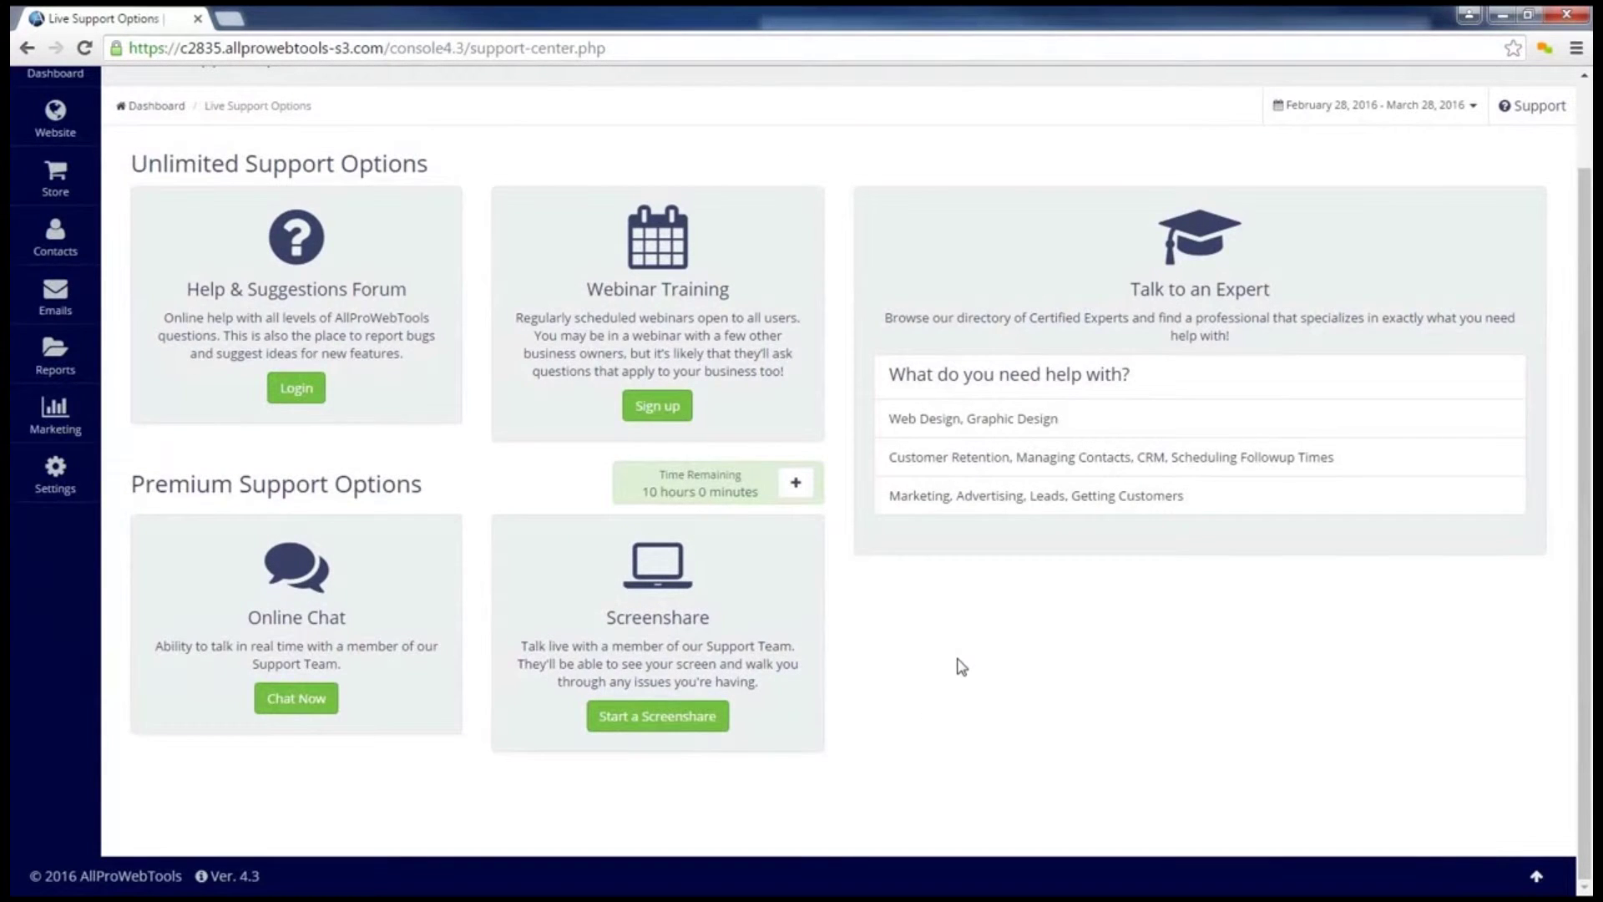
{"action": "scroll", "coordinate": [960, 665], "scroll_direction": "up", "scroll_amount": 1}
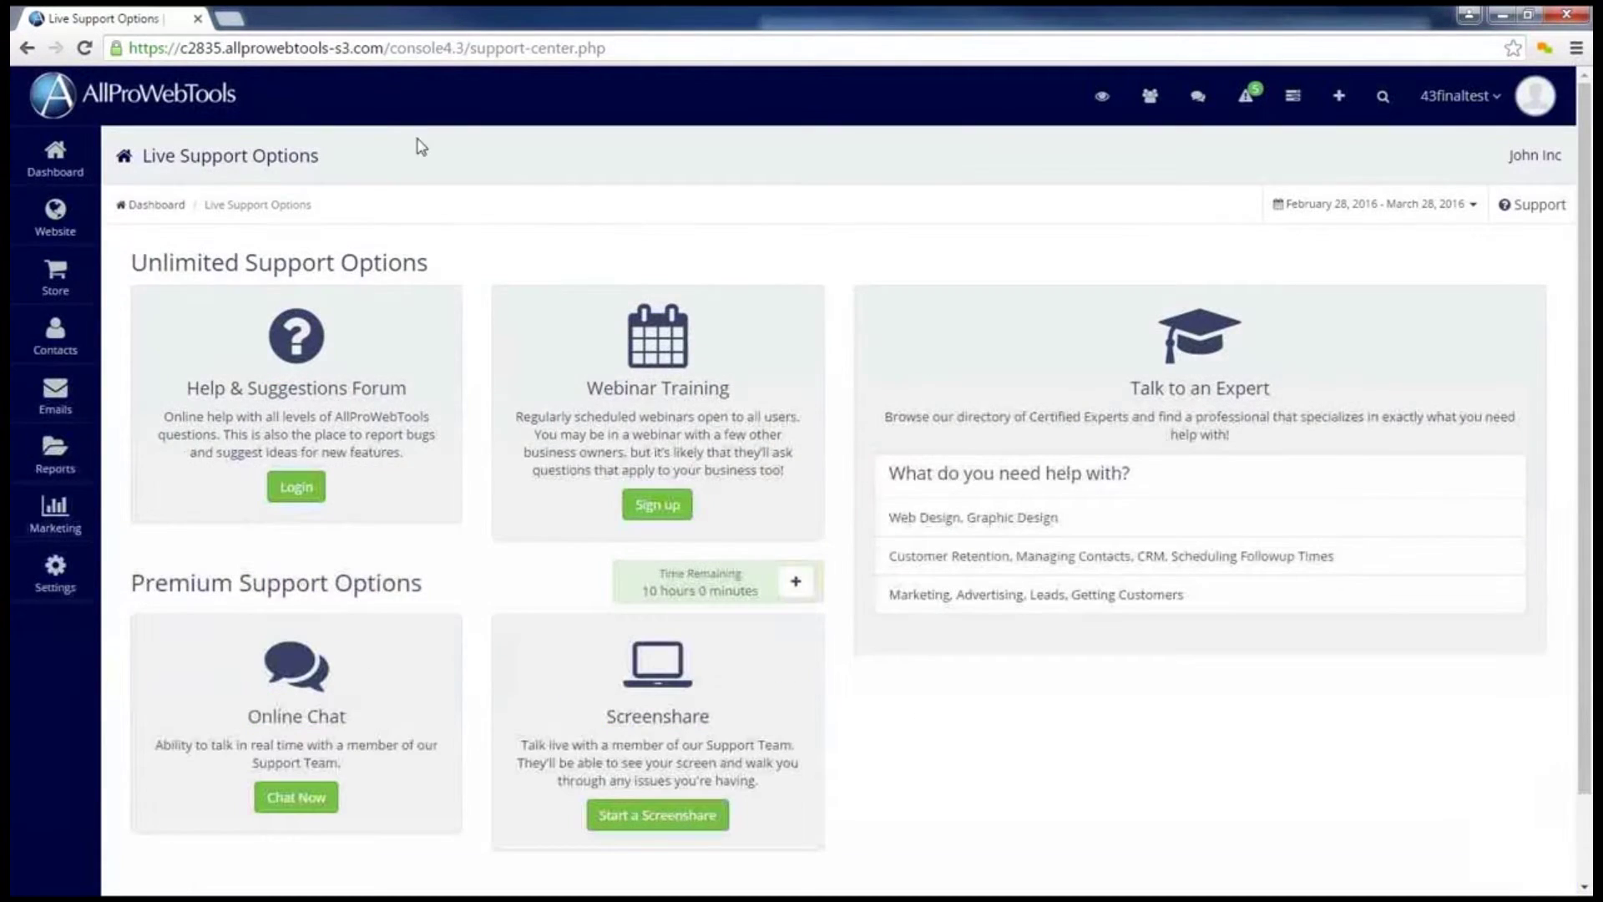
{"action": "left_click", "coordinate": [64, 162]}
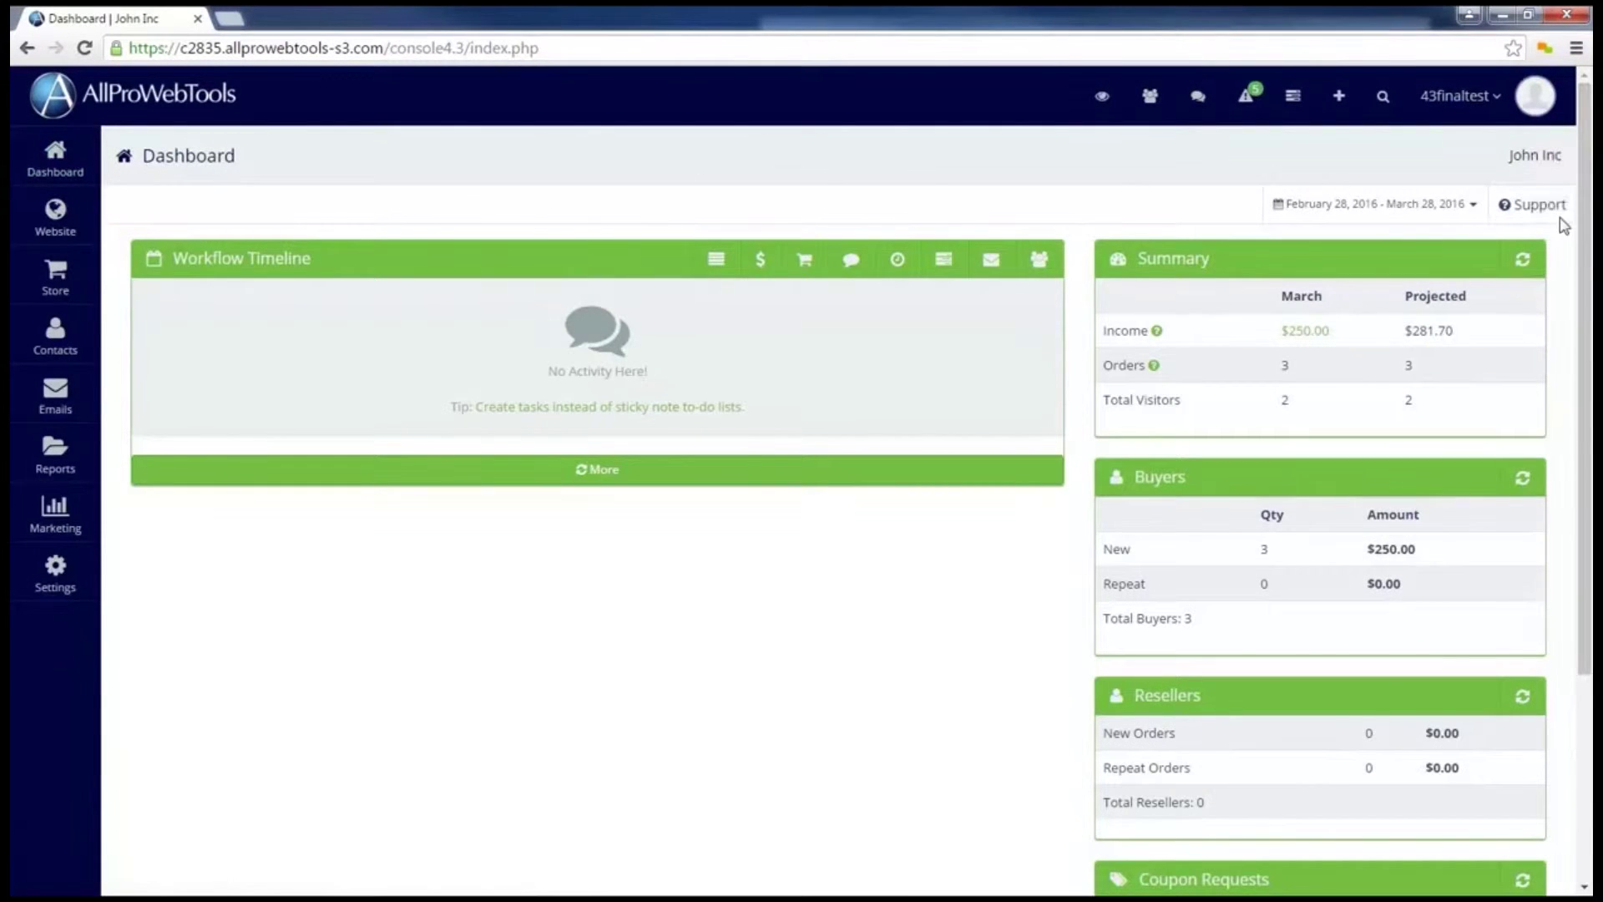
{"action": "left_click", "coordinate": [1555, 212]}
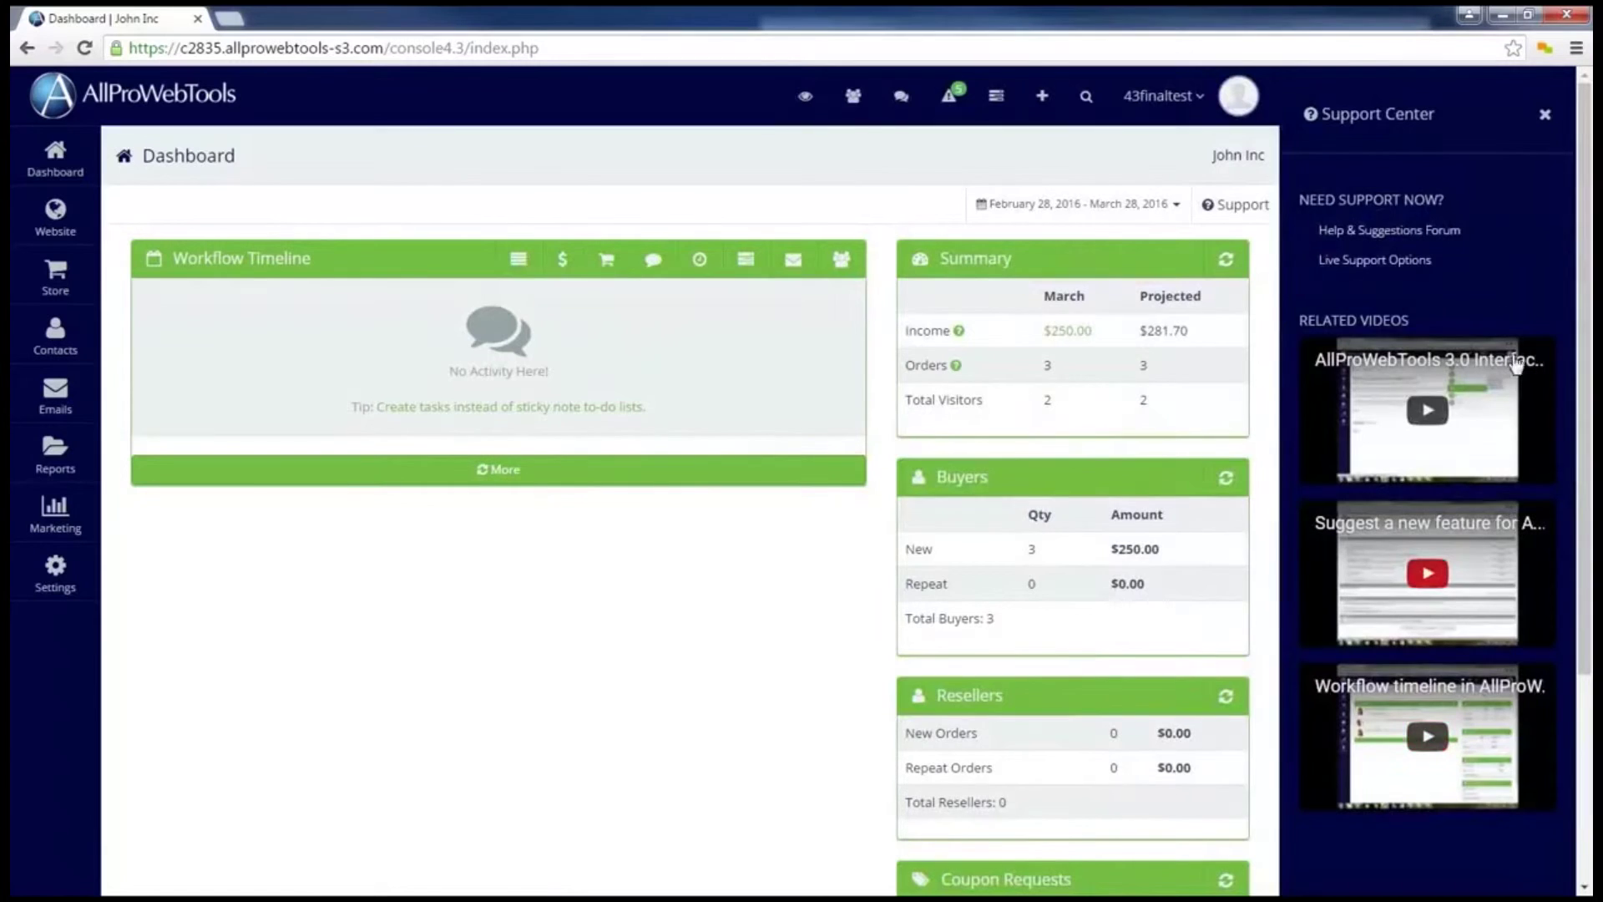
{"action": "left_click", "coordinate": [1224, 208]}
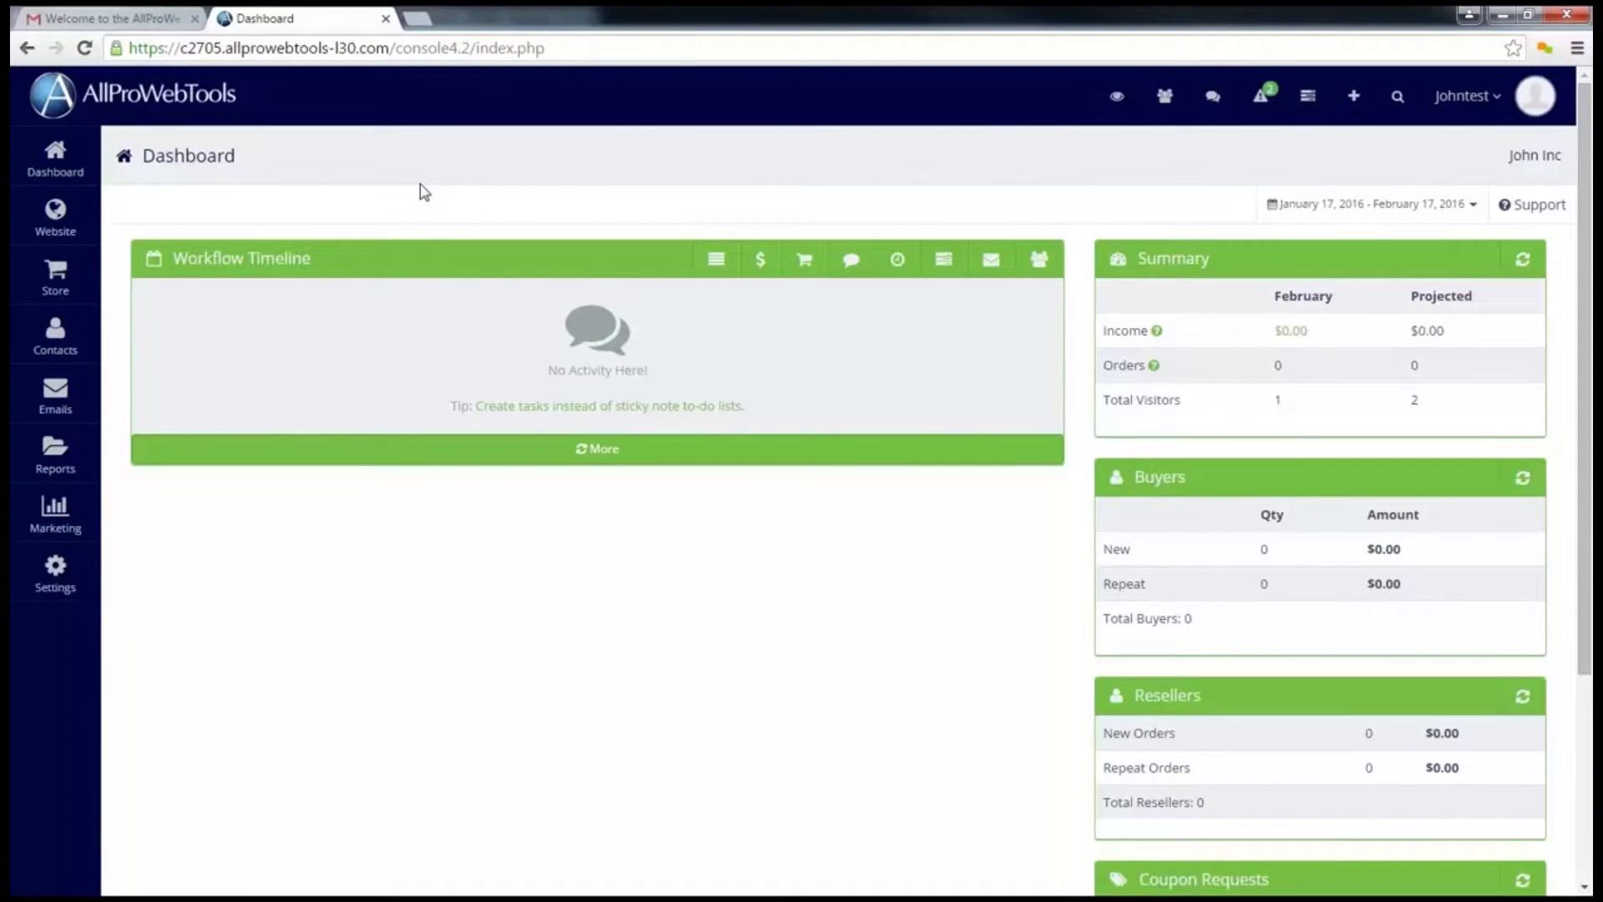
{"action": "left_click", "coordinate": [1117, 104]}
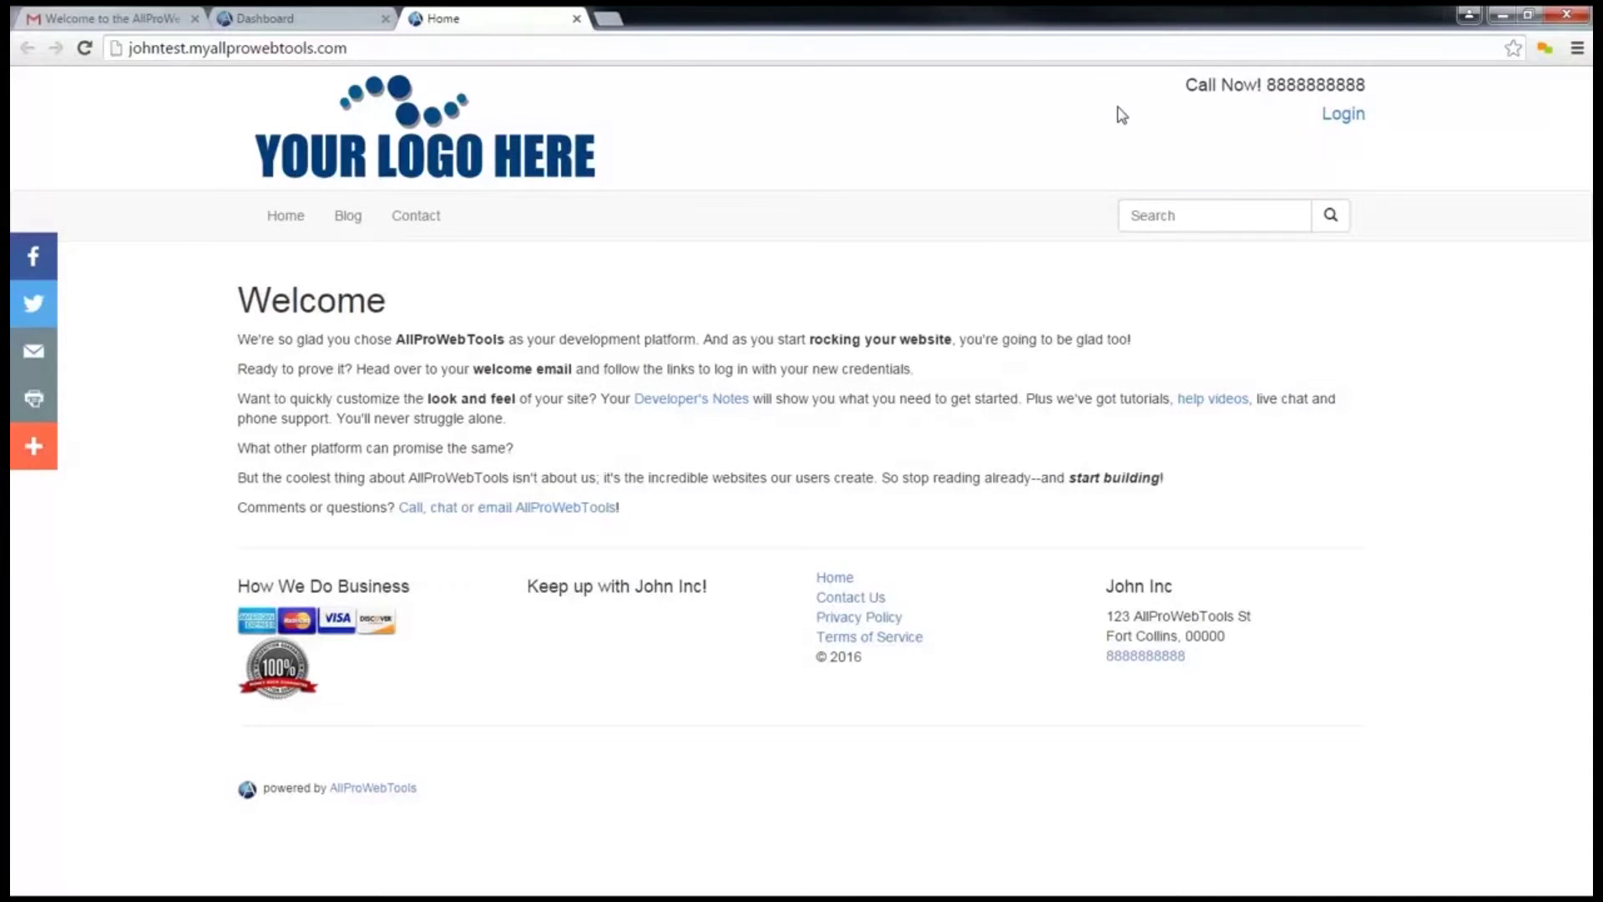
{"action": "left_click", "coordinate": [576, 19]}
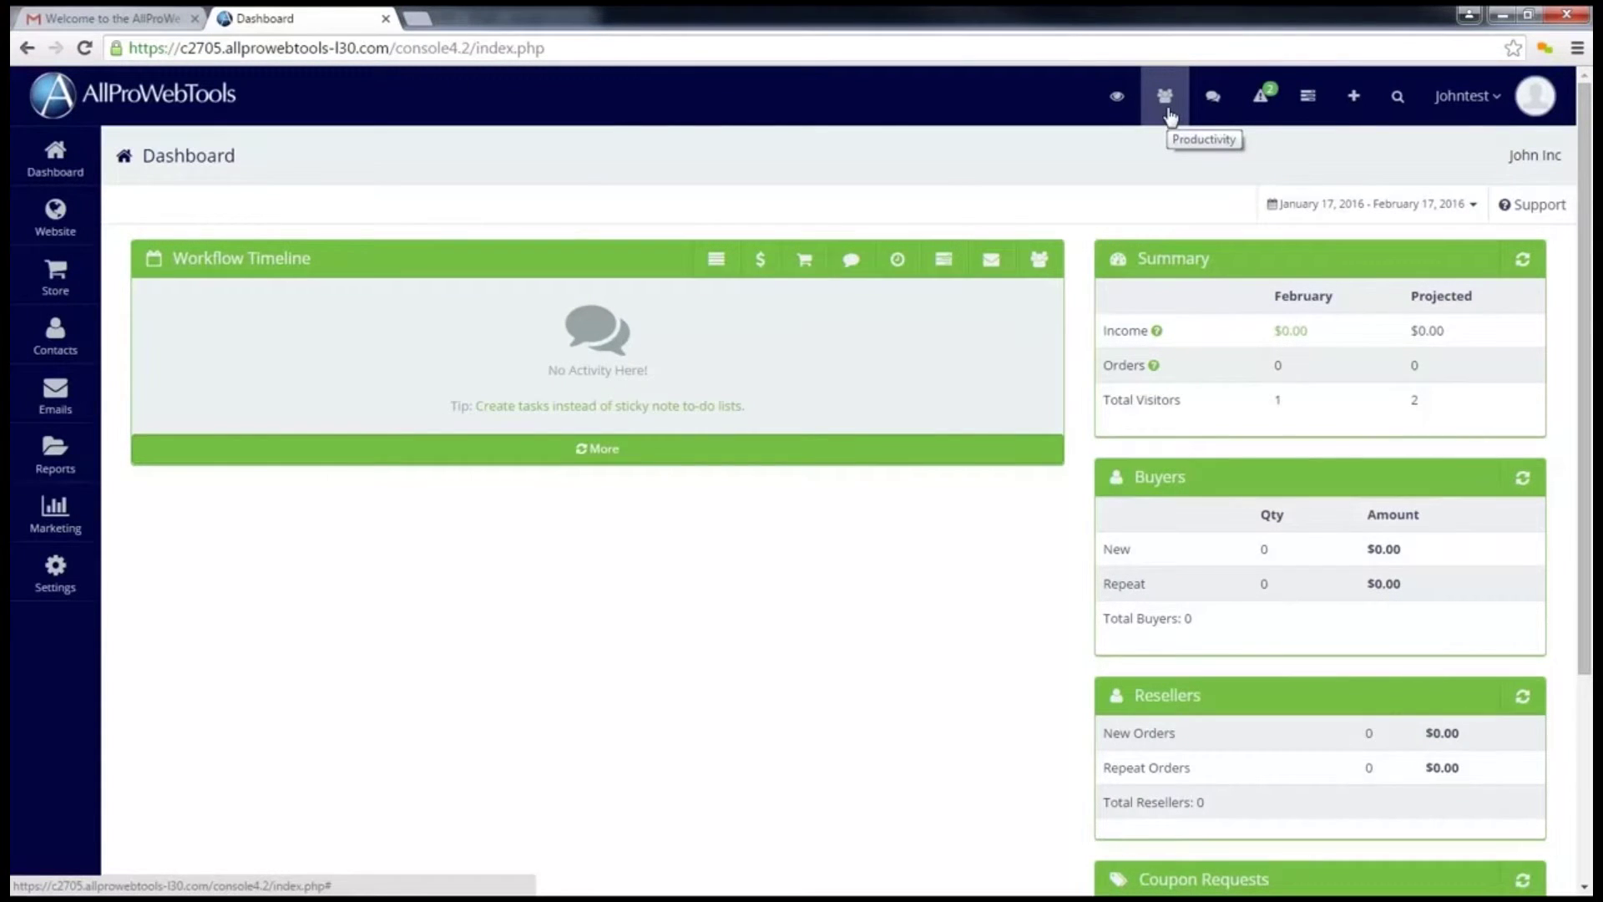
{"action": "left_click", "coordinate": [1212, 111]}
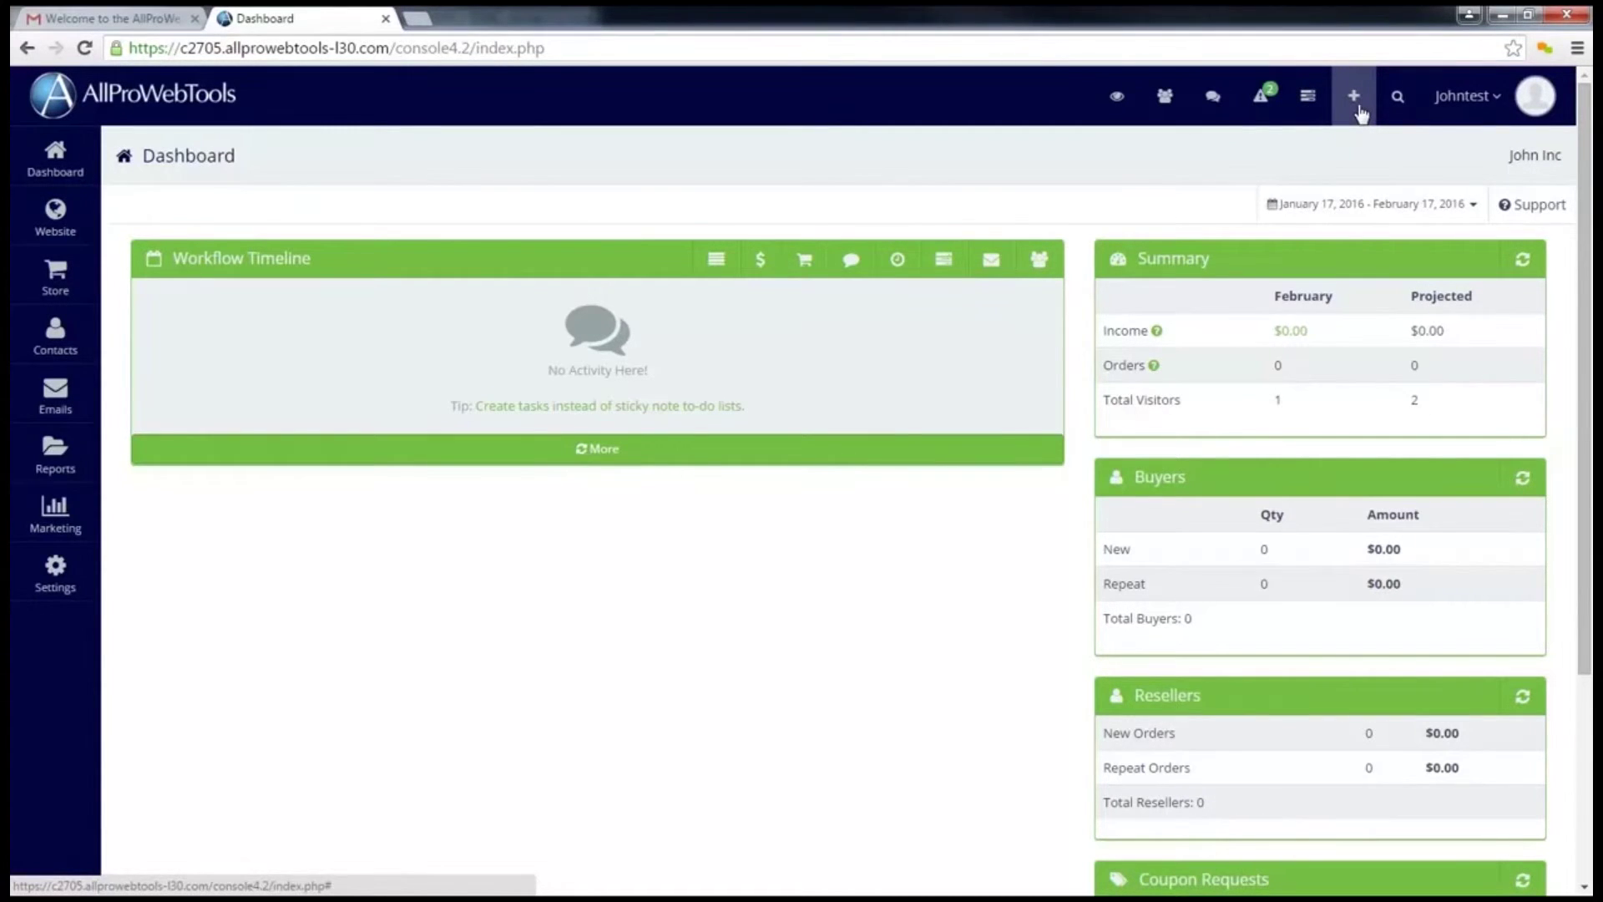
{"action": "left_click", "coordinate": [1357, 112]}
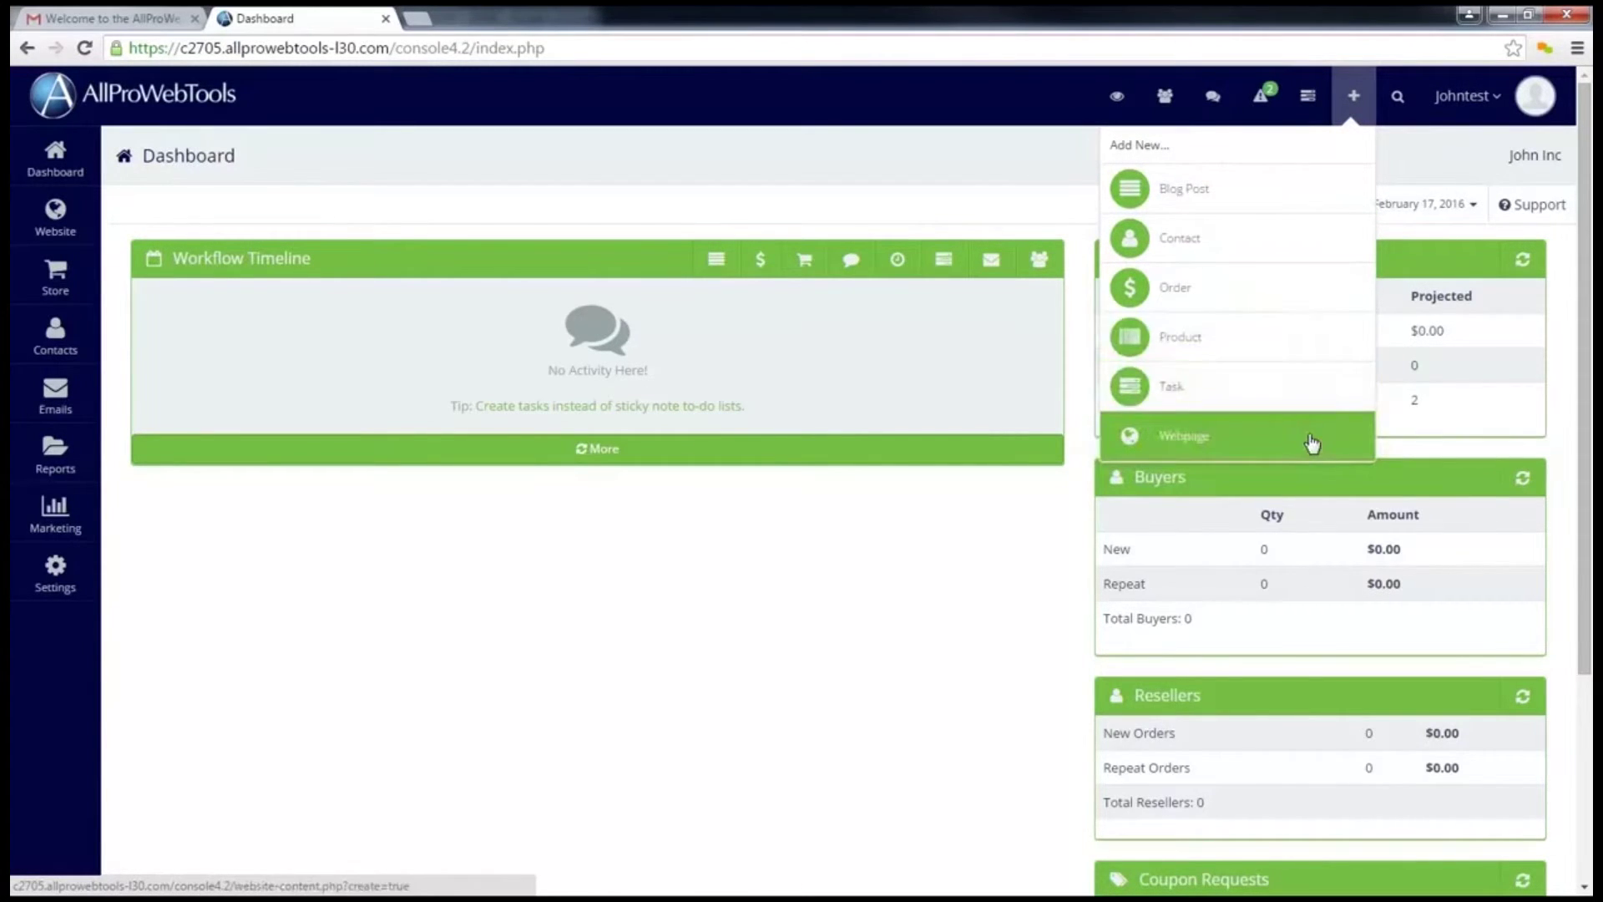
{"action": "left_click", "coordinate": [1367, 114]}
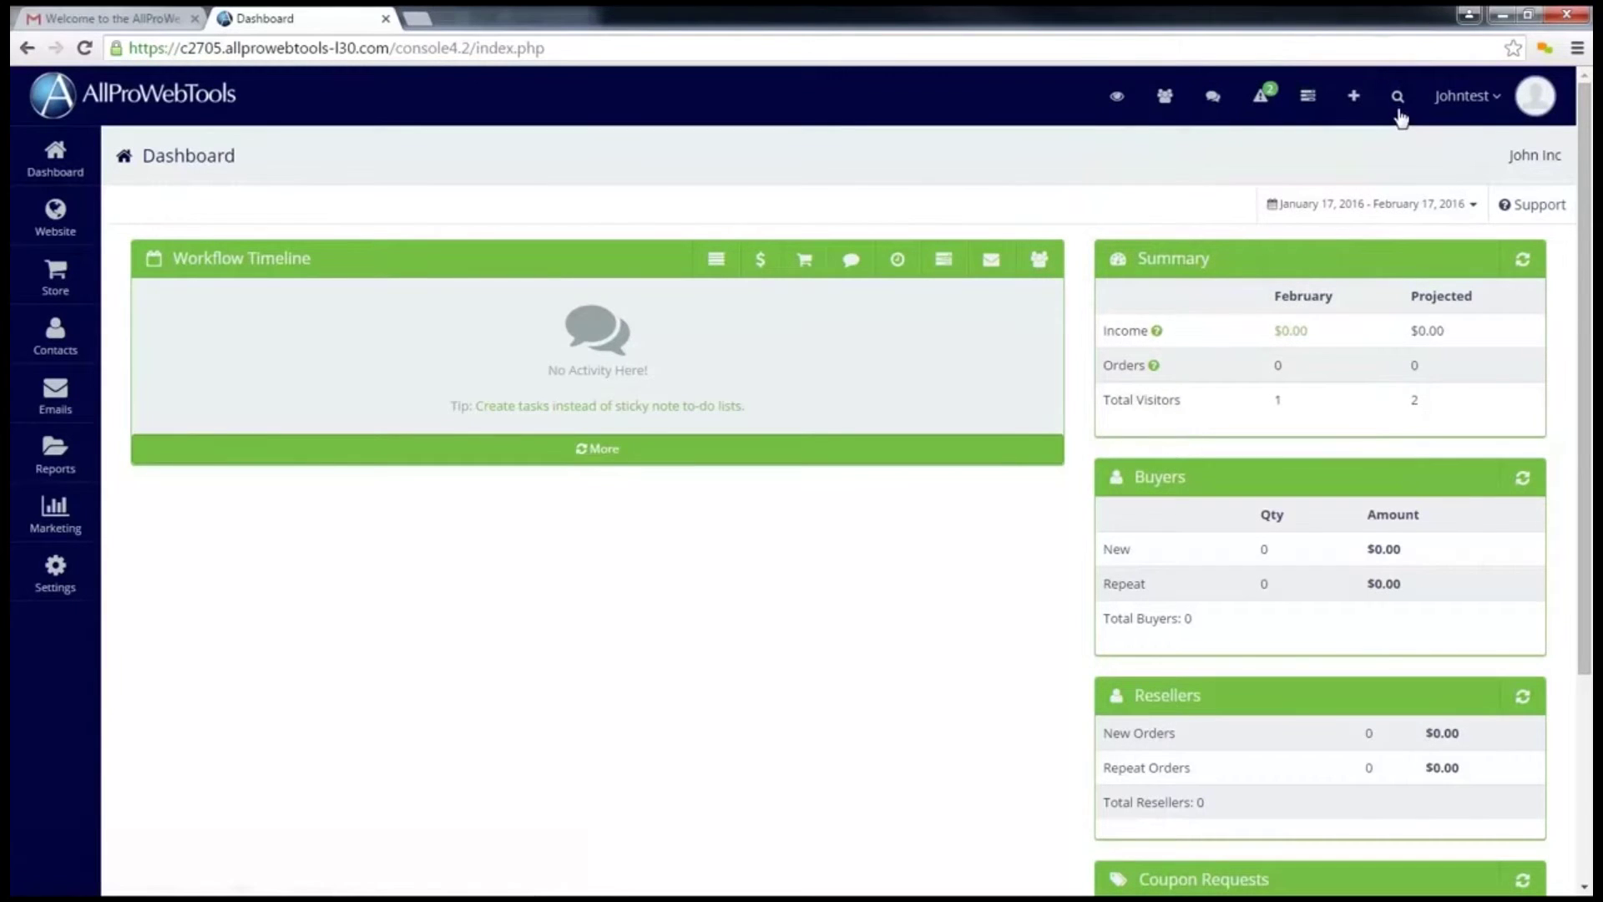
{"action": "left_click", "coordinate": [1398, 98]}
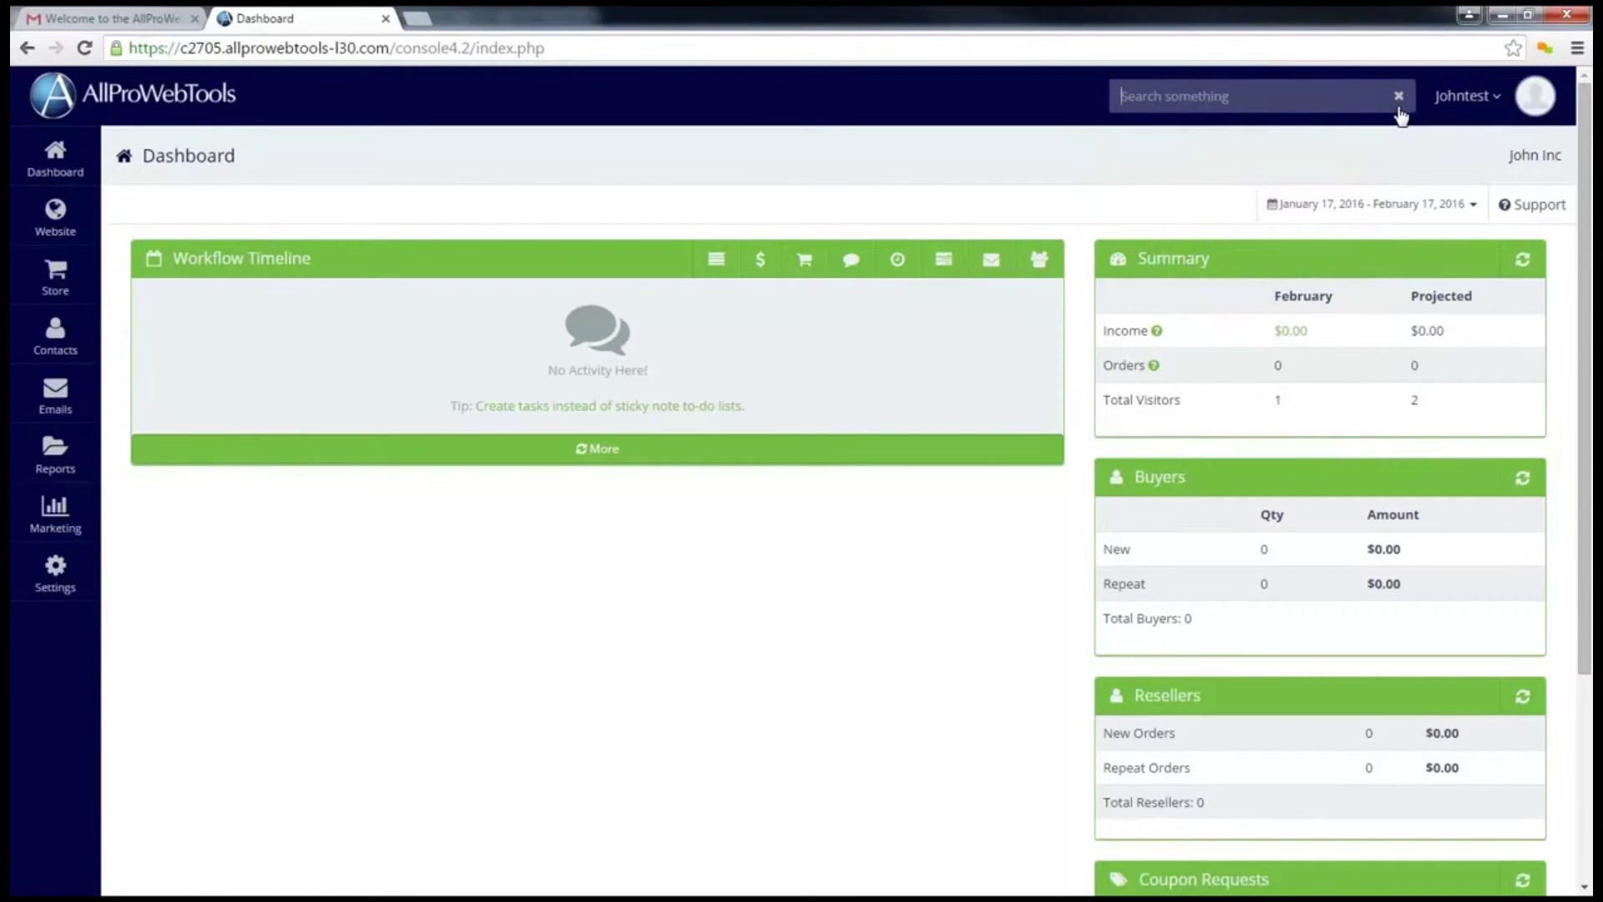
{"action": "left_click", "coordinate": [1400, 110]}
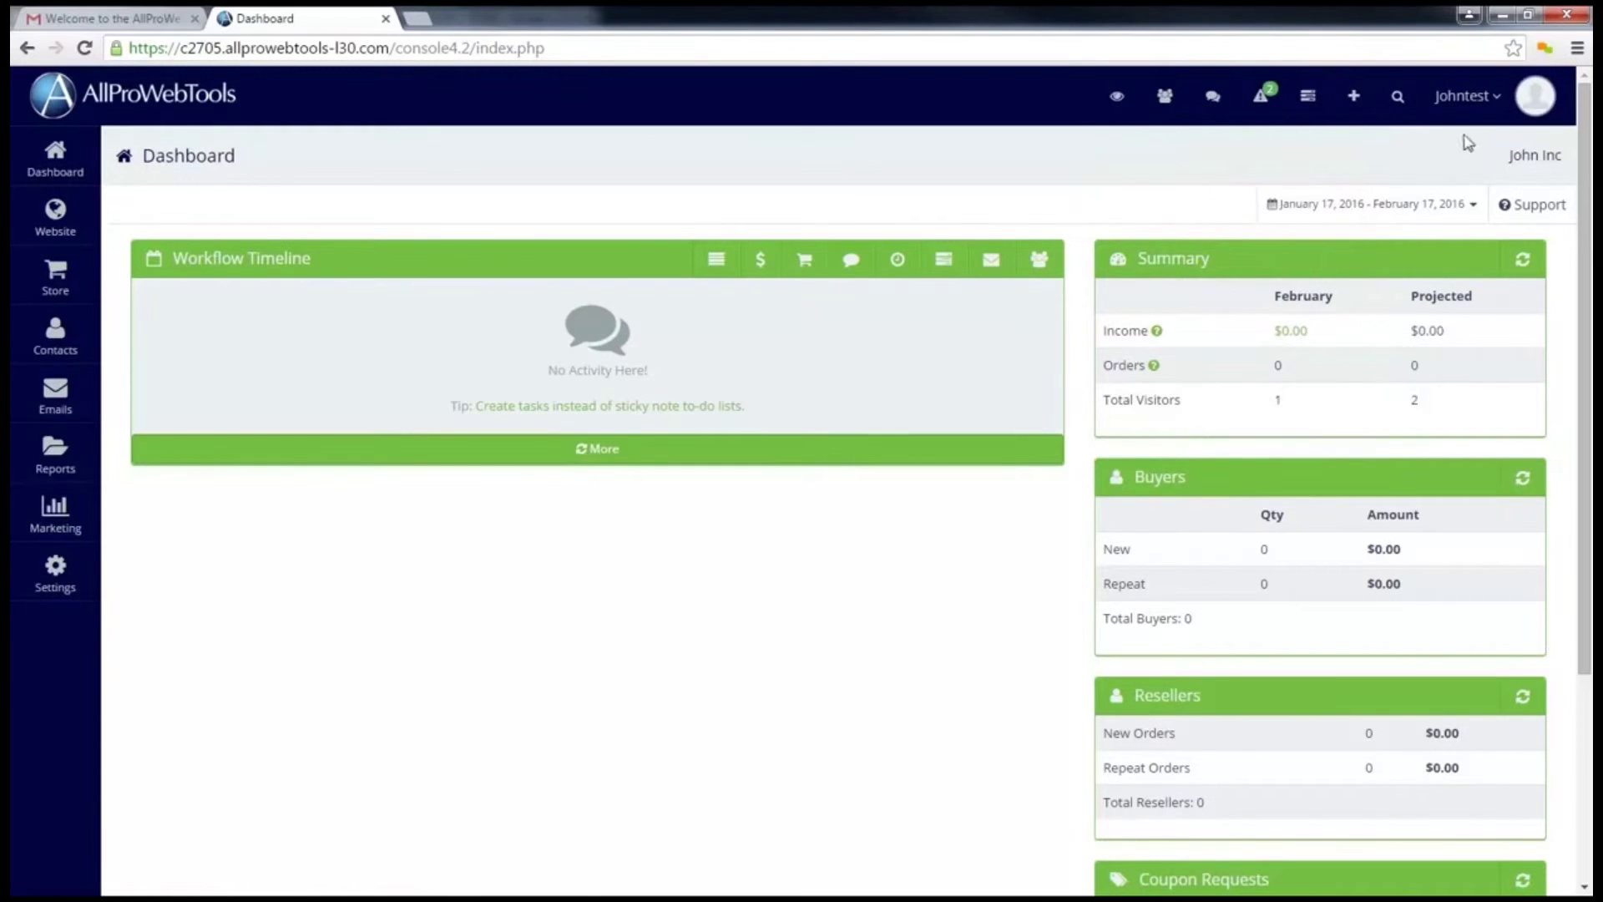
{"action": "left_click", "coordinate": [1500, 100]}
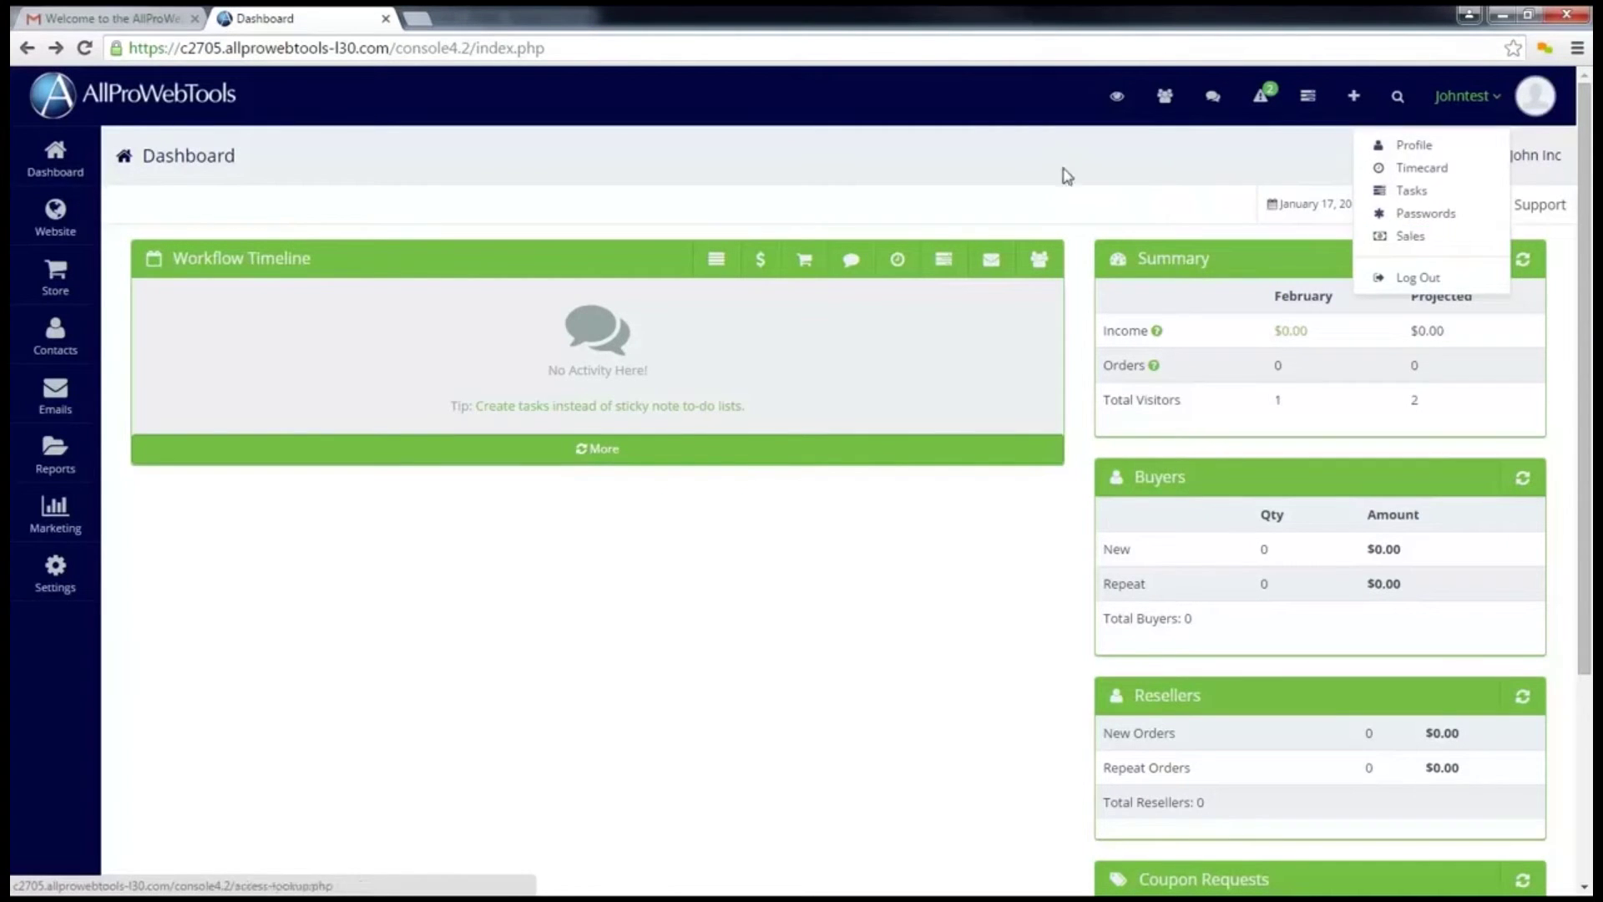
{"action": "left_click", "coordinate": [1022, 174]}
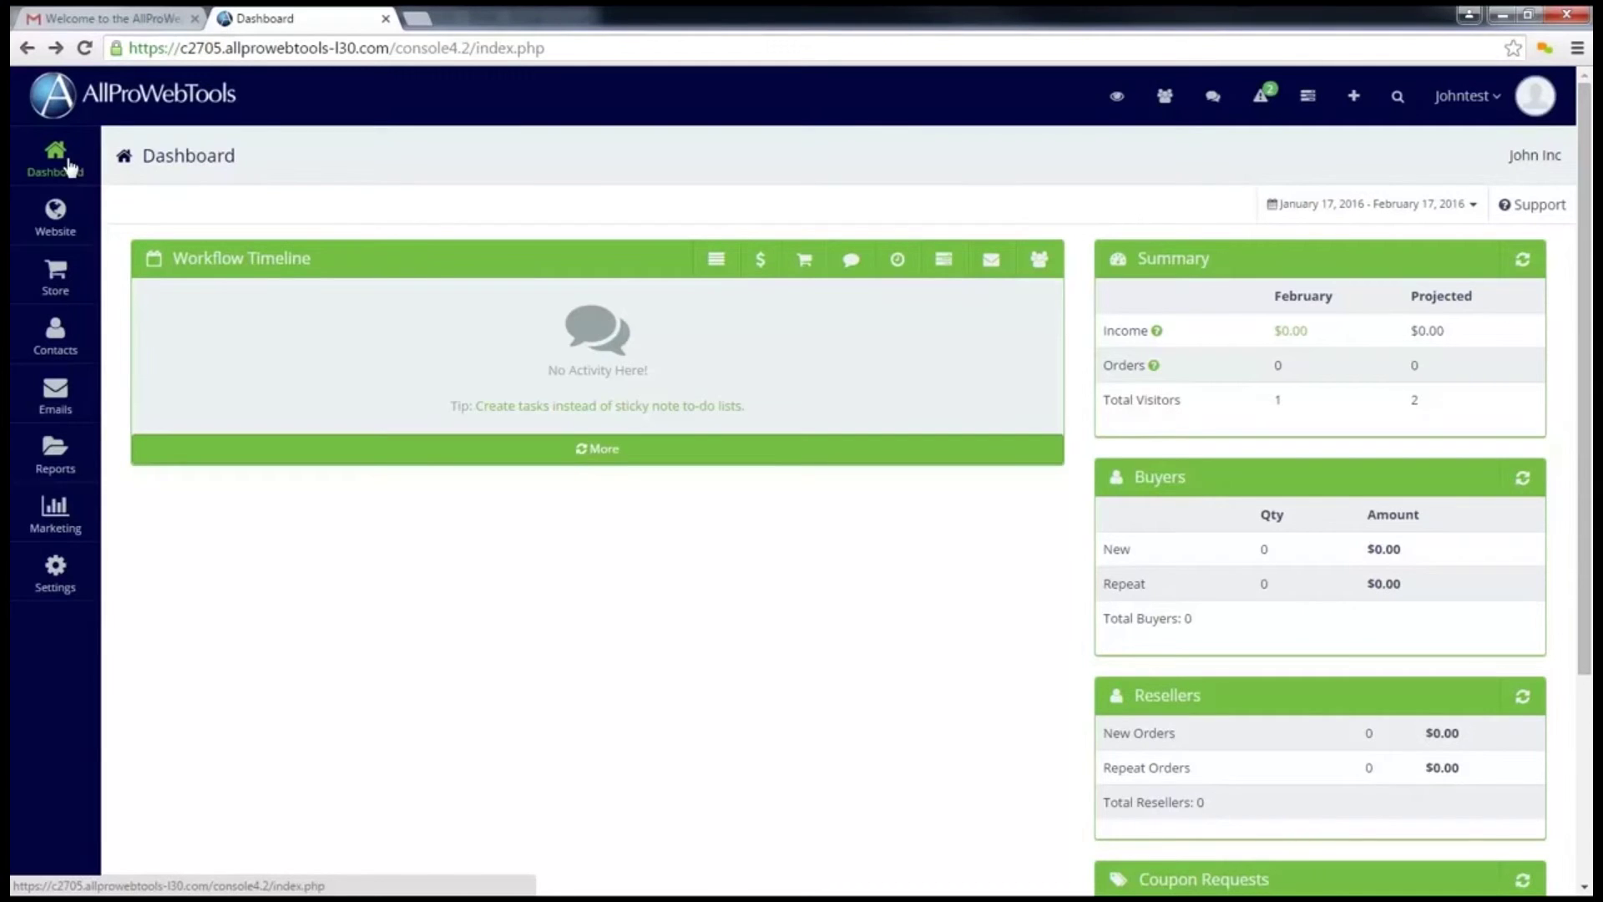
Step: Show the sidebar flyouts for Website, Store, Contacts, Emails, Reports, Marketing and Settings
{"action": "mouse_move", "coordinate": [72, 217]}
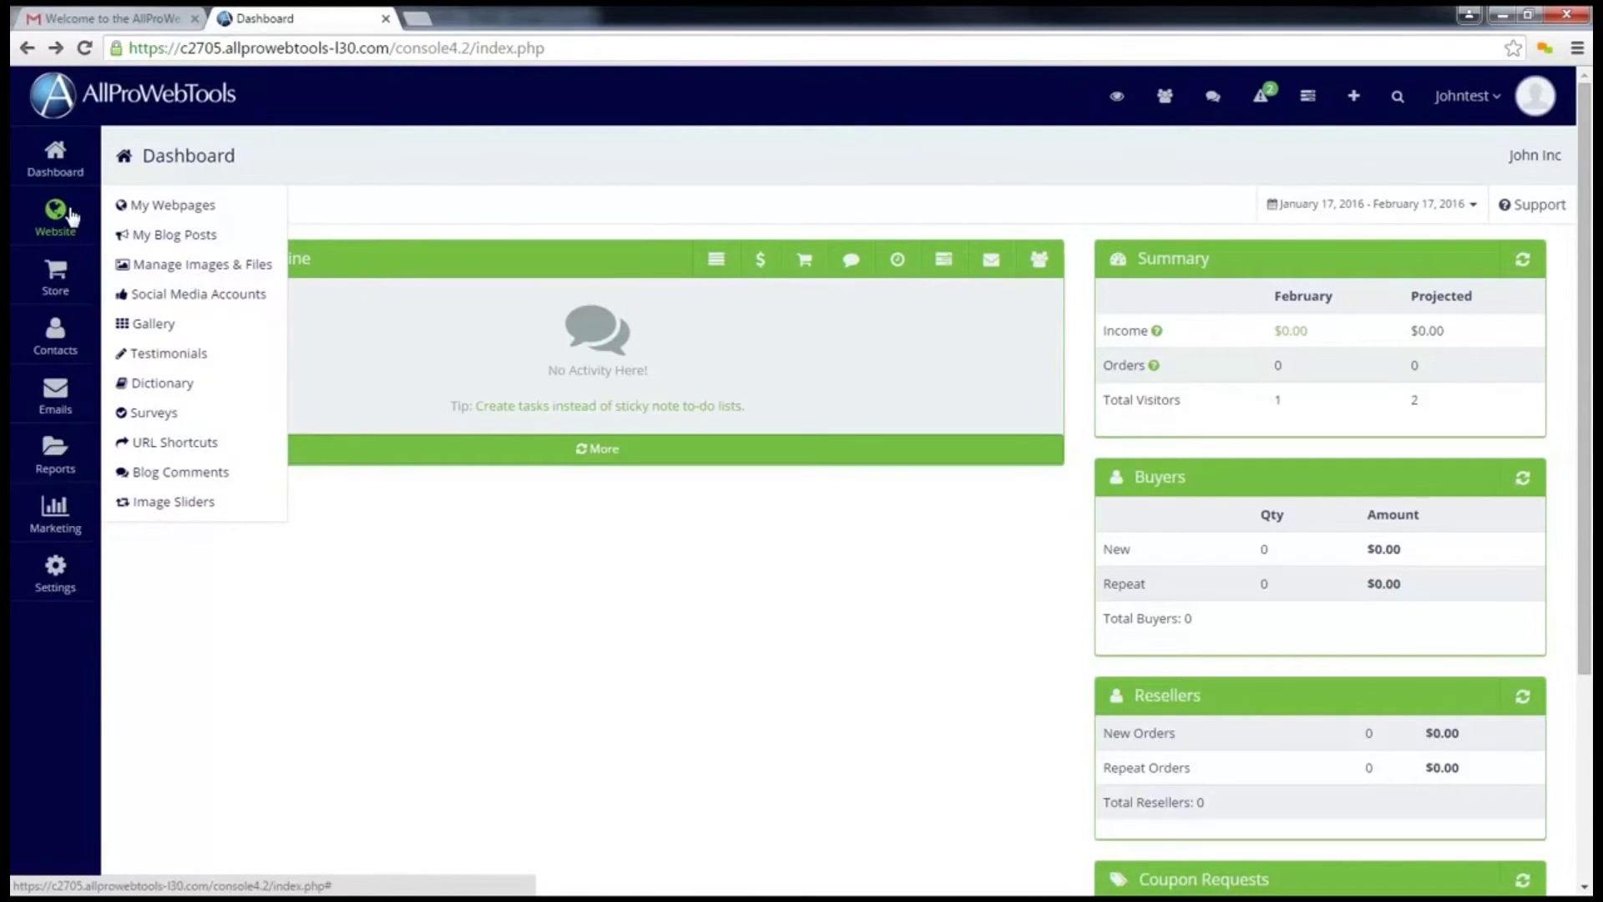
{"action": "mouse_move", "coordinate": [72, 282]}
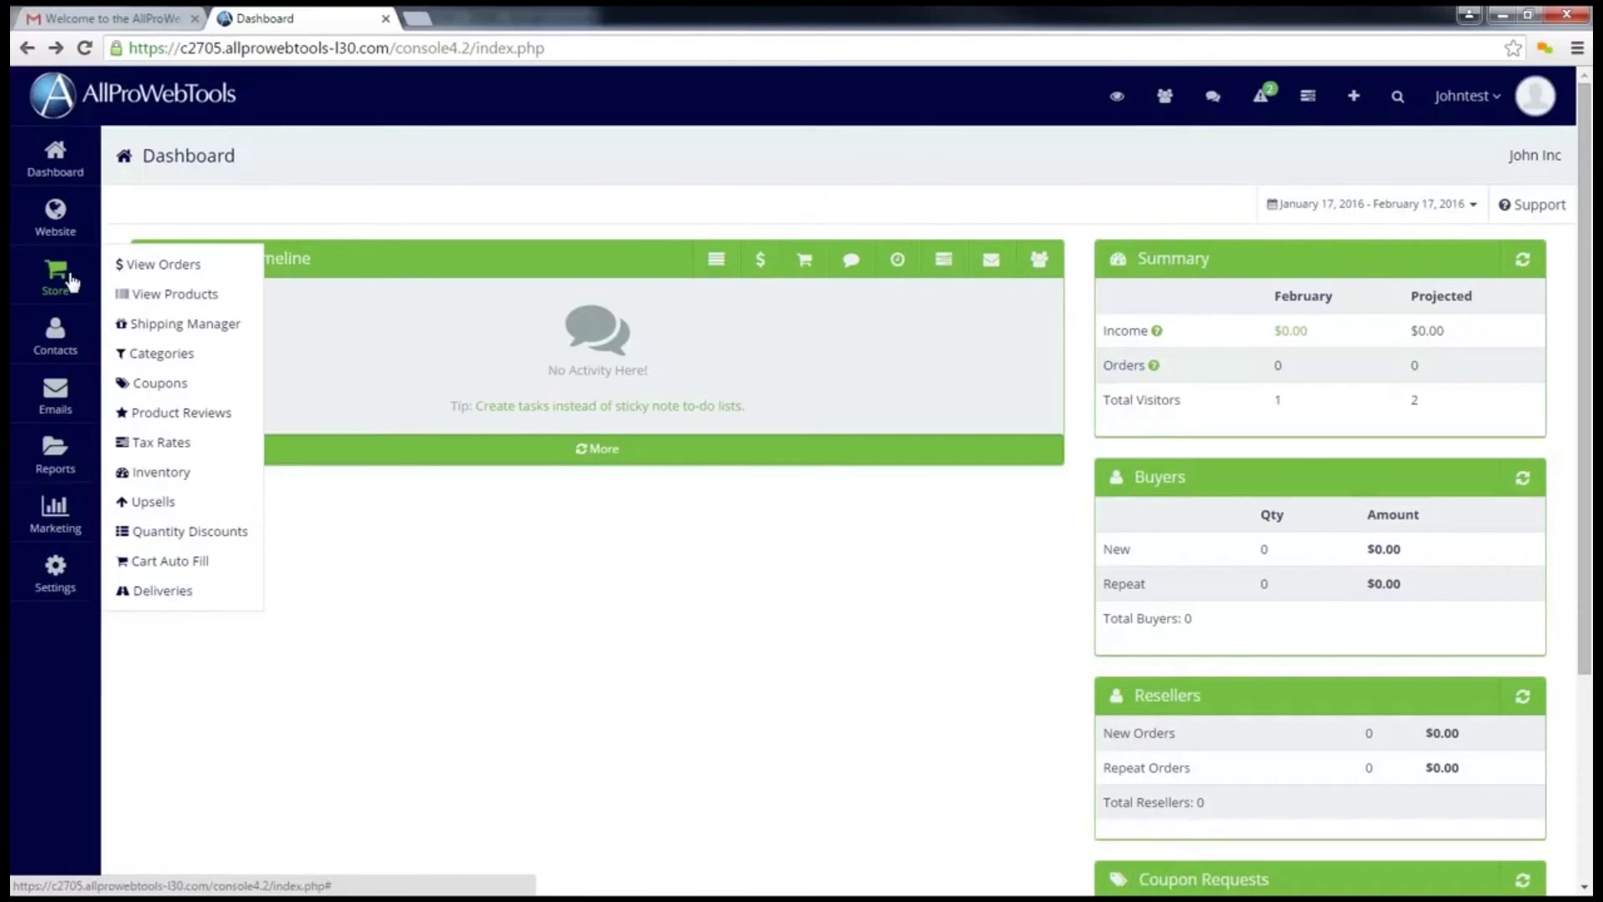
{"action": "mouse_move", "coordinate": [66, 336]}
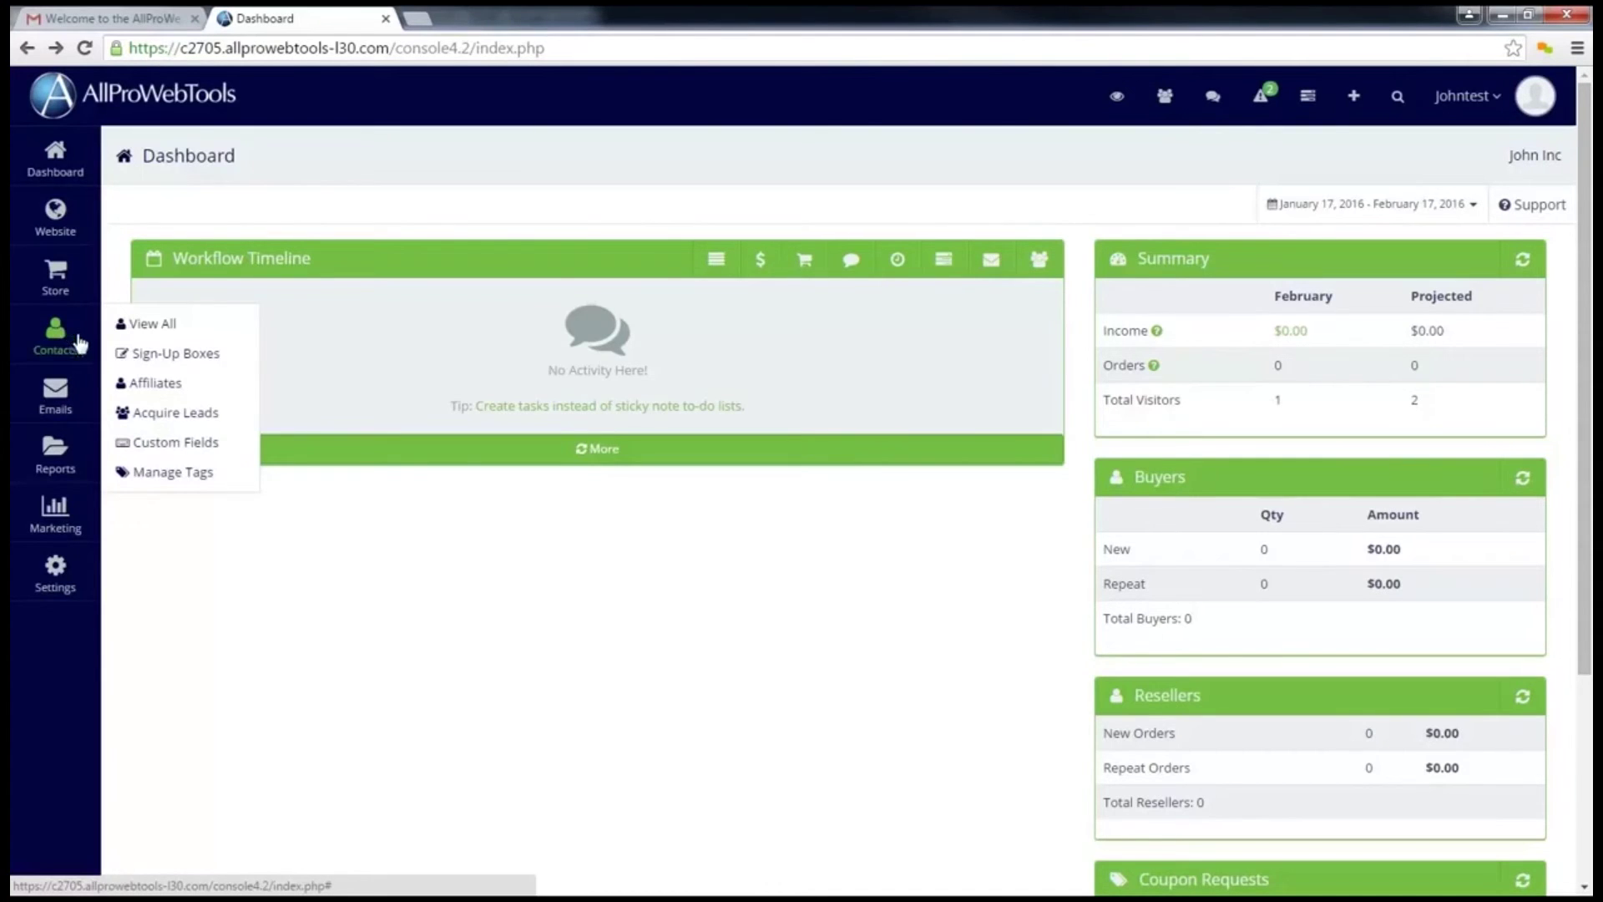
{"action": "mouse_move", "coordinate": [71, 397]}
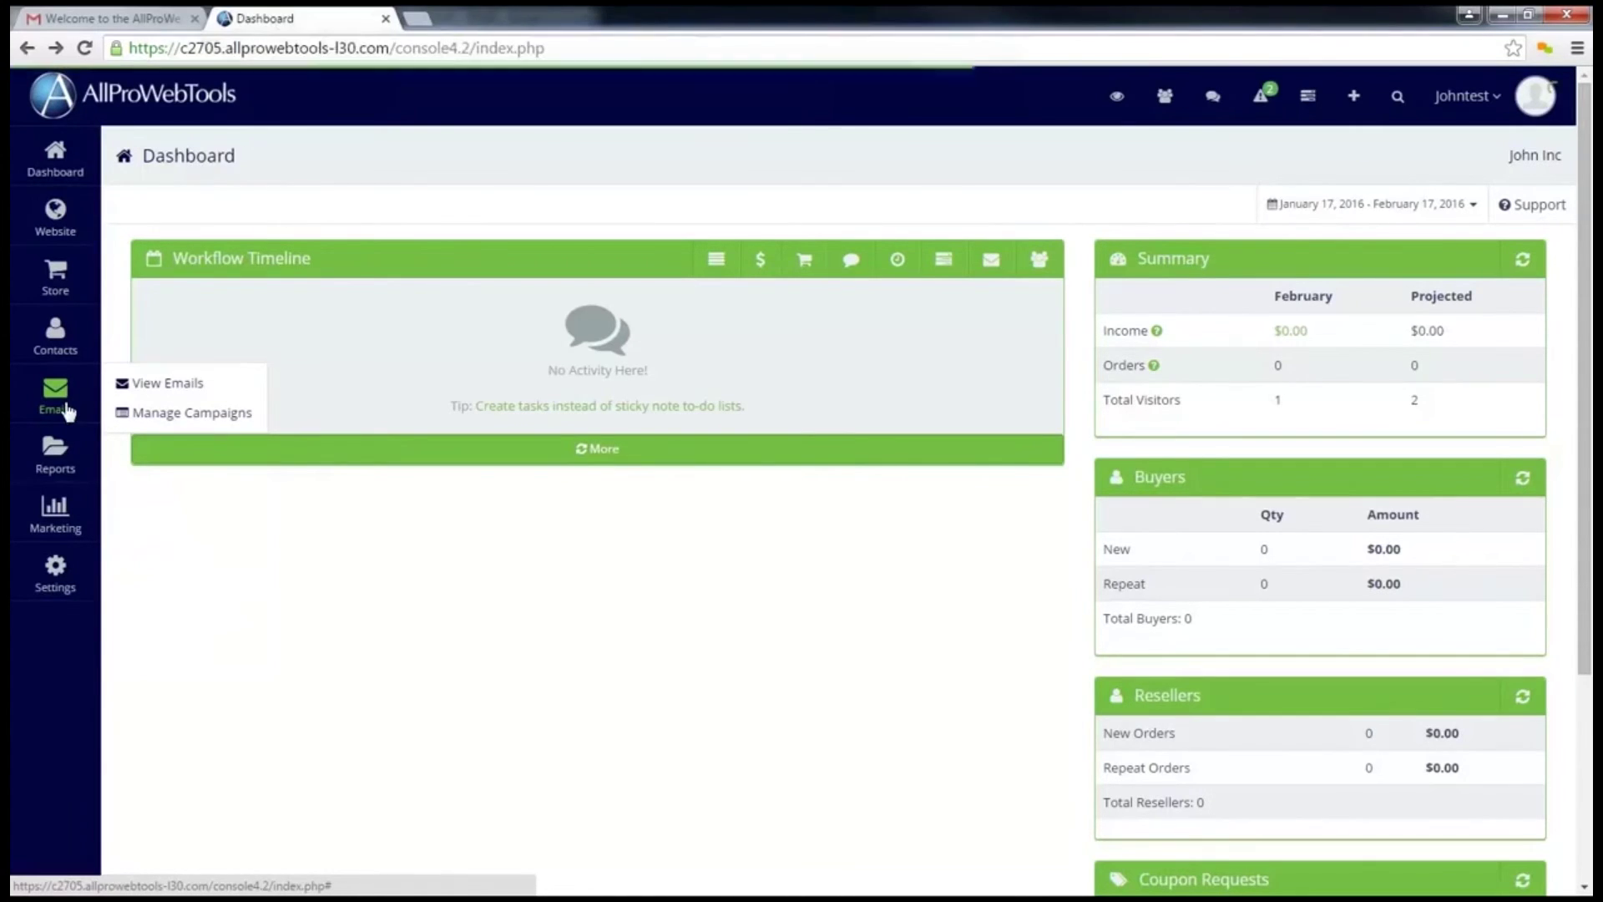
{"action": "mouse_move", "coordinate": [78, 459]}
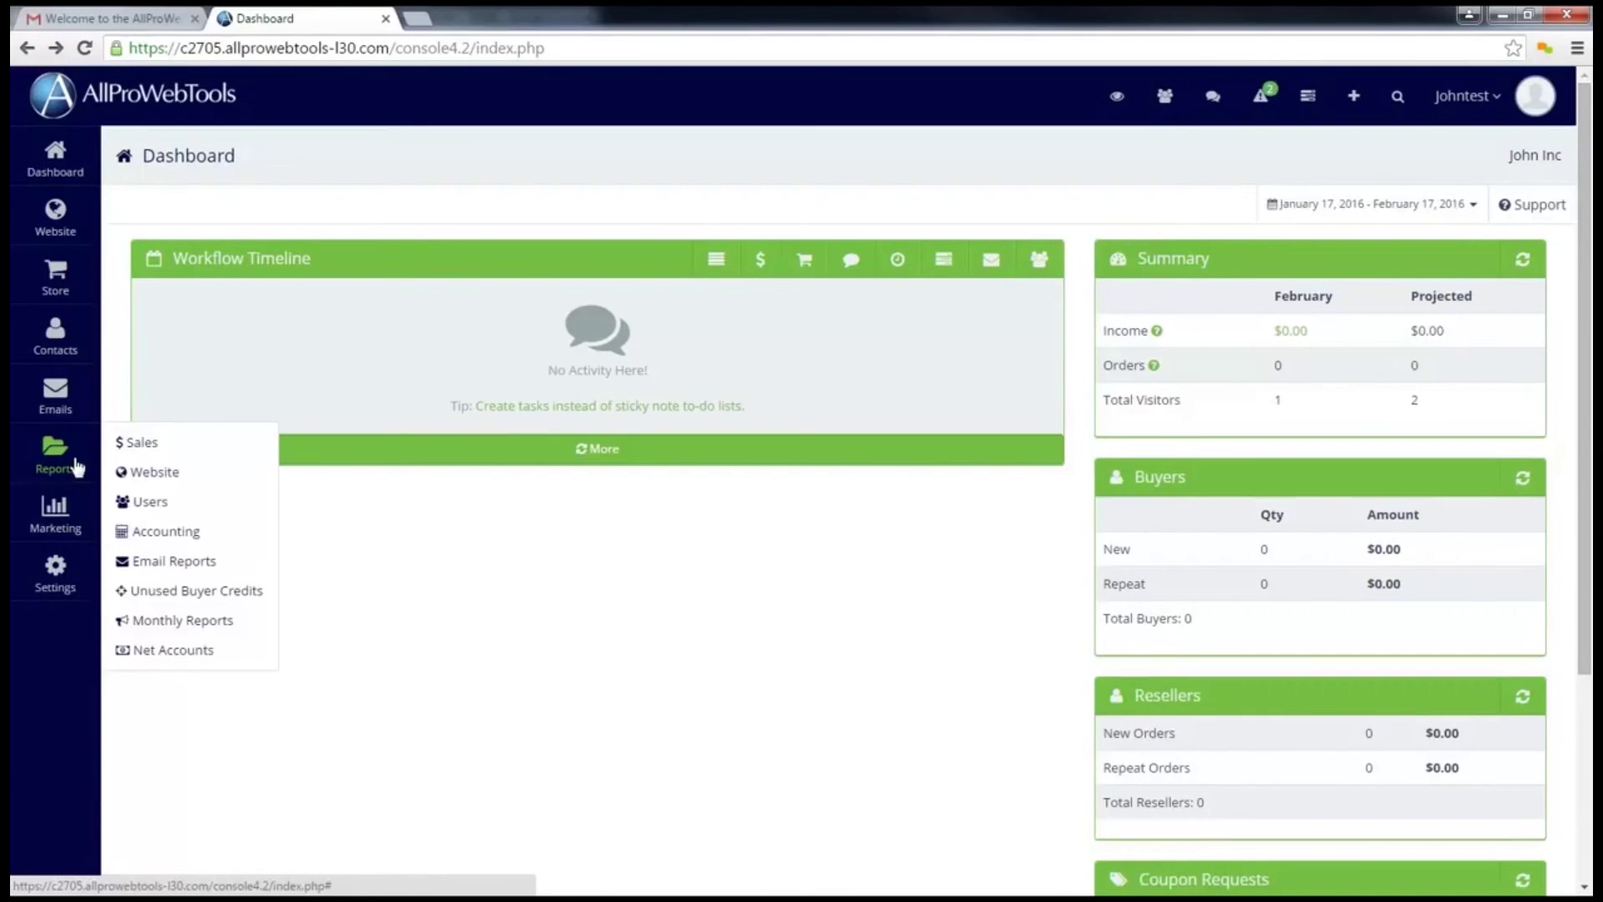
{"action": "left_click", "coordinate": [69, 467]}
{"action": "mouse_move", "coordinate": [70, 520]}
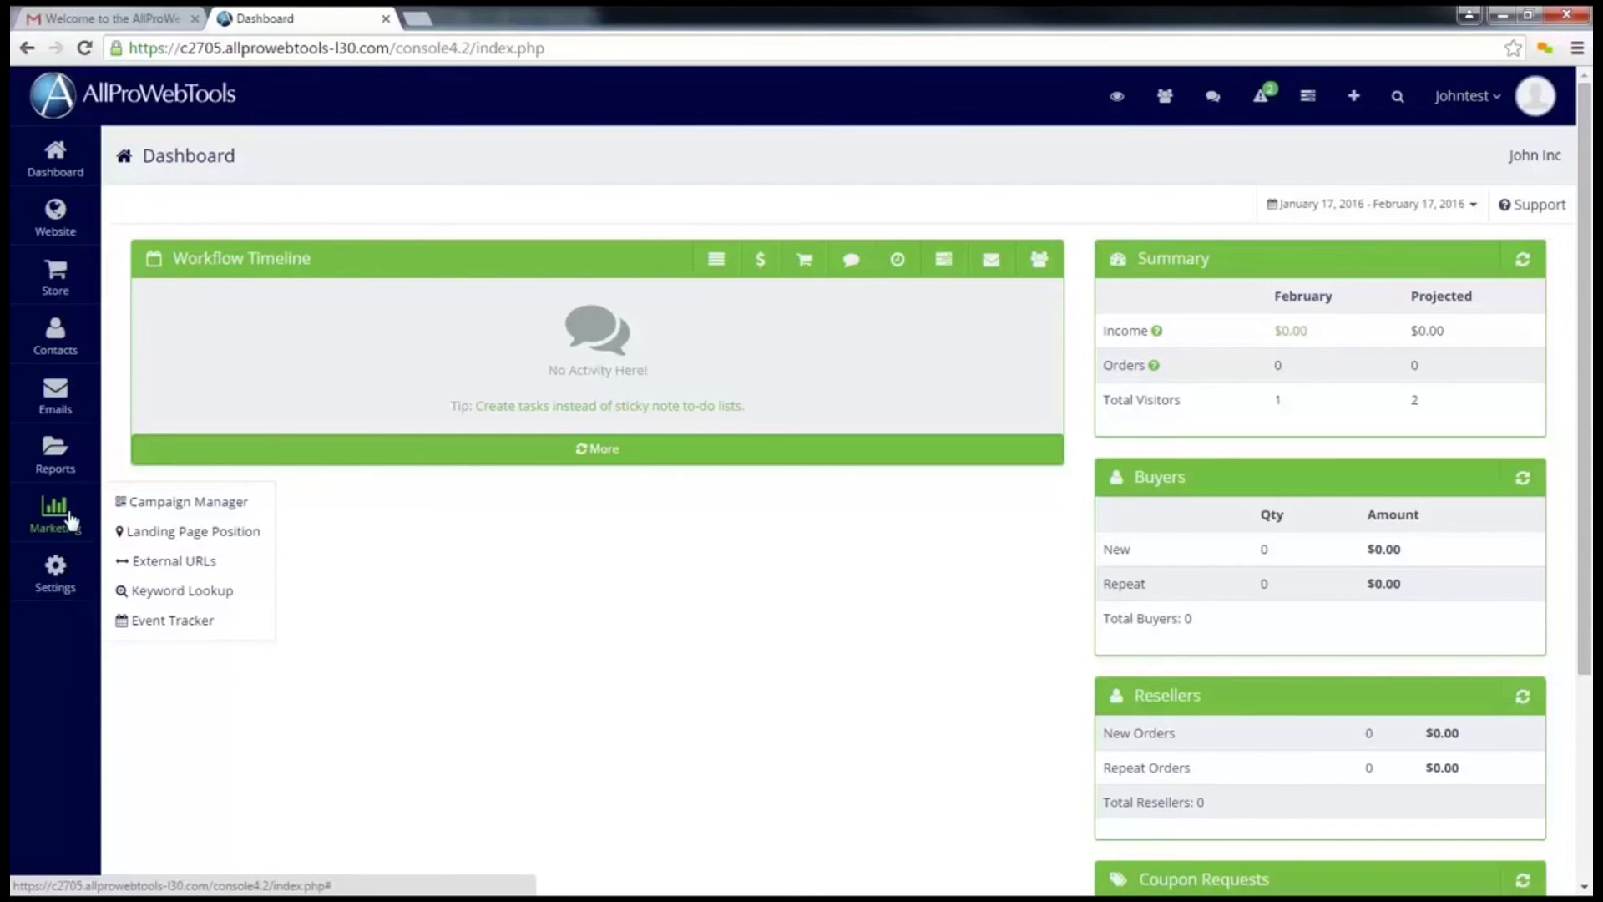
{"action": "mouse_move", "coordinate": [70, 572]}
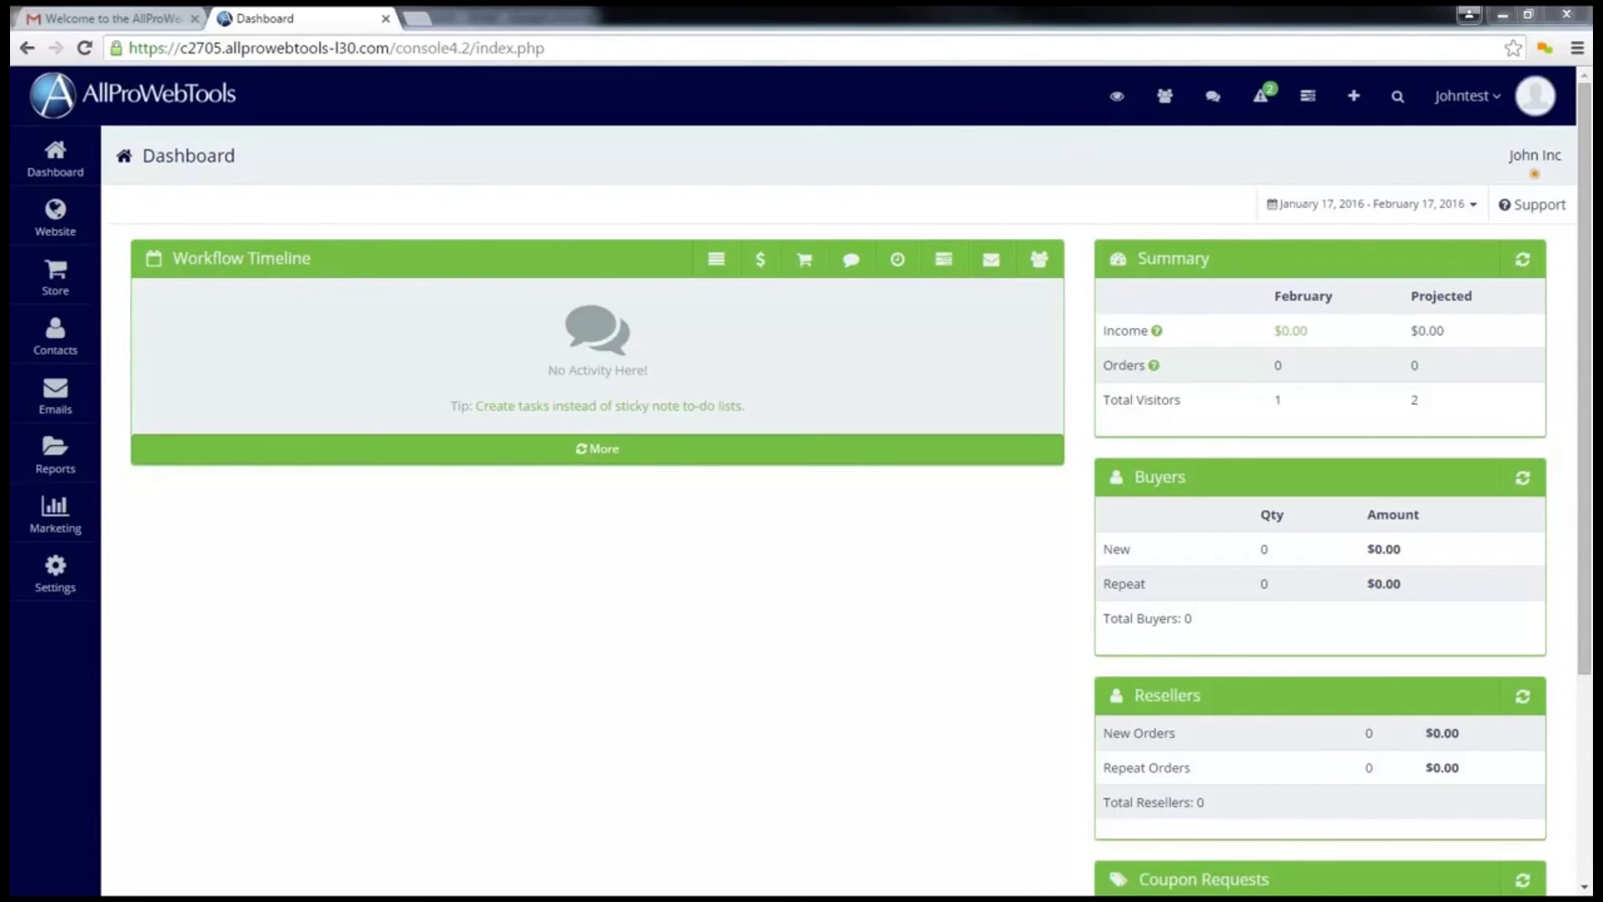
Step: Close the Settings flyout to reveal the January 17 – February 17, 2016 dashboard
{"action": "left_click_drag", "start_coordinate": [1534, 192], "coordinate": [1503, 195]}
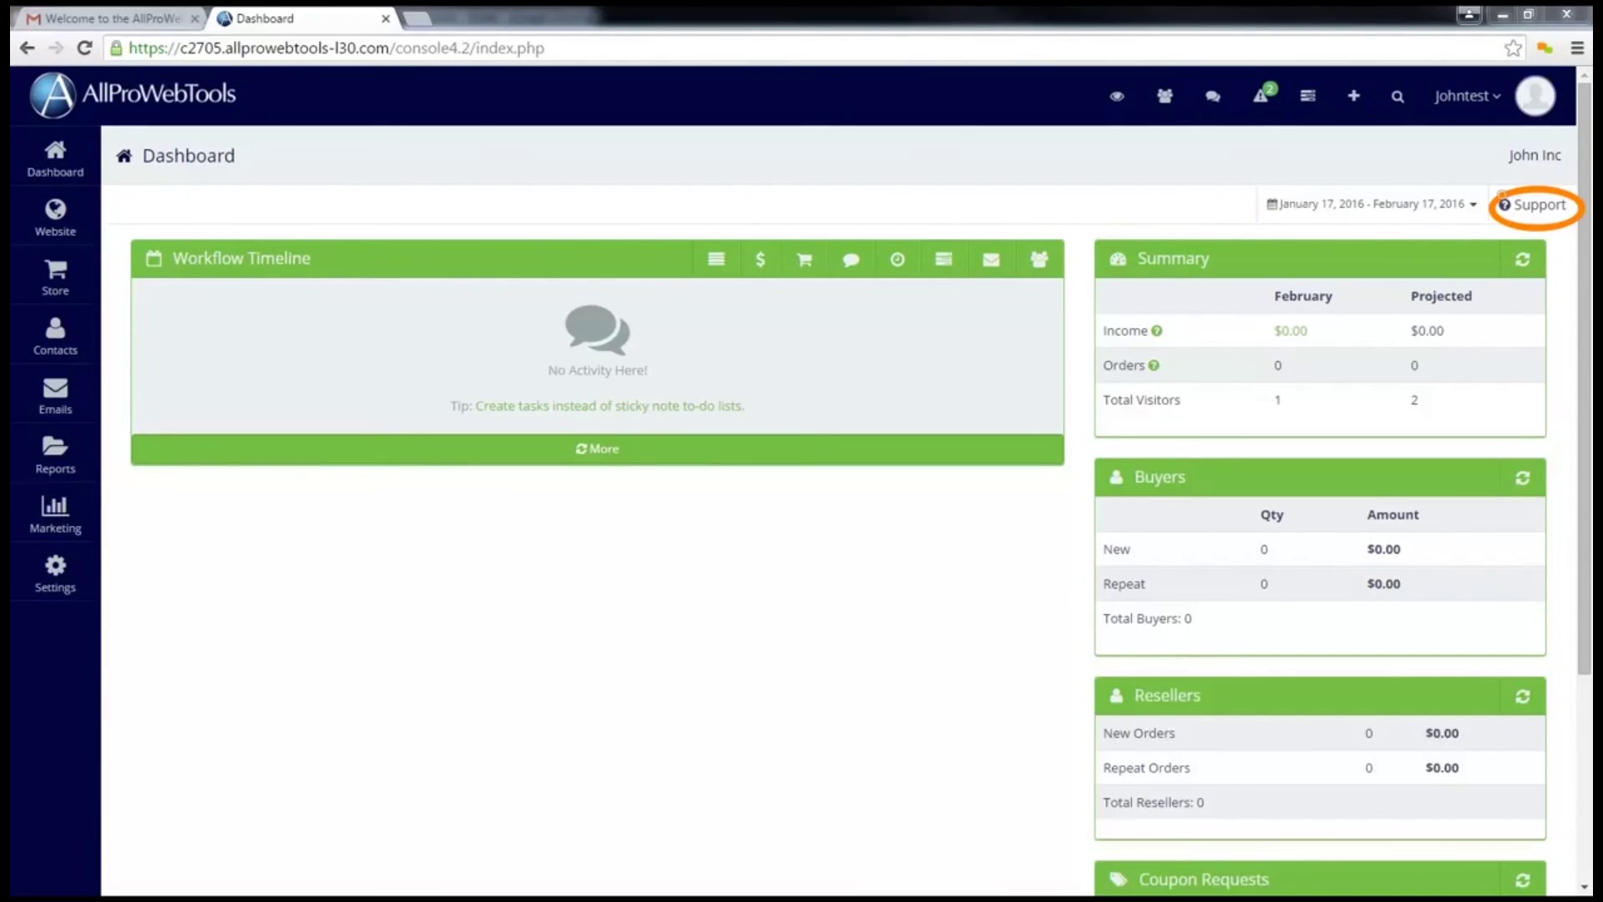